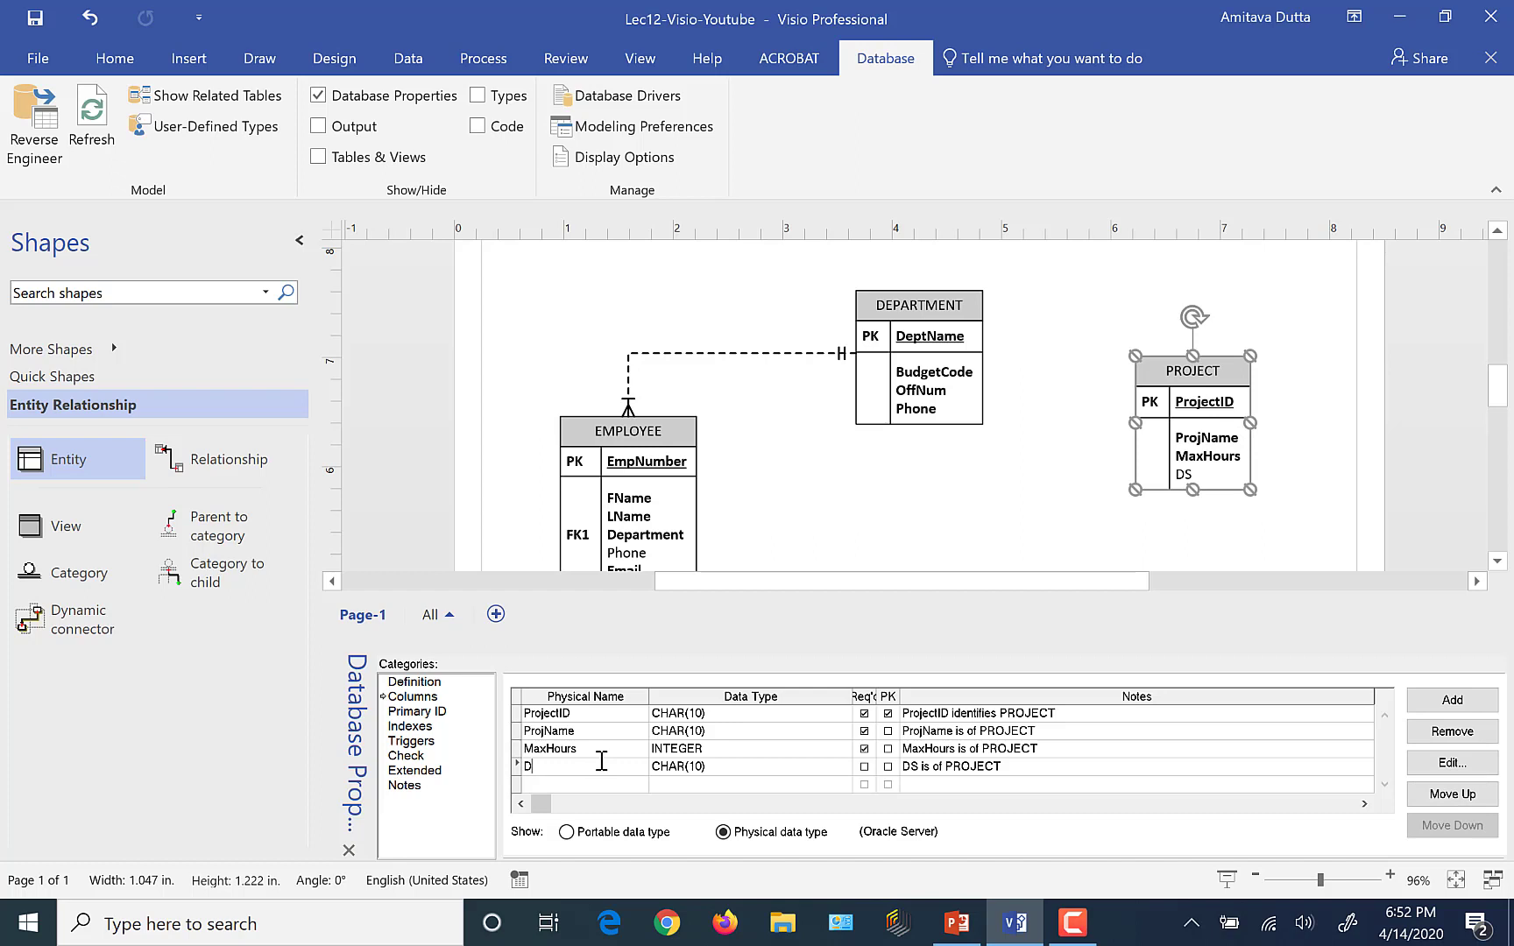
Step: Name the new PROJECT column Department, mark it as required, and move it above MaxHours
{"action": "type", "text": "partment"}
{"action": "left_click", "coordinate": [864, 767]}
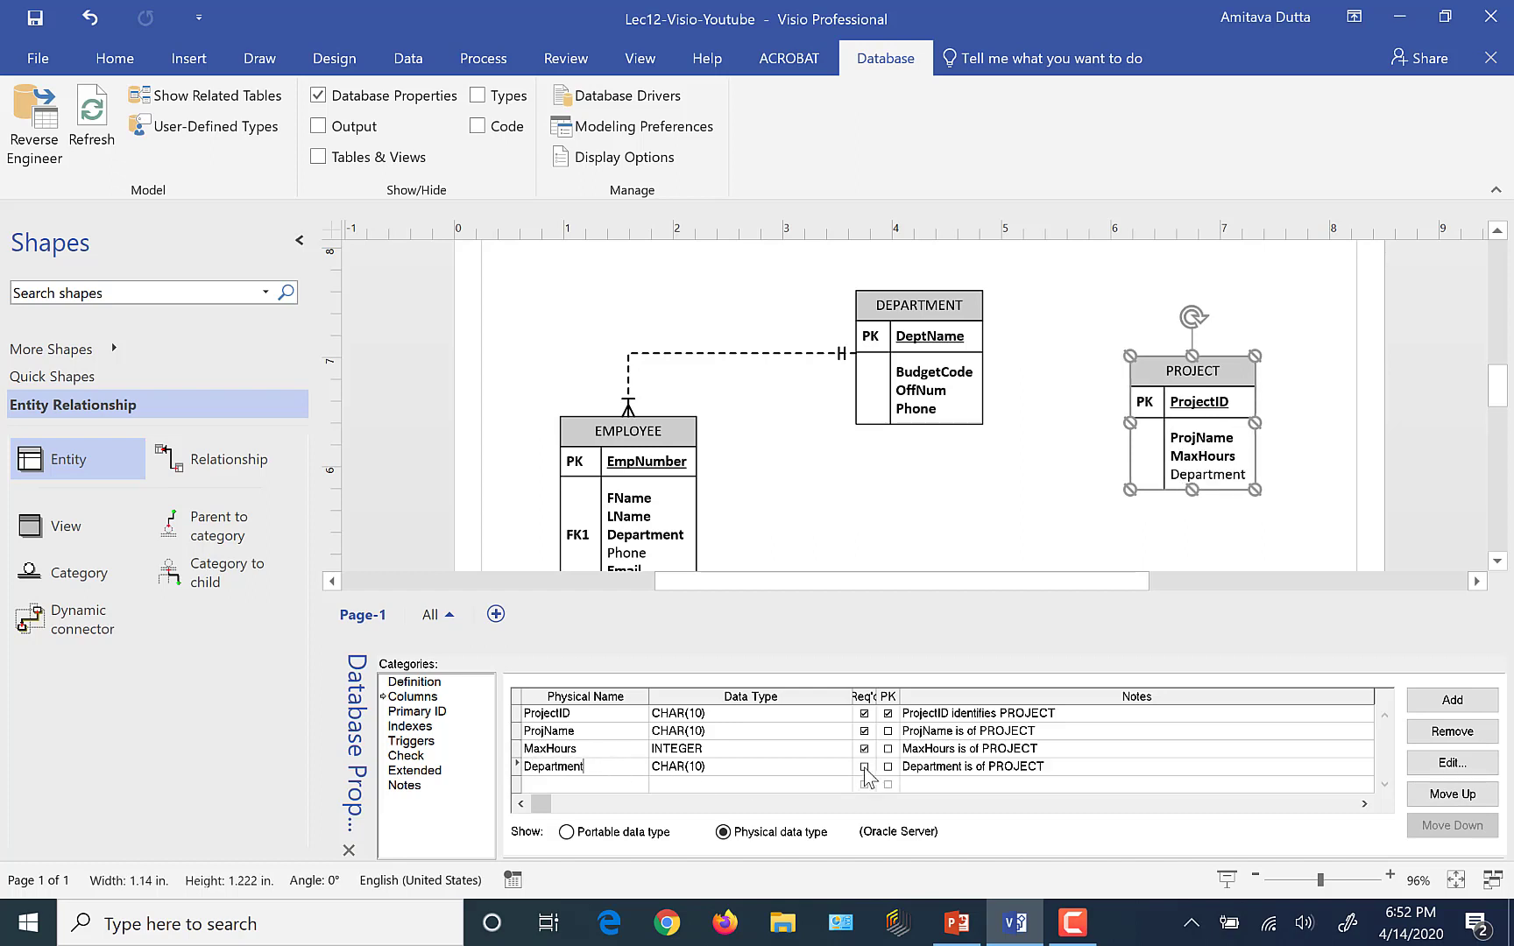
{"action": "left_click", "coordinate": [864, 767]}
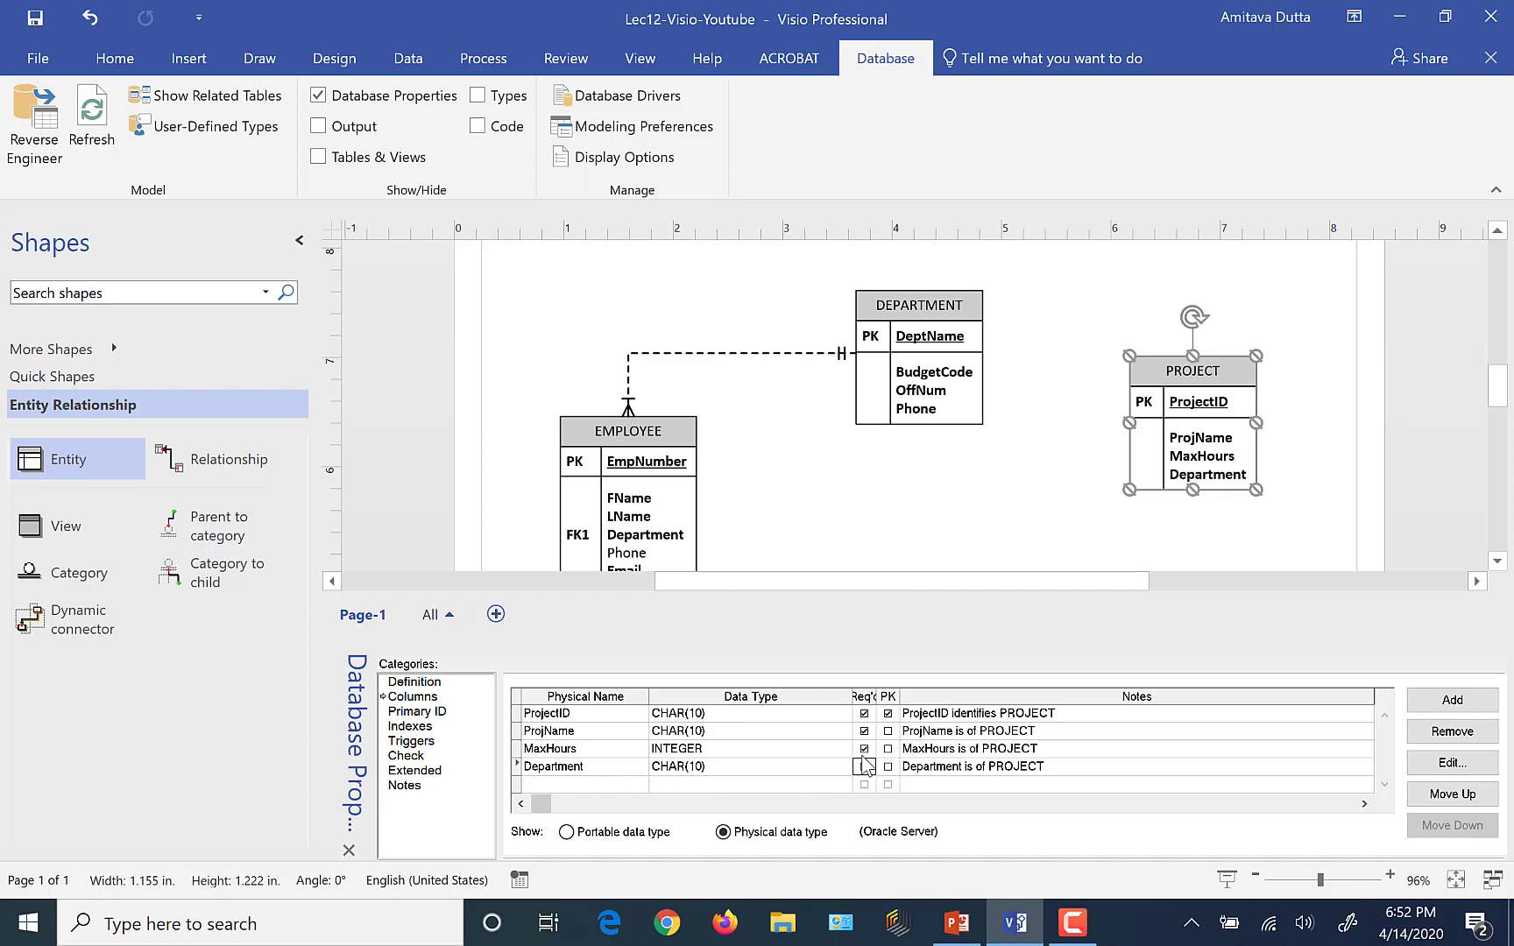
{"action": "left_click", "coordinate": [864, 767]}
{"action": "left_click", "coordinate": [1452, 794]}
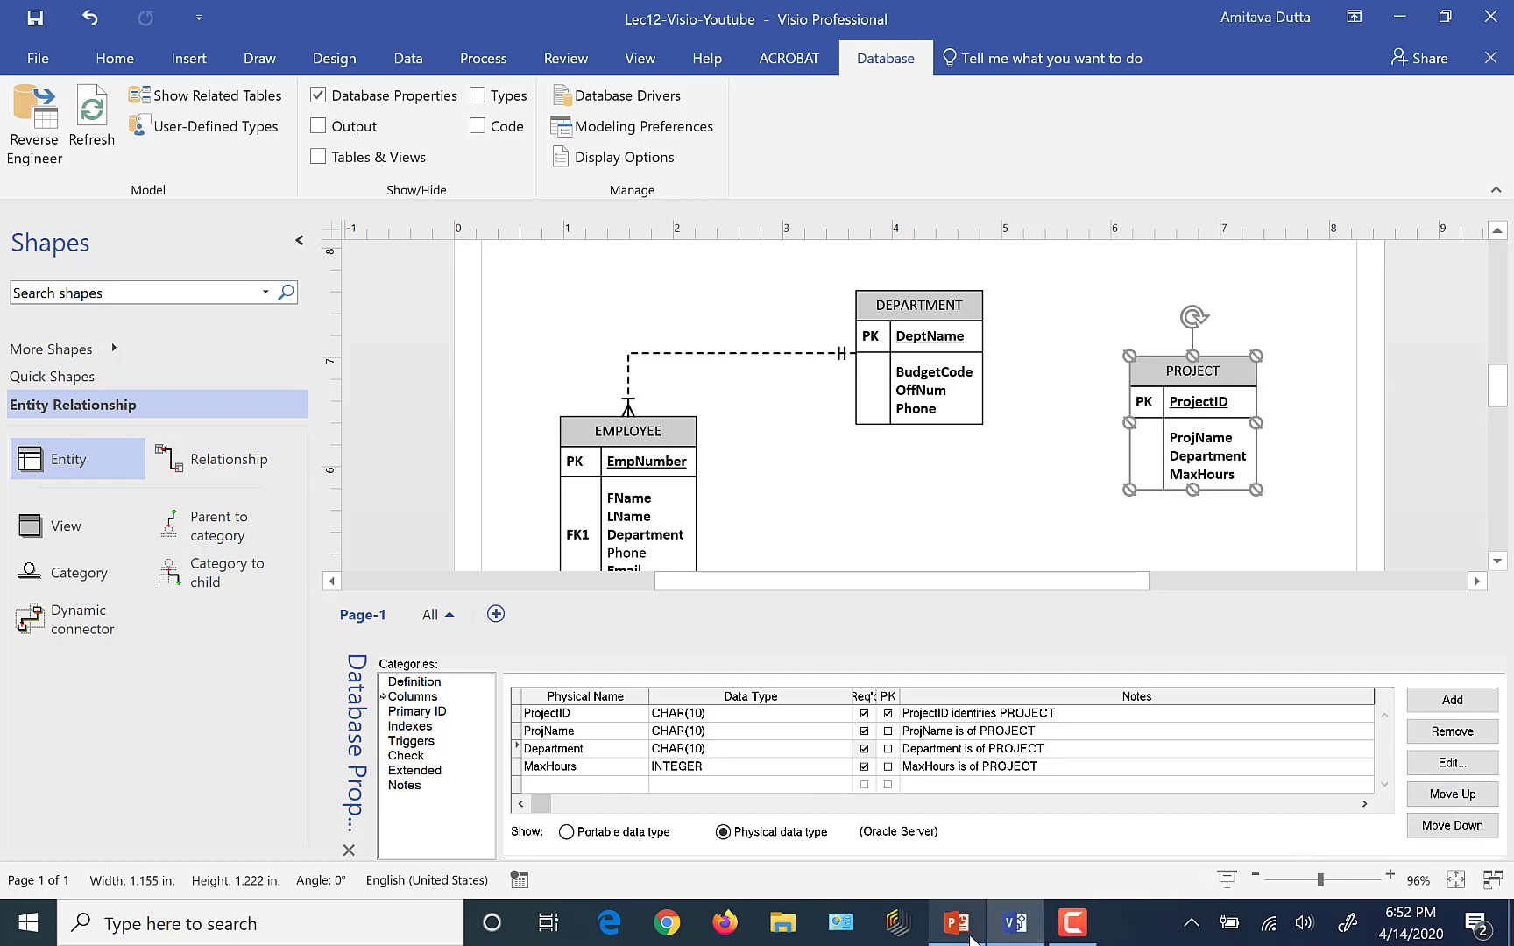
Step: Check the reference diagram in PowerPoint, return to Visio, and add a StartDate column with data type DATE to PROJECT
{"action": "left_click", "coordinate": [971, 940]}
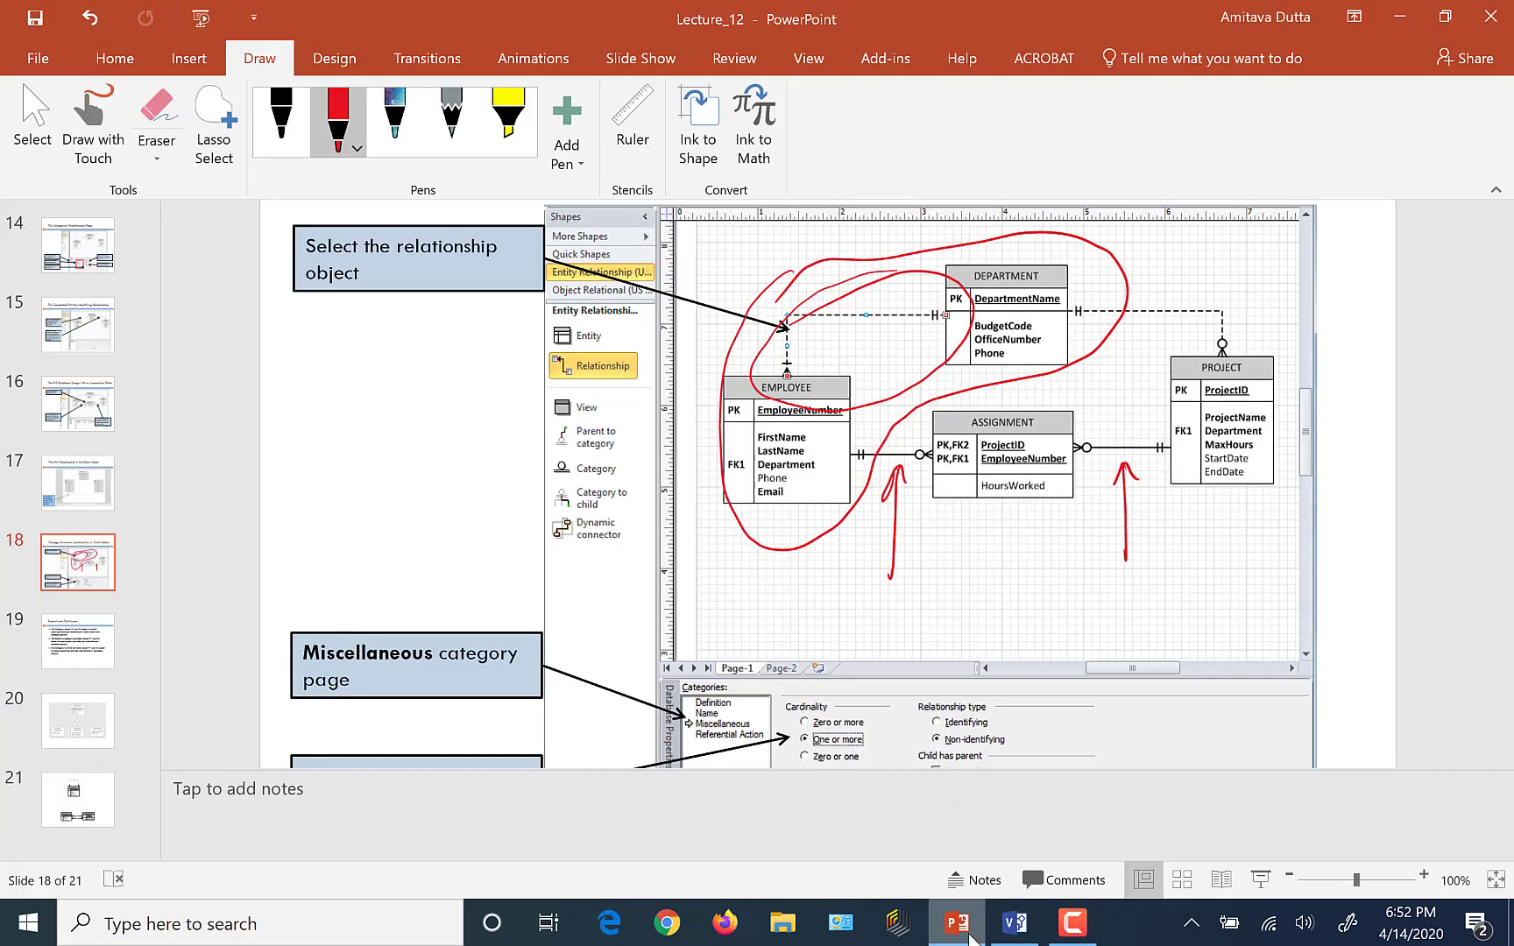
{"action": "left_click", "coordinate": [997, 937]}
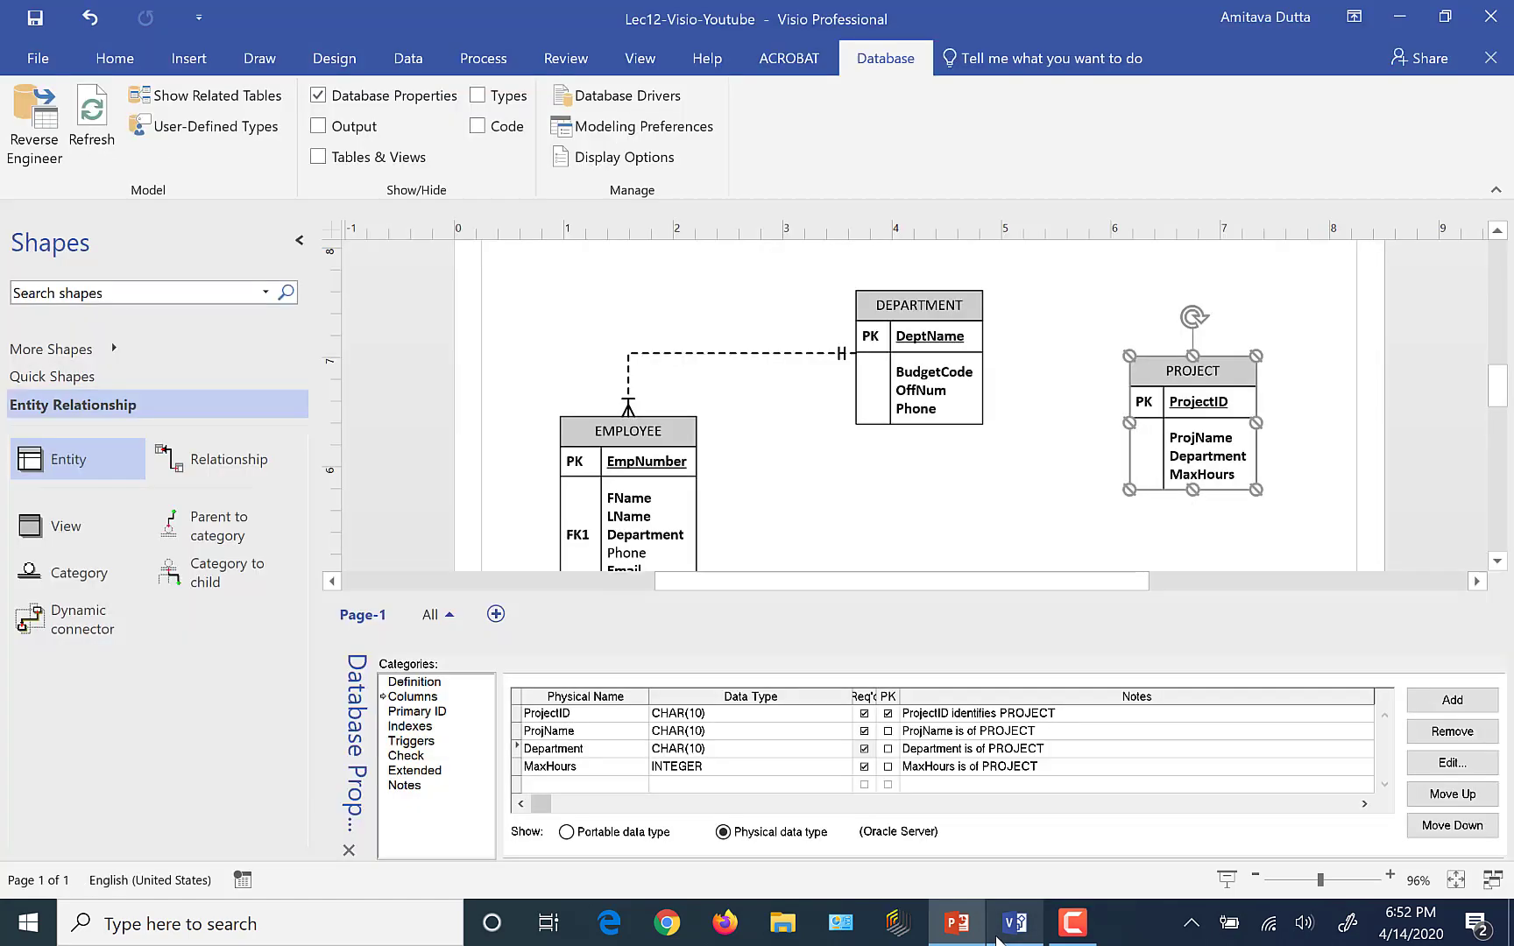
{"action": "left_click", "coordinate": [594, 786]}
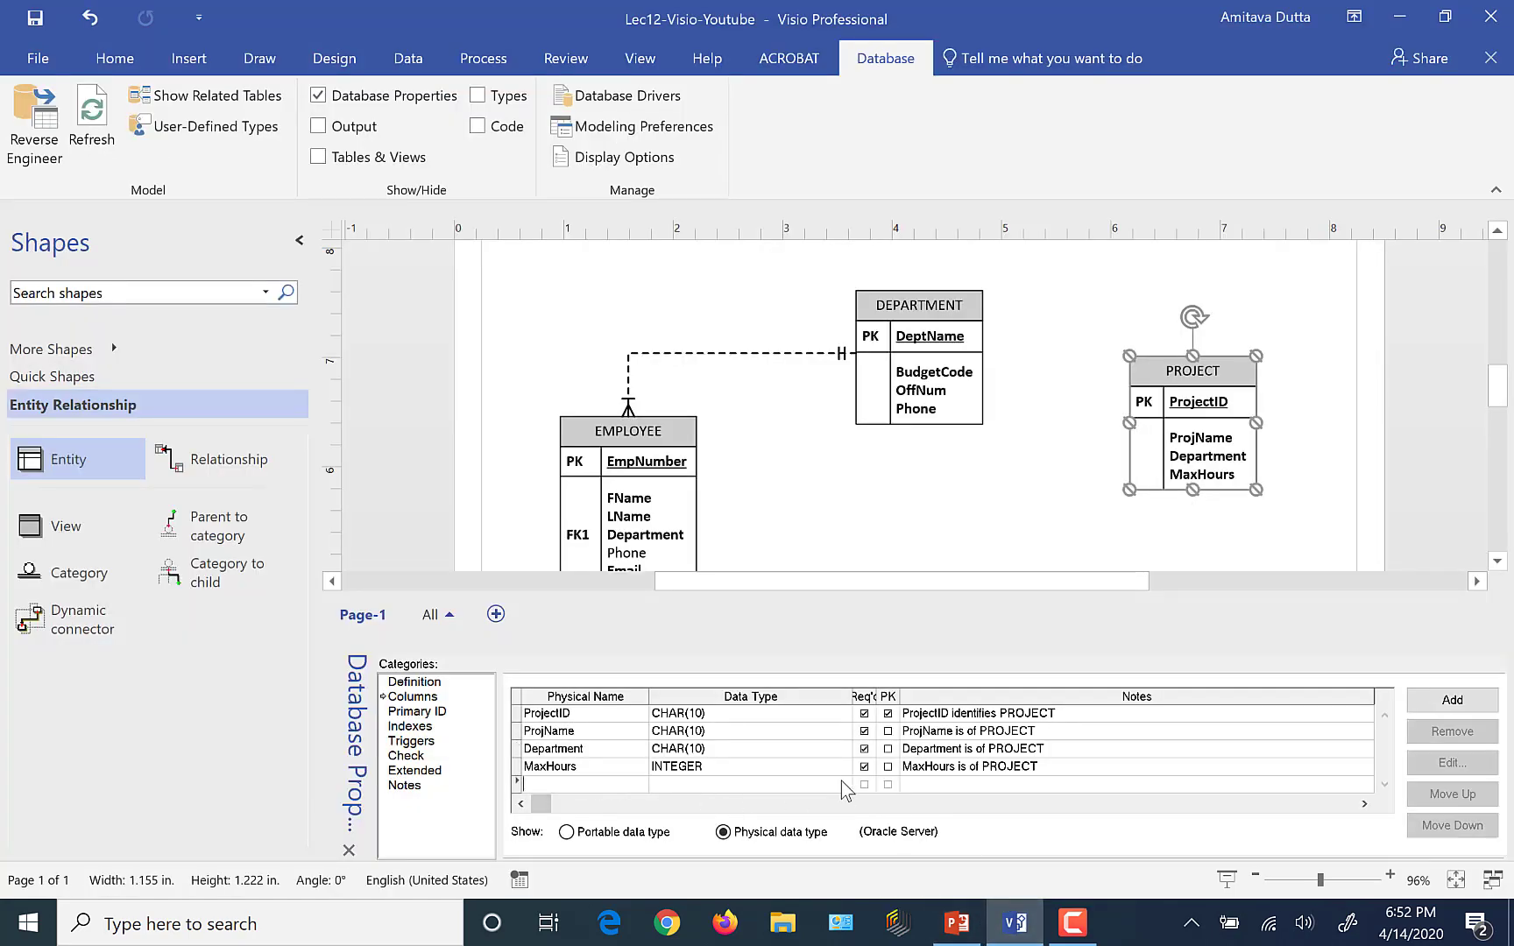
{"action": "type", "text": "StartDate"}
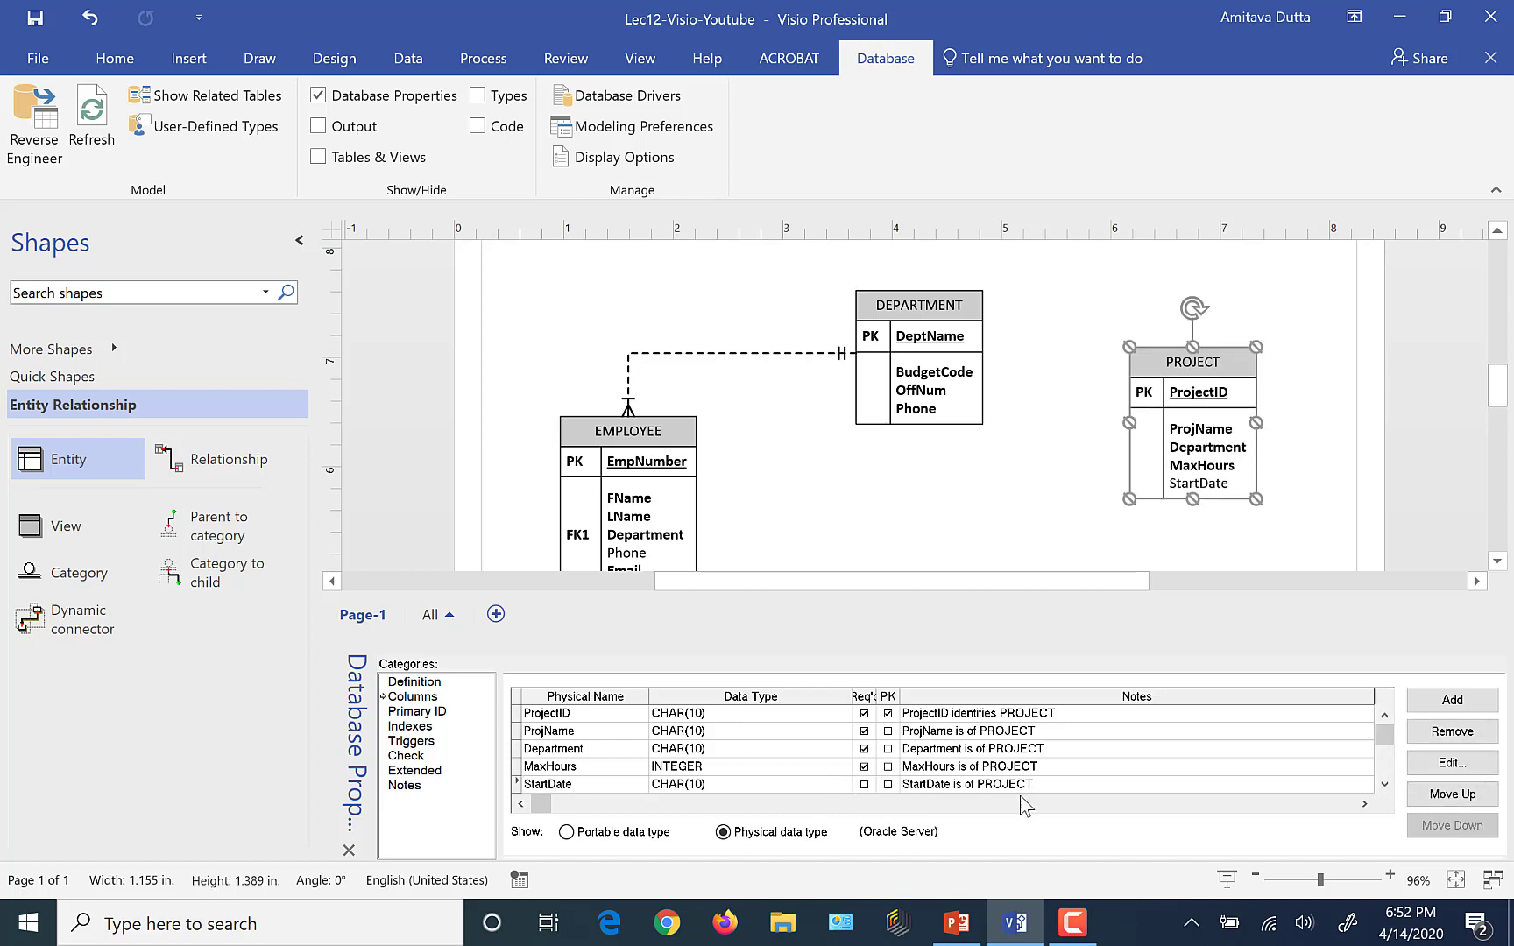
{"action": "left_click", "coordinate": [1385, 785]}
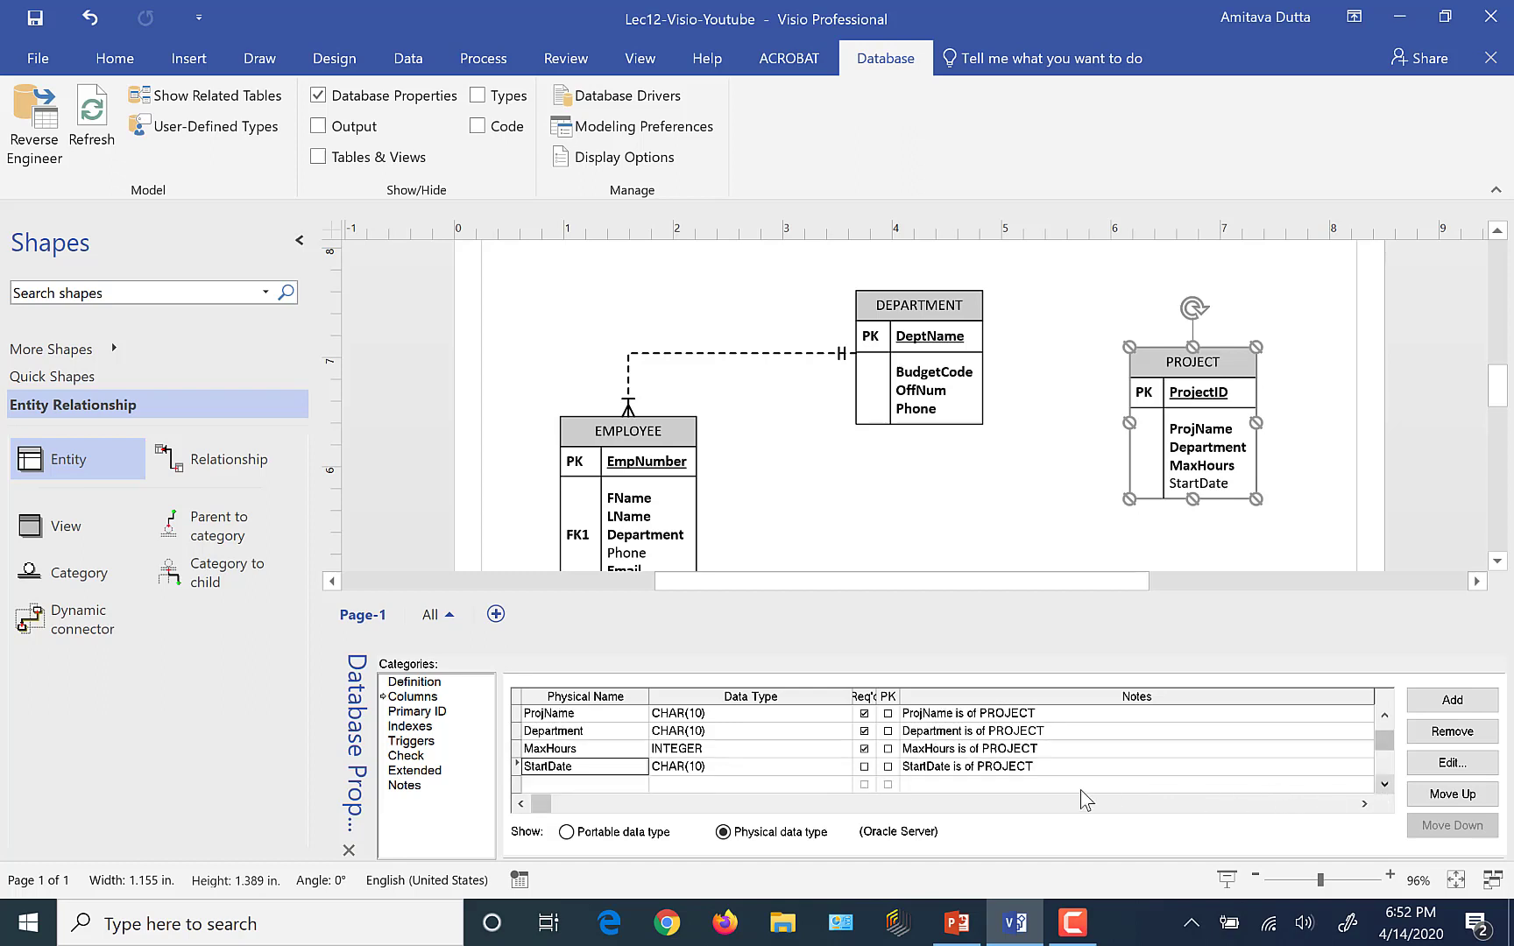
{"action": "left_click", "coordinate": [791, 770]}
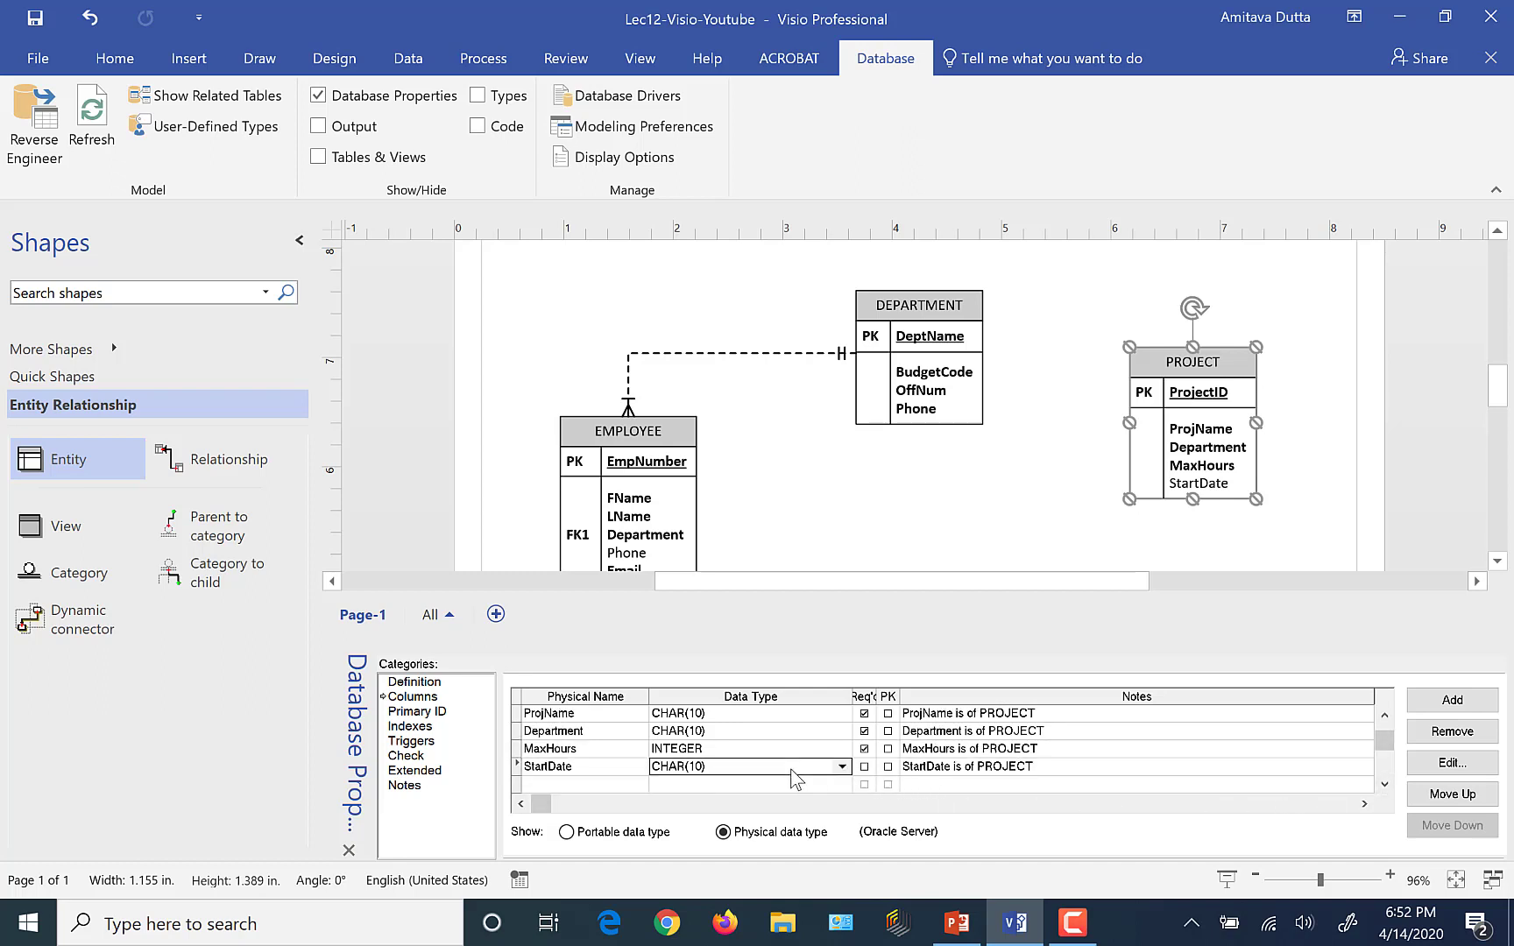
{"action": "left_click", "coordinate": [843, 766]}
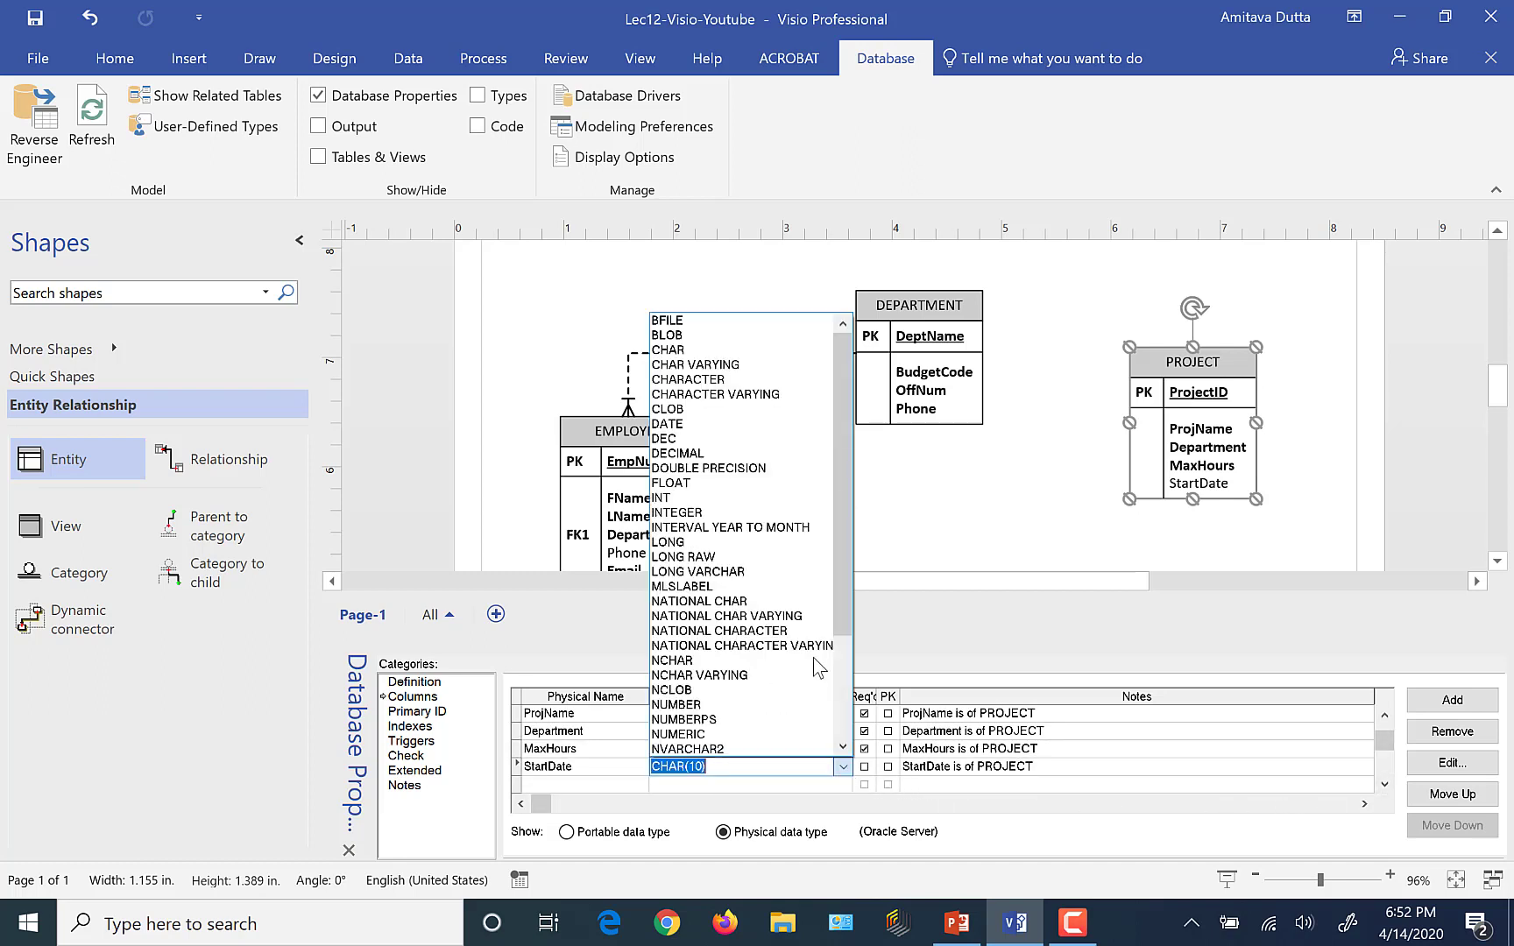
{"action": "left_click", "coordinate": [701, 424]}
Step: Add an EndDate column with data type DATE to PROJECT and deselect the entity
{"action": "left_click", "coordinate": [603, 782]}
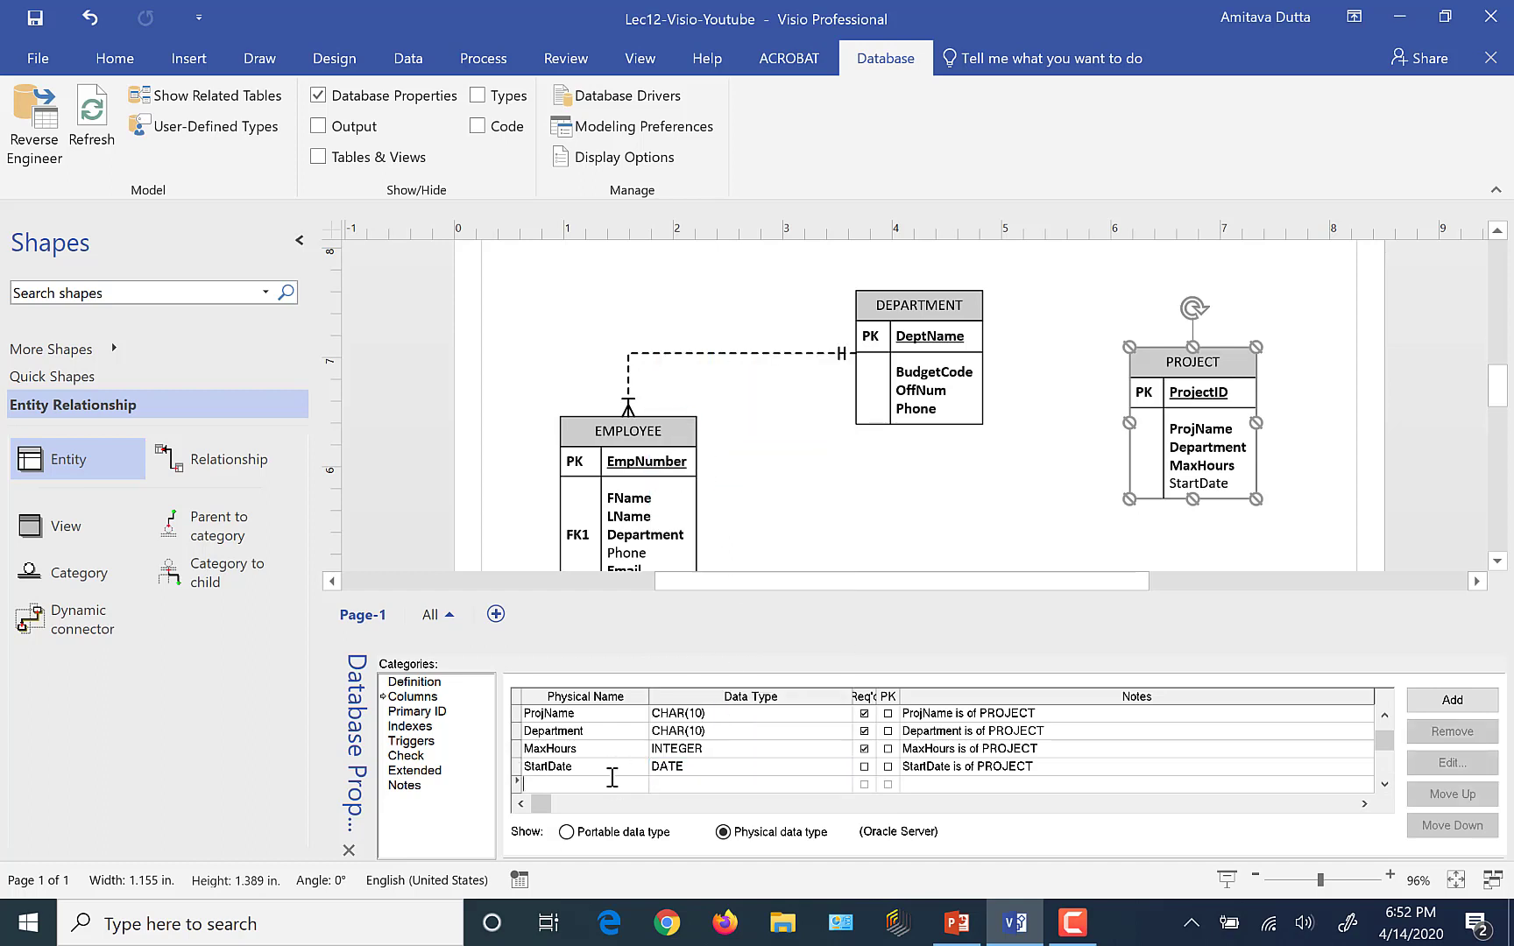
{"action": "type", "text": "EndDate"}
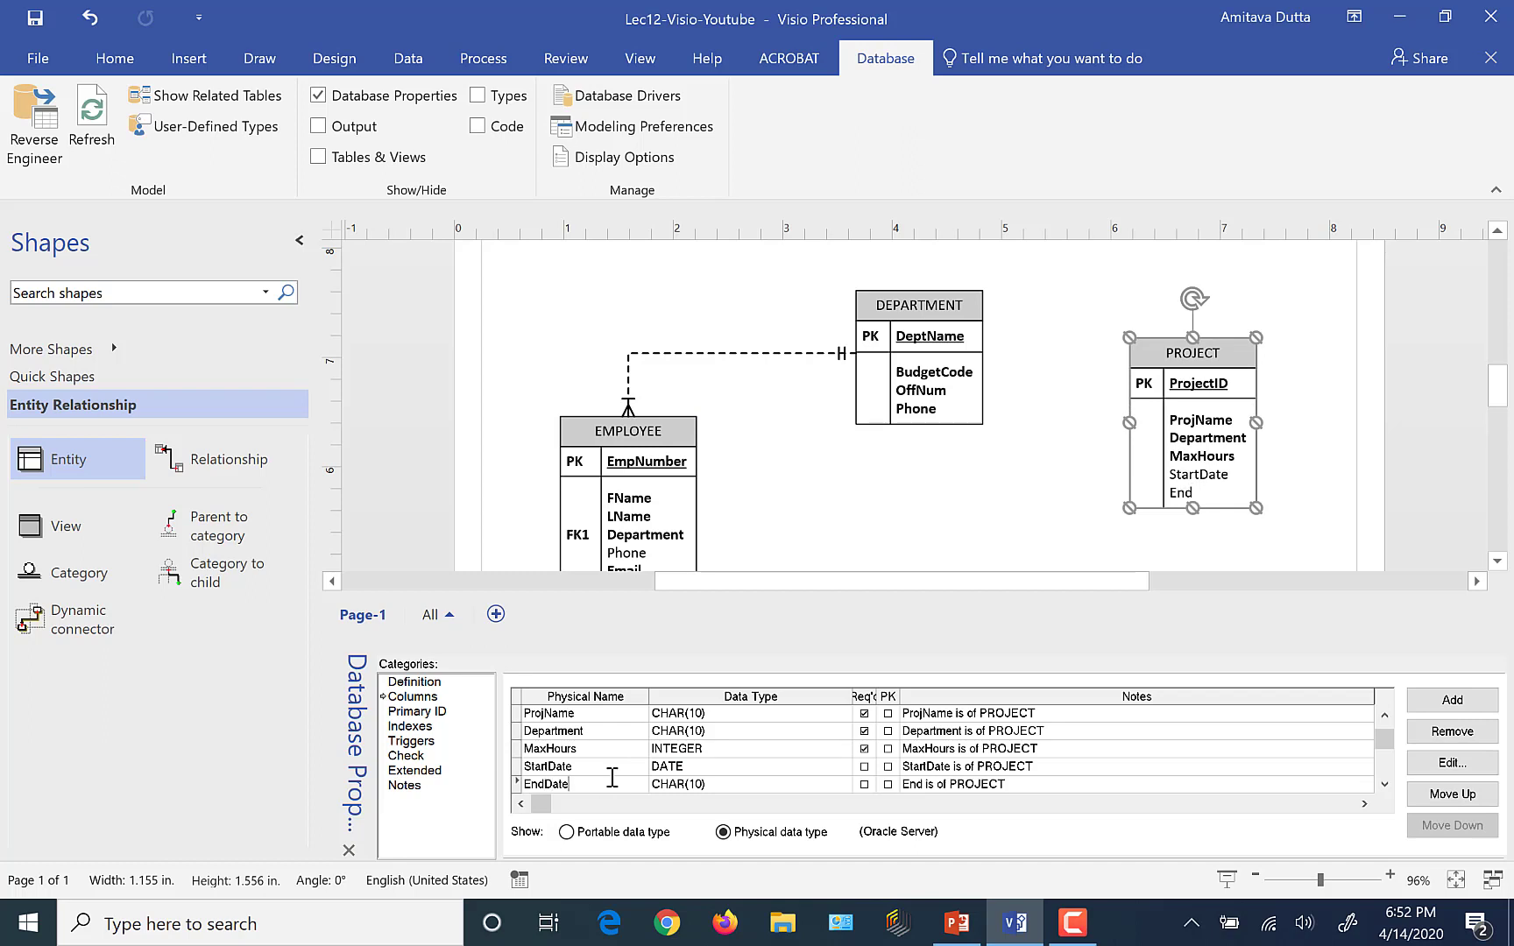
{"action": "left_click", "coordinate": [833, 784]}
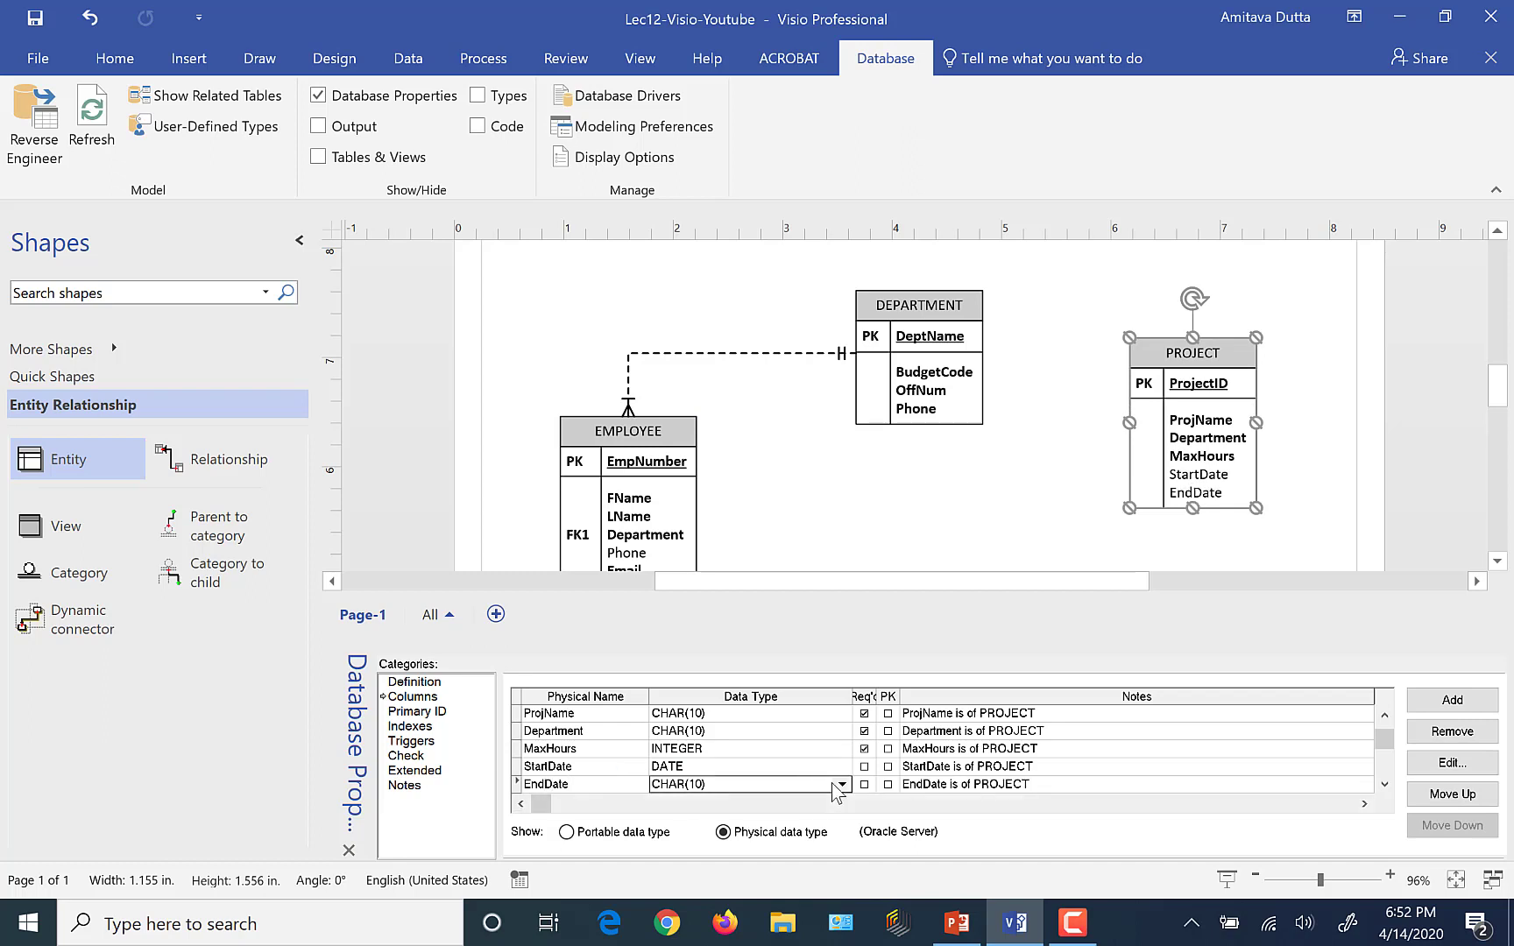
{"action": "left_click", "coordinate": [841, 785]}
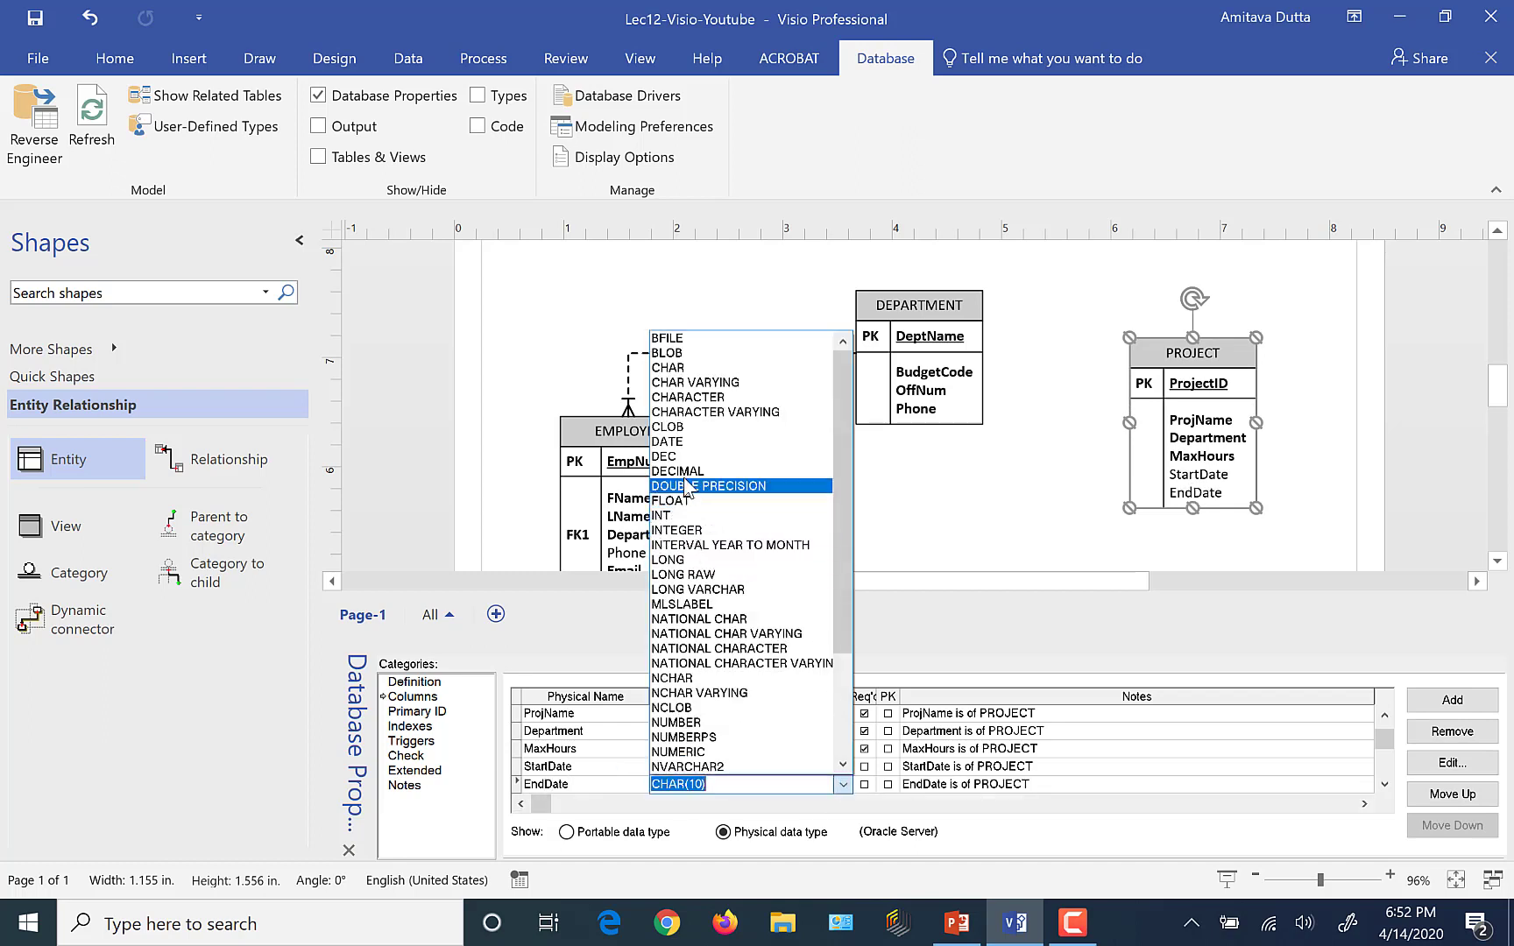
{"action": "left_click", "coordinate": [680, 445]}
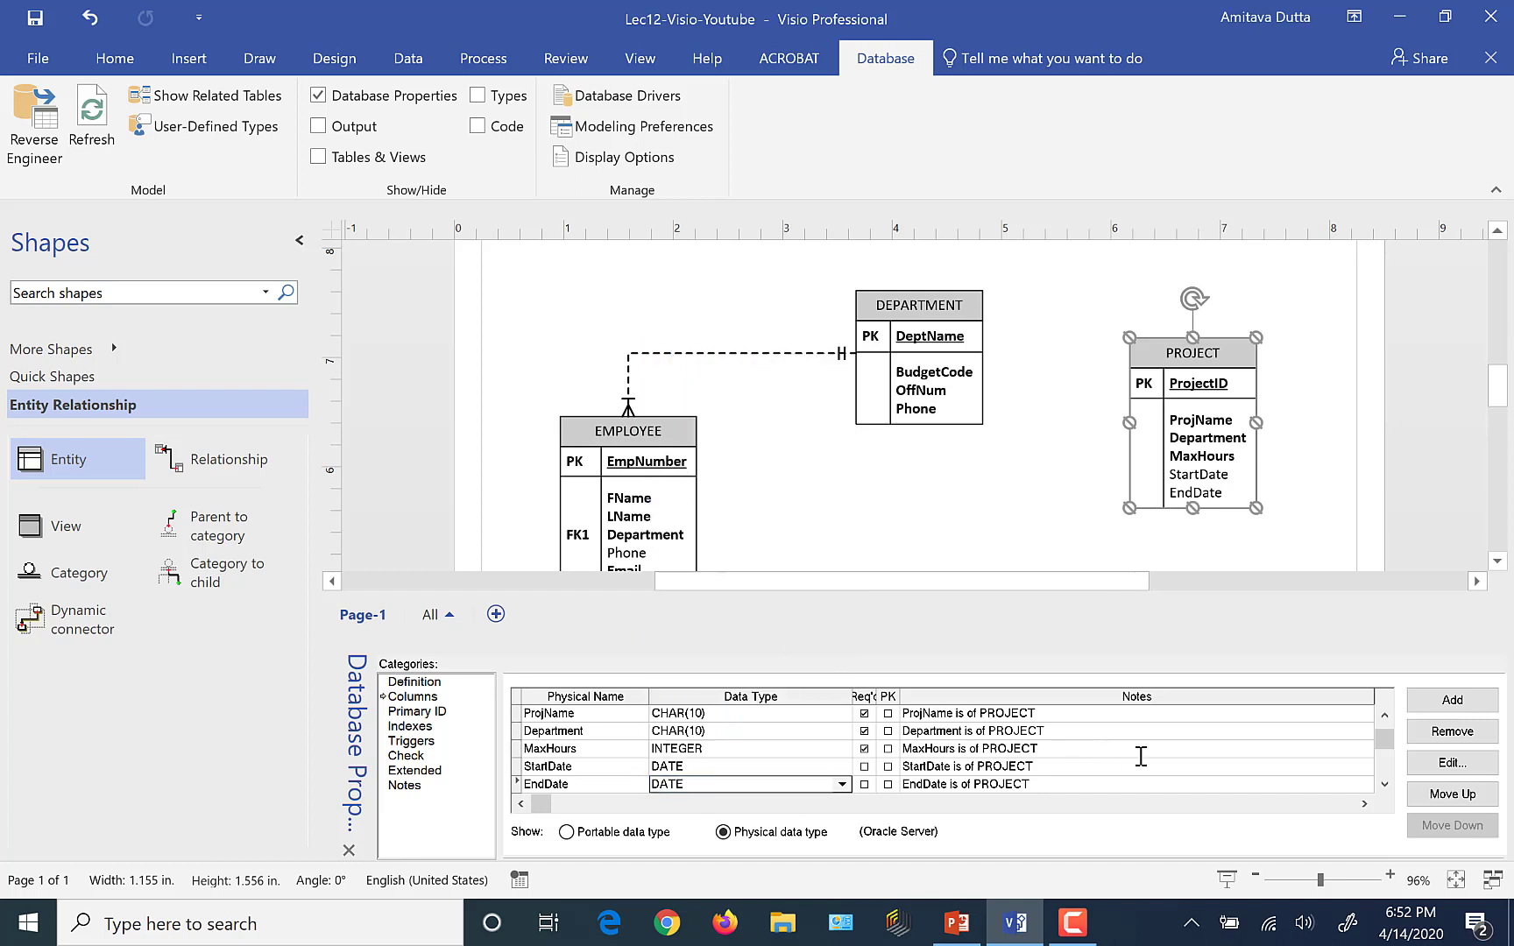
{"action": "left_click", "coordinate": [1336, 377]}
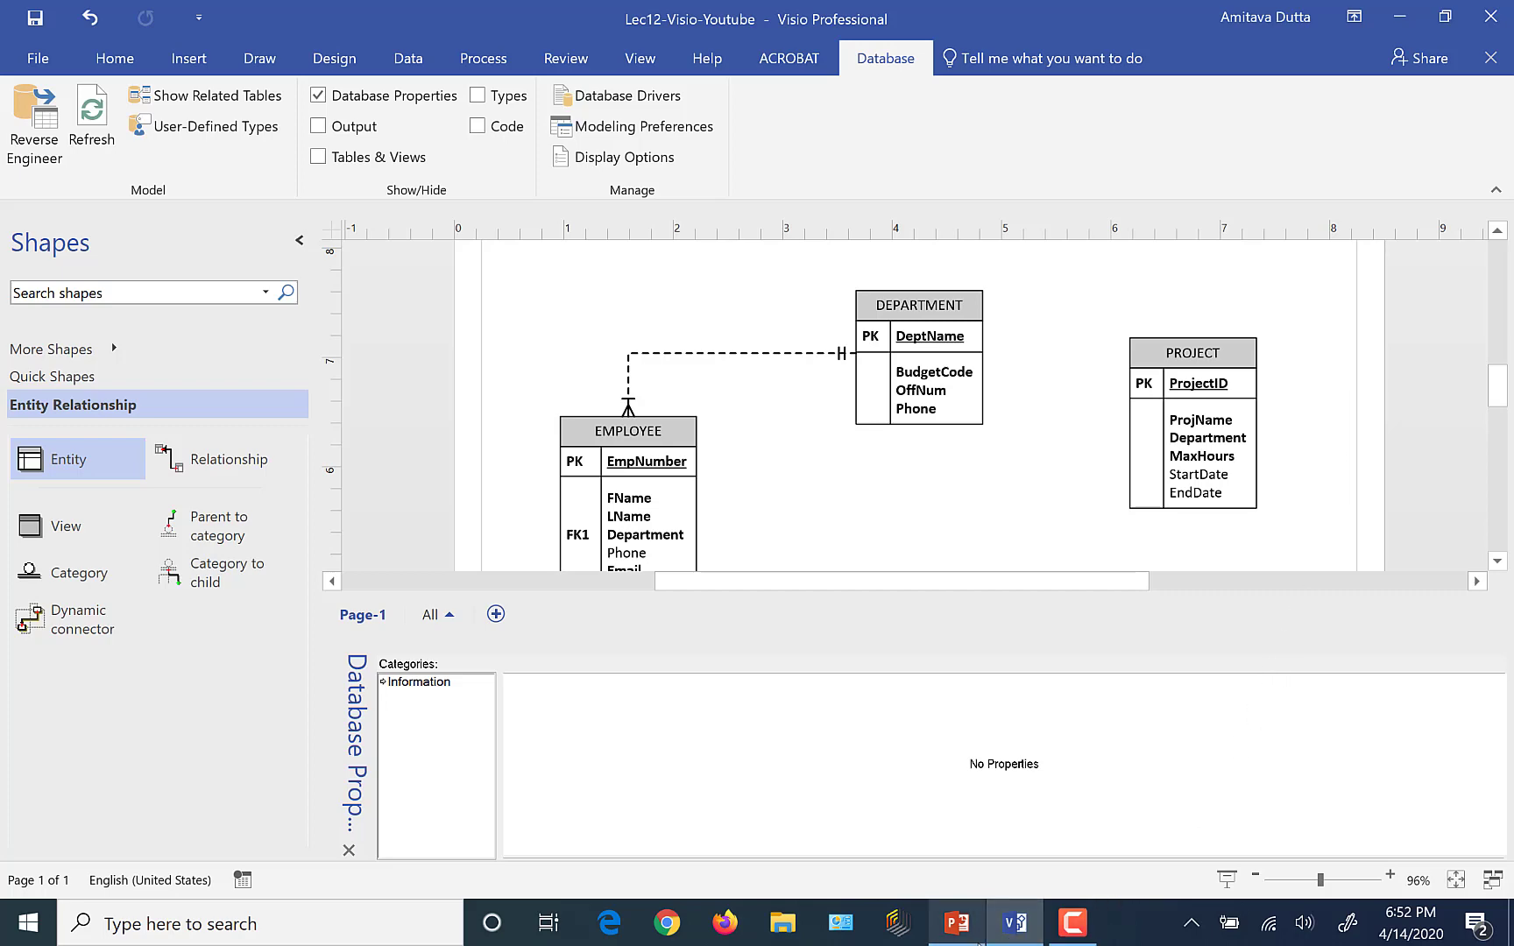
Step: Consult the reference diagram in PowerPoint, return to Visio, and move the PROJECT entity farther away from DEPARTMENT, slightly lower
{"action": "left_click", "coordinate": [976, 940]}
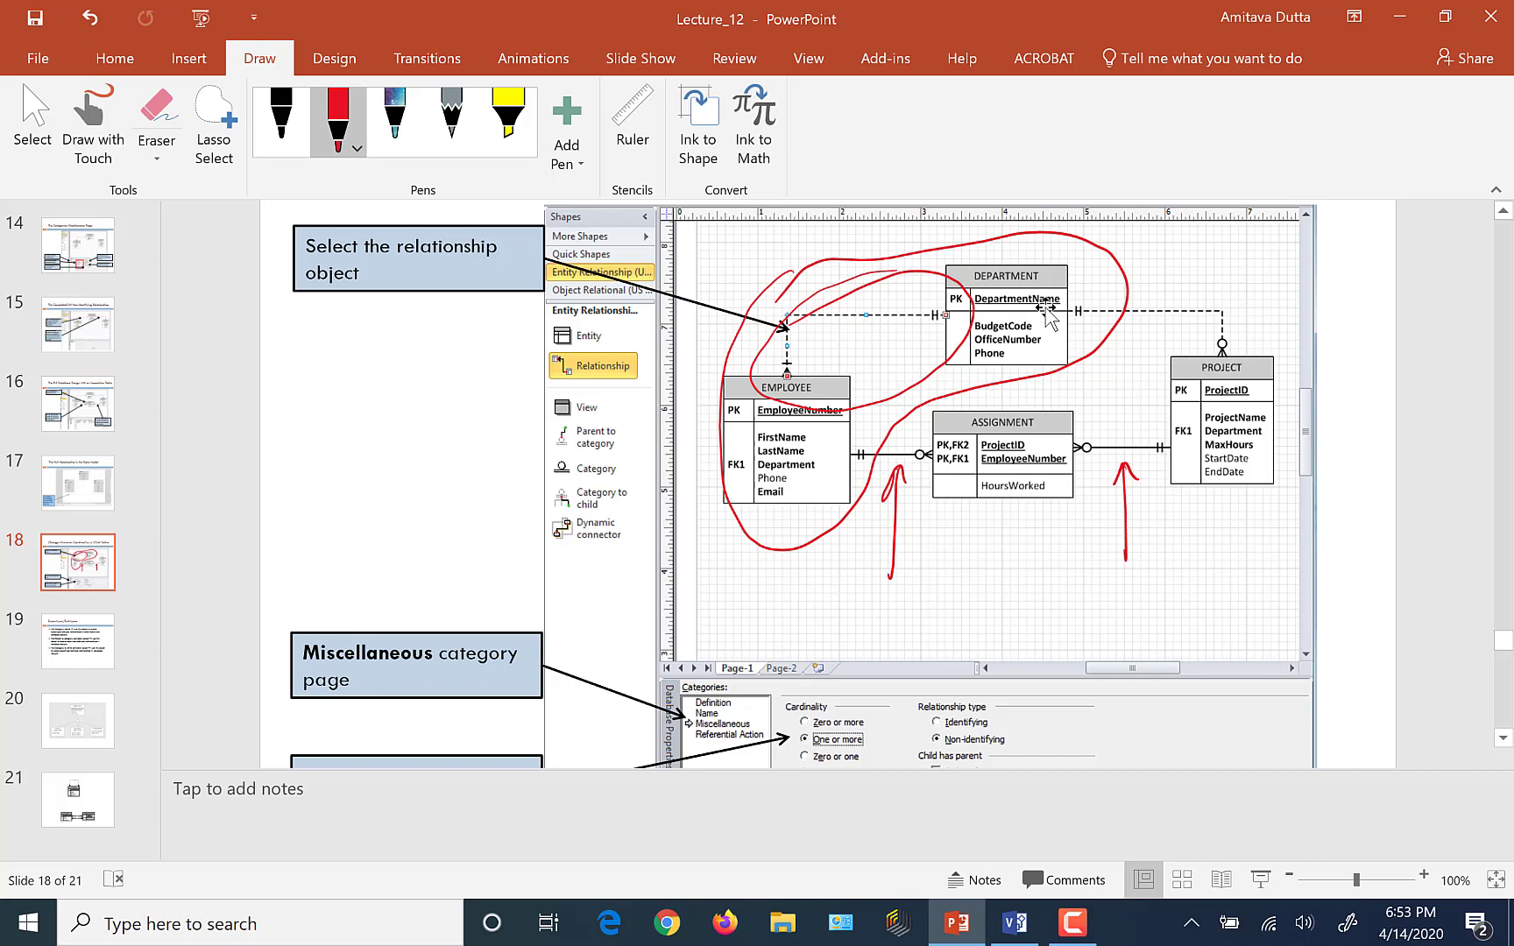
{"action": "left_click", "coordinate": [1037, 941]}
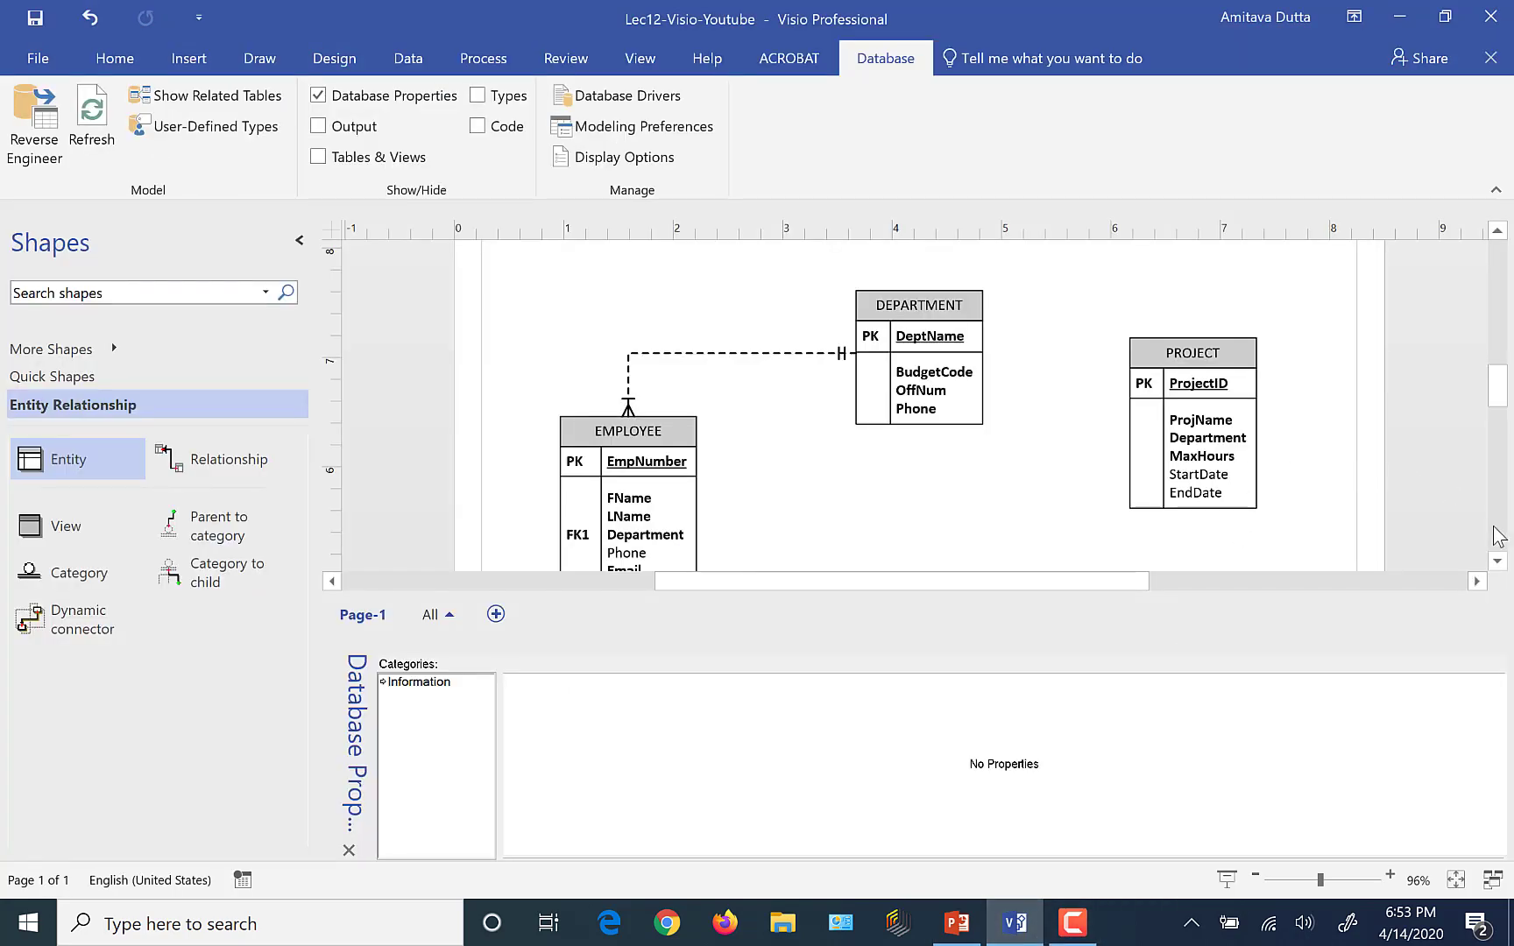
{"action": "left_click", "coordinate": [1501, 564]}
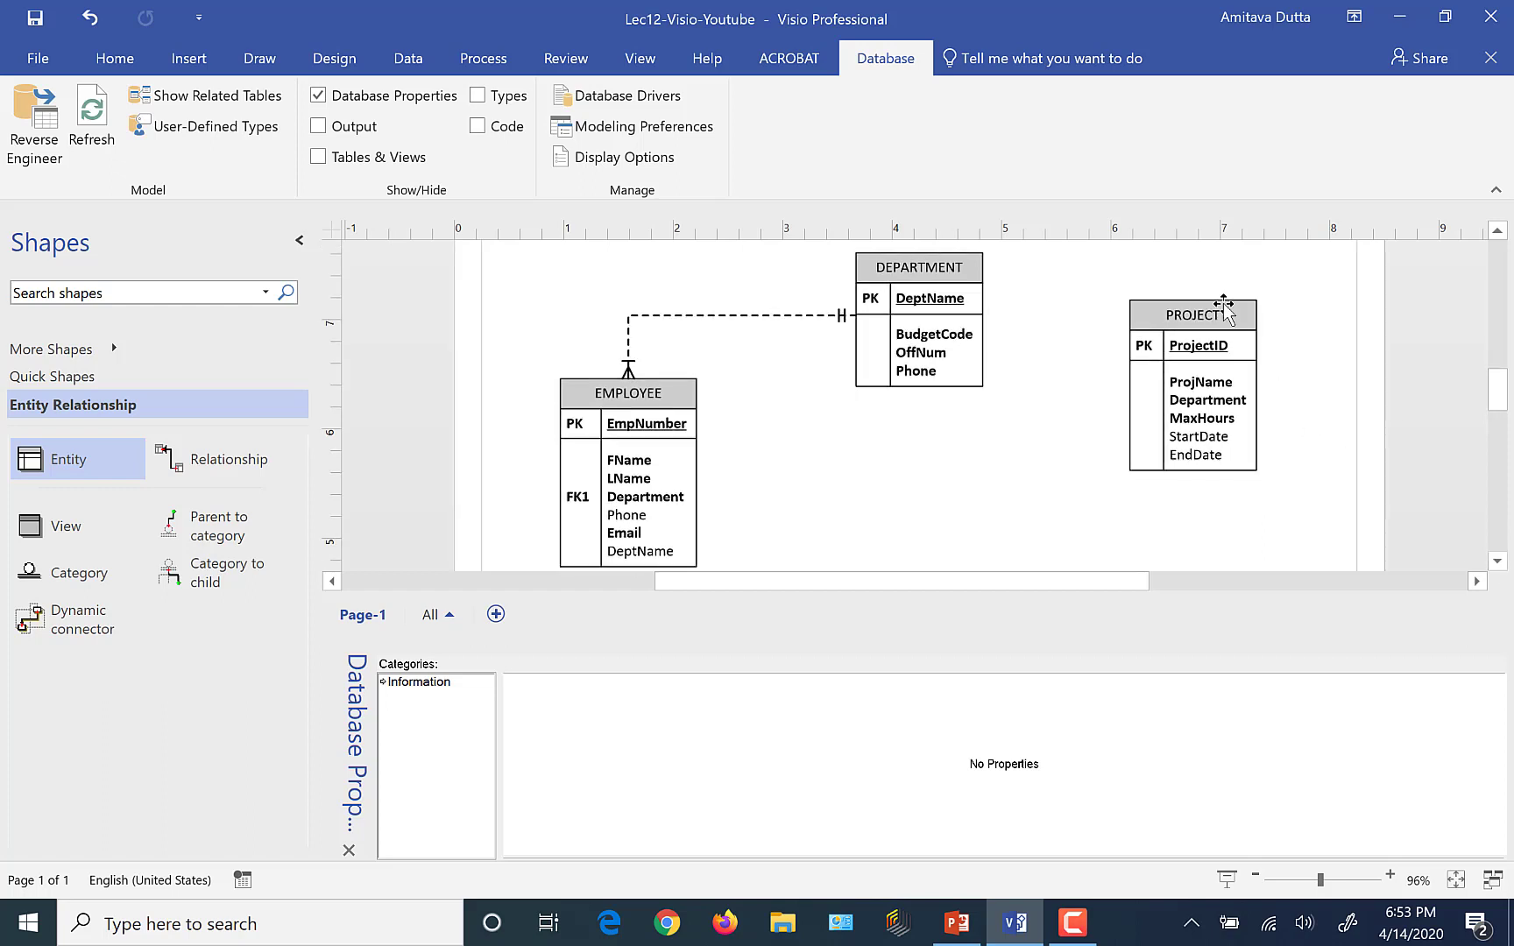
{"action": "left_click_drag", "start_coordinate": [1229, 314], "coordinate": [1355, 368]}
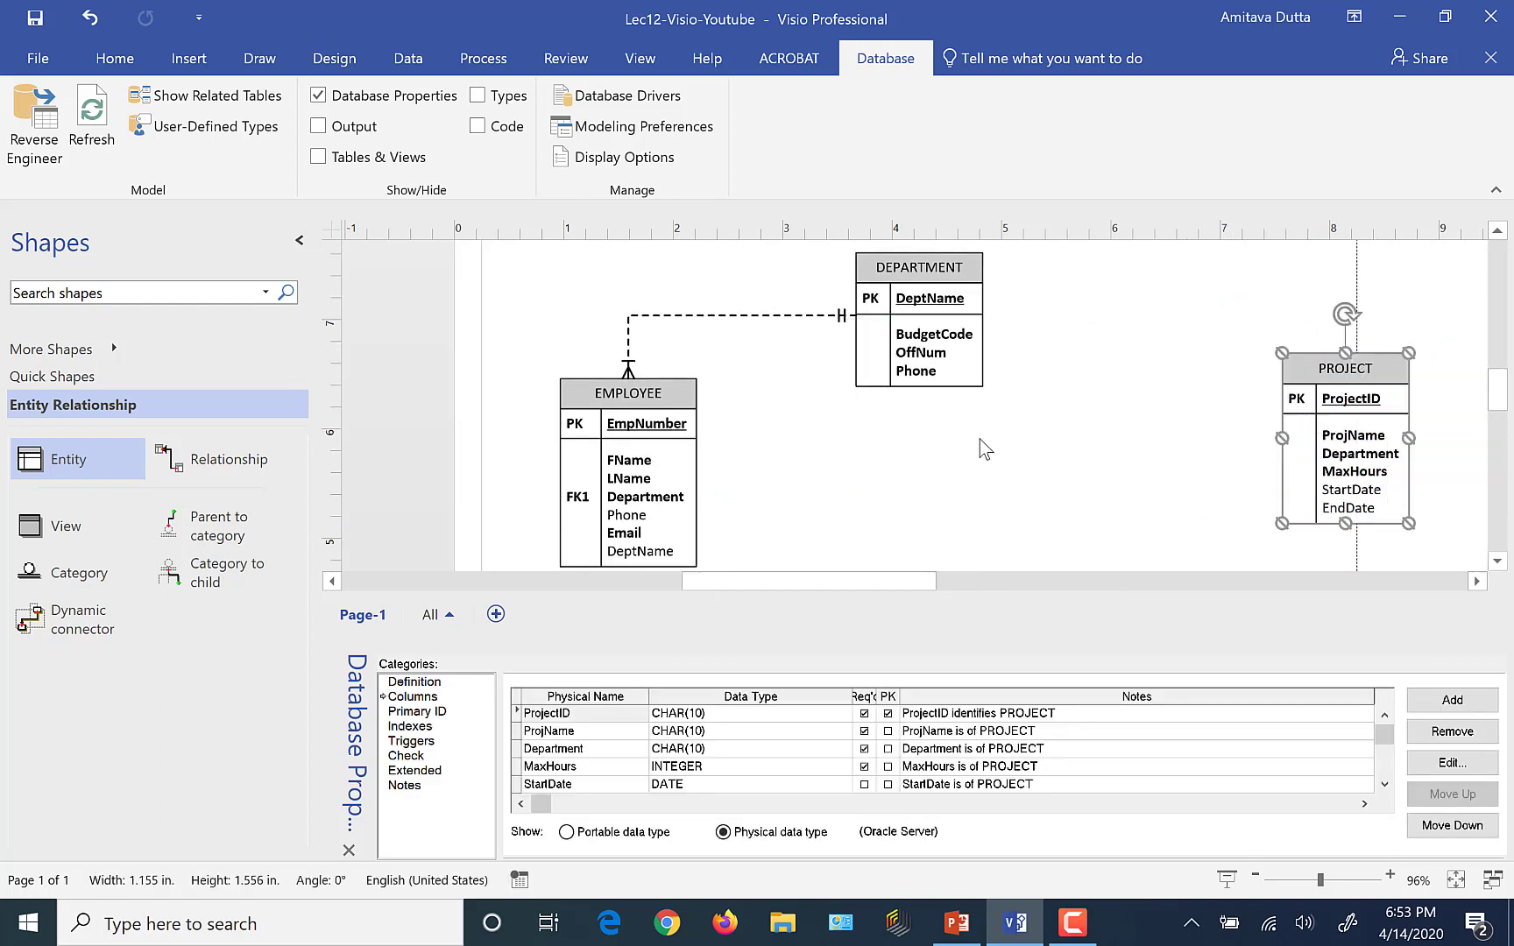
Step: Add a relationship from DEPARTMENT as parent to PROJECT as child, and move PROJECT lower on the page
{"action": "left_click_drag", "start_coordinate": [166, 458], "coordinate": [1131, 372]}
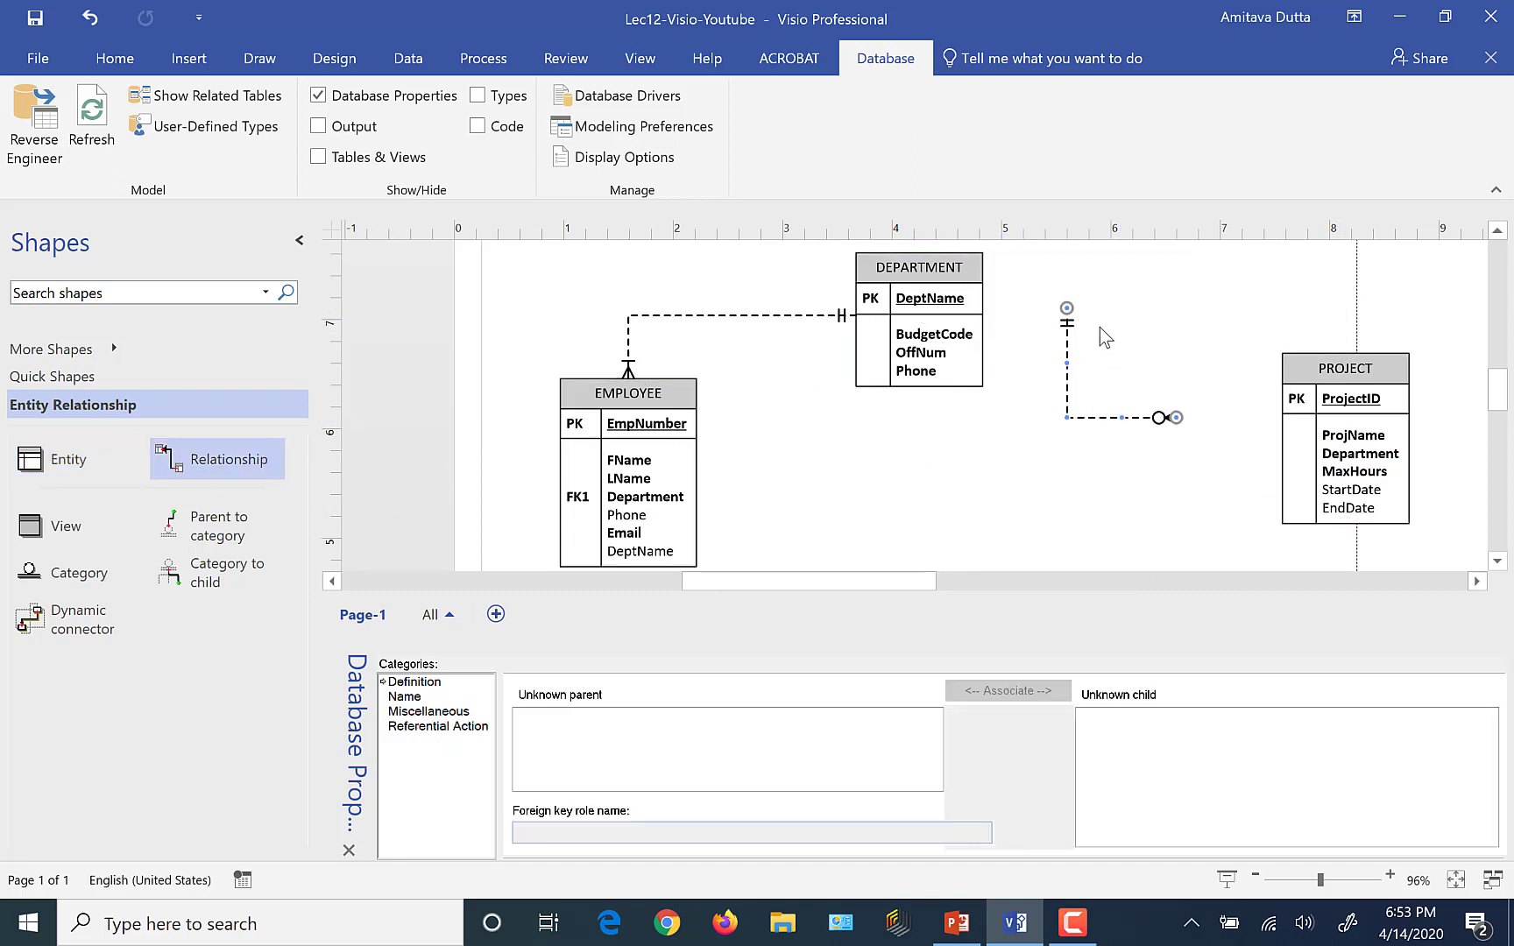
{"action": "left_click_drag", "start_coordinate": [1068, 309], "coordinate": [979, 311]}
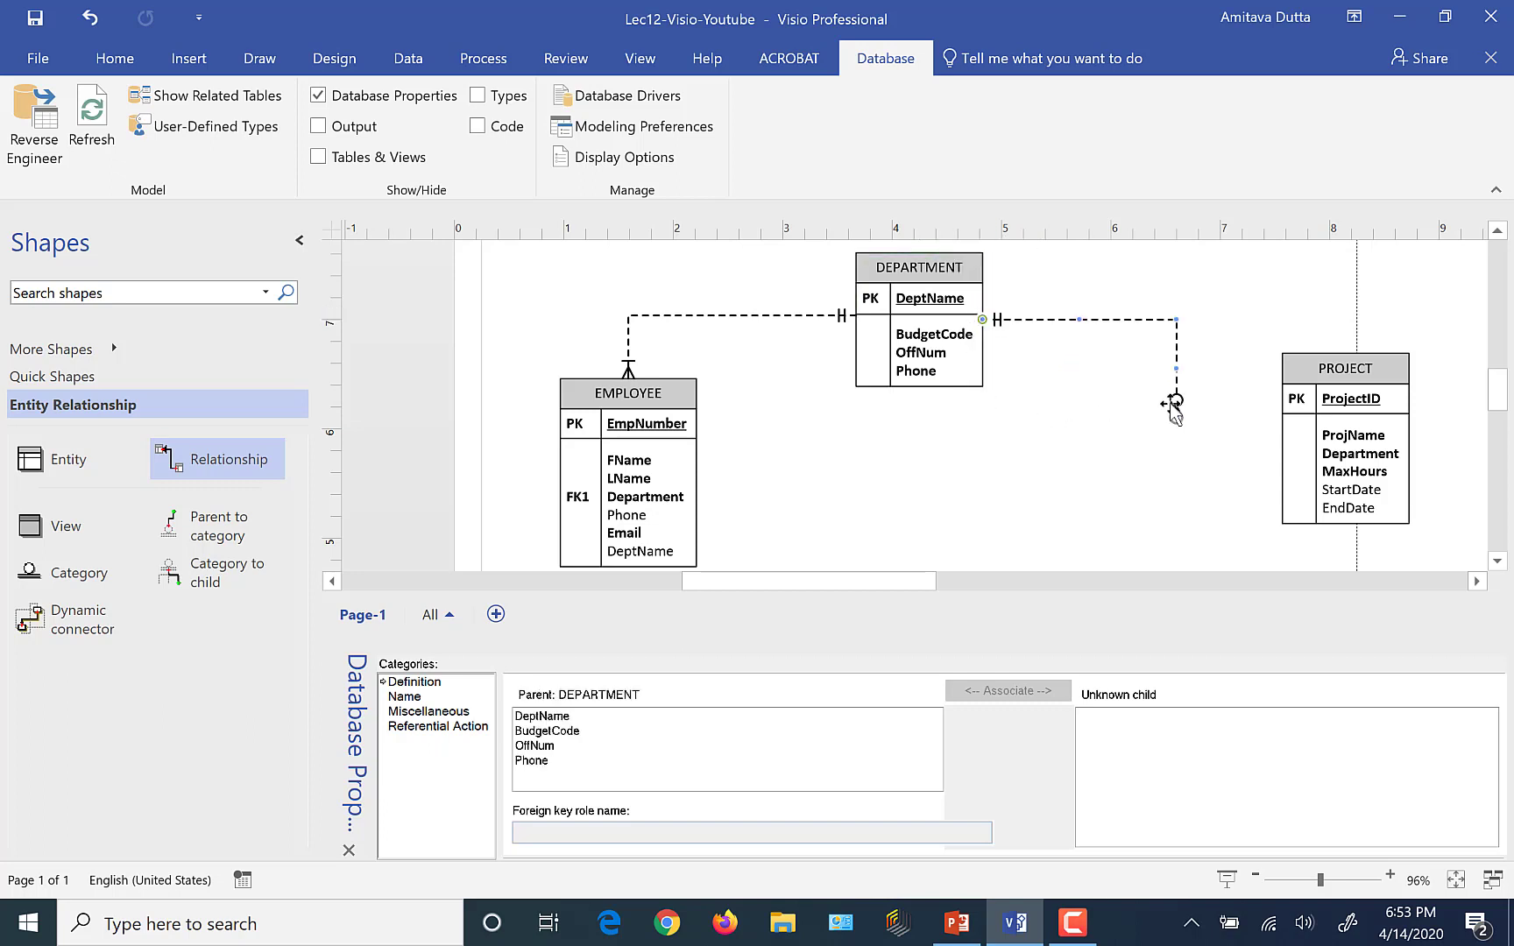
{"action": "left_click_drag", "start_coordinate": [1174, 418], "coordinate": [1284, 400]}
{"action": "left_click", "coordinate": [1338, 360]}
{"action": "left_click_drag", "start_coordinate": [1339, 360], "coordinate": [1344, 417]}
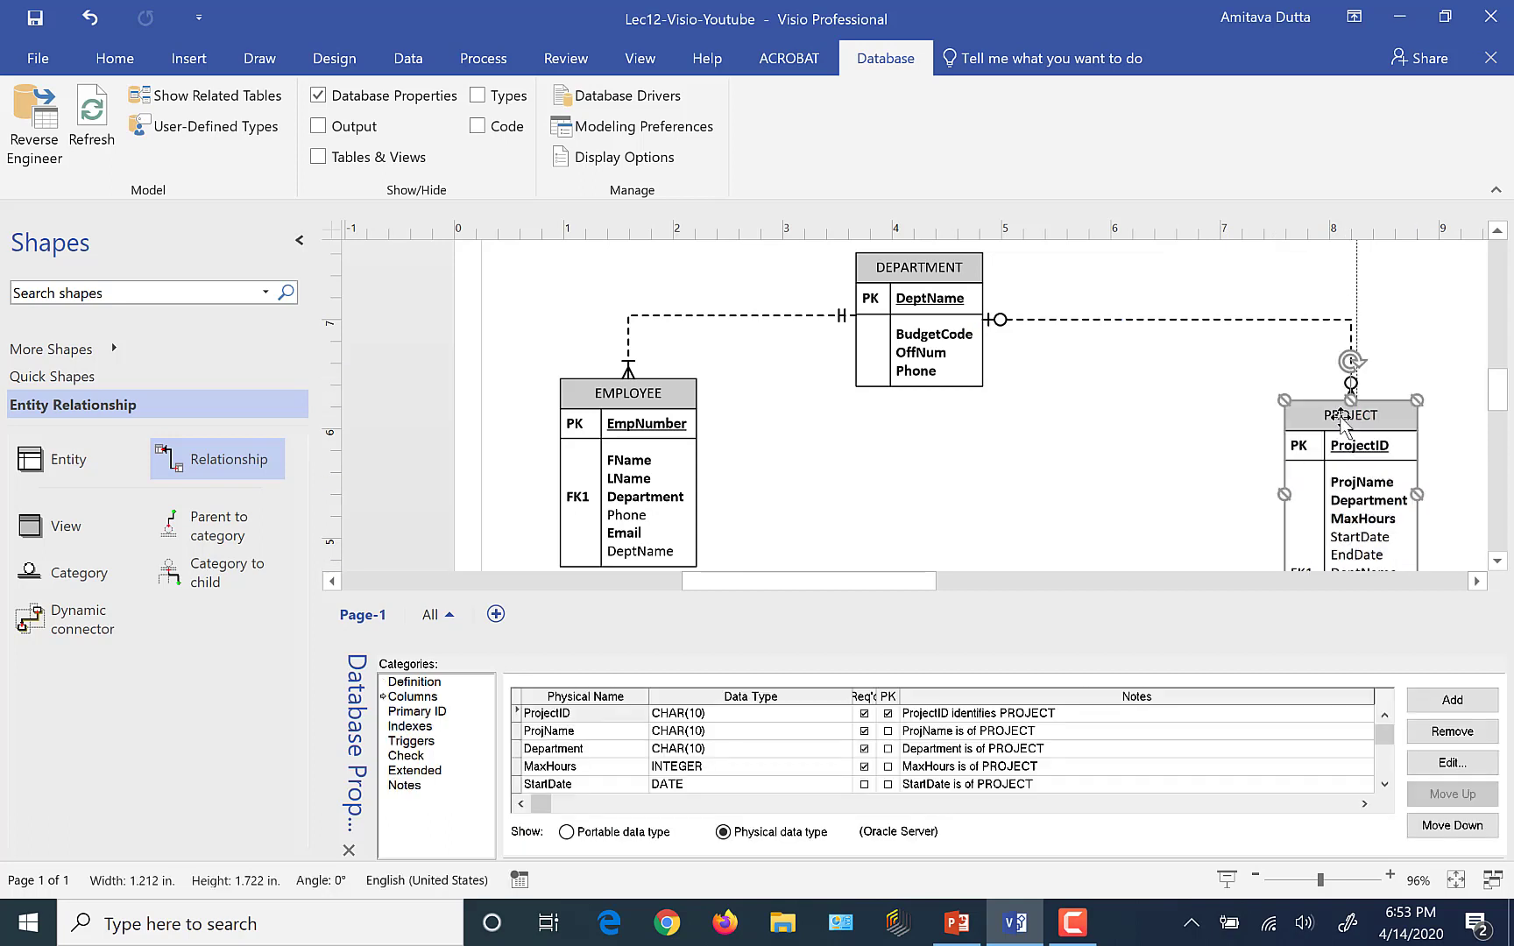
{"action": "left_click", "coordinate": [1125, 368]}
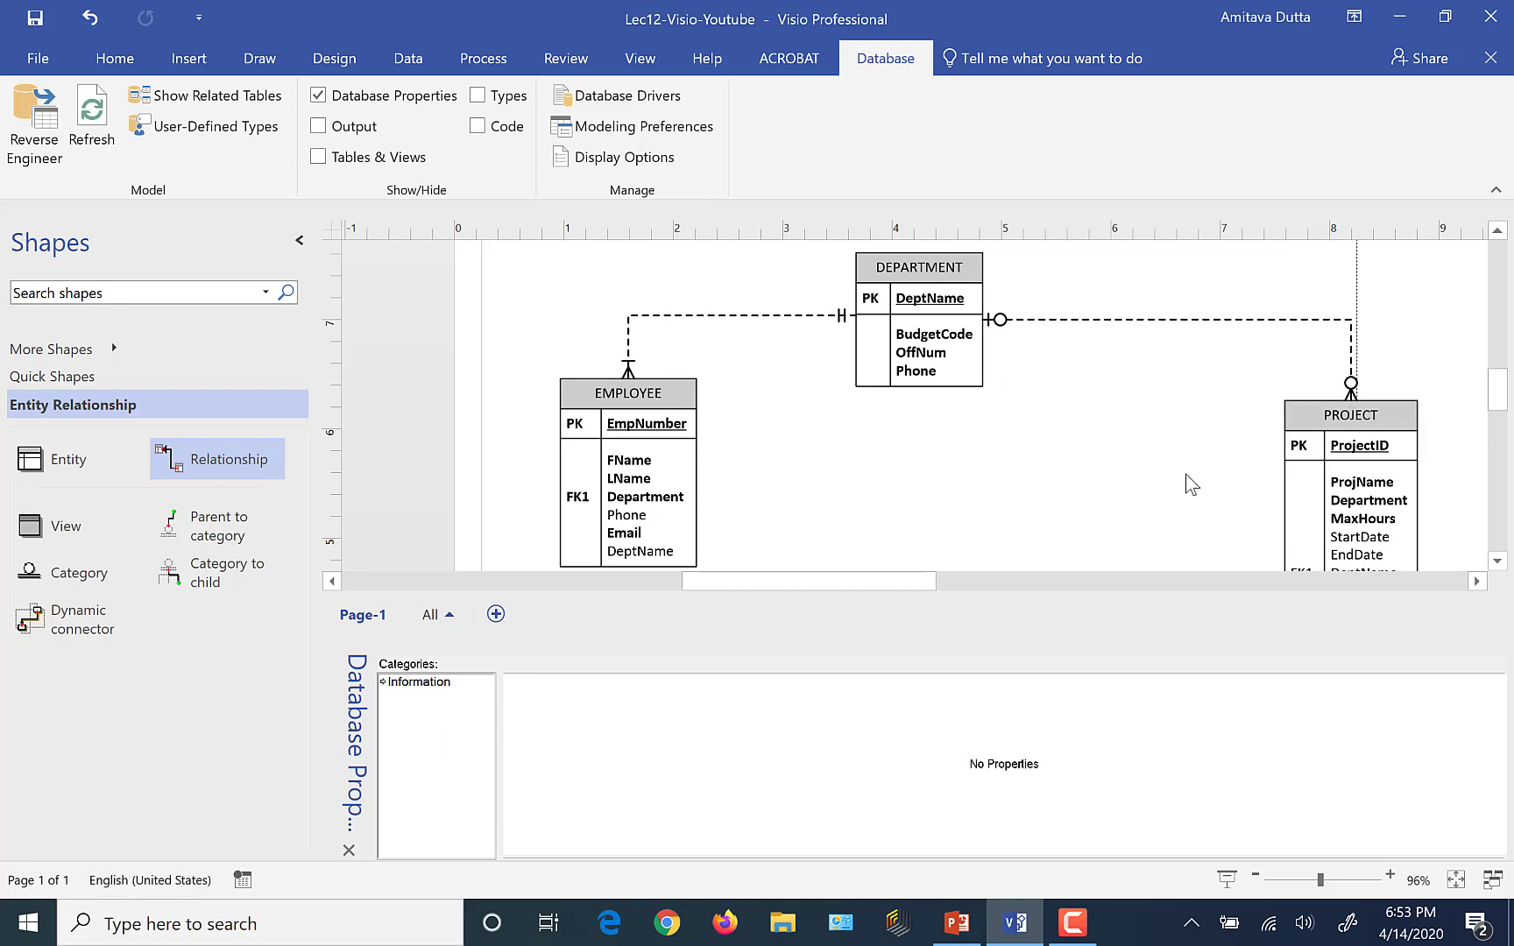
Step: Compare PROJECT with the PowerPoint reference diagram, and associate DEPARTMENT's DeptName with PROJECT's Department in their relationship in Visio
{"action": "left_click", "coordinate": [1497, 561]}
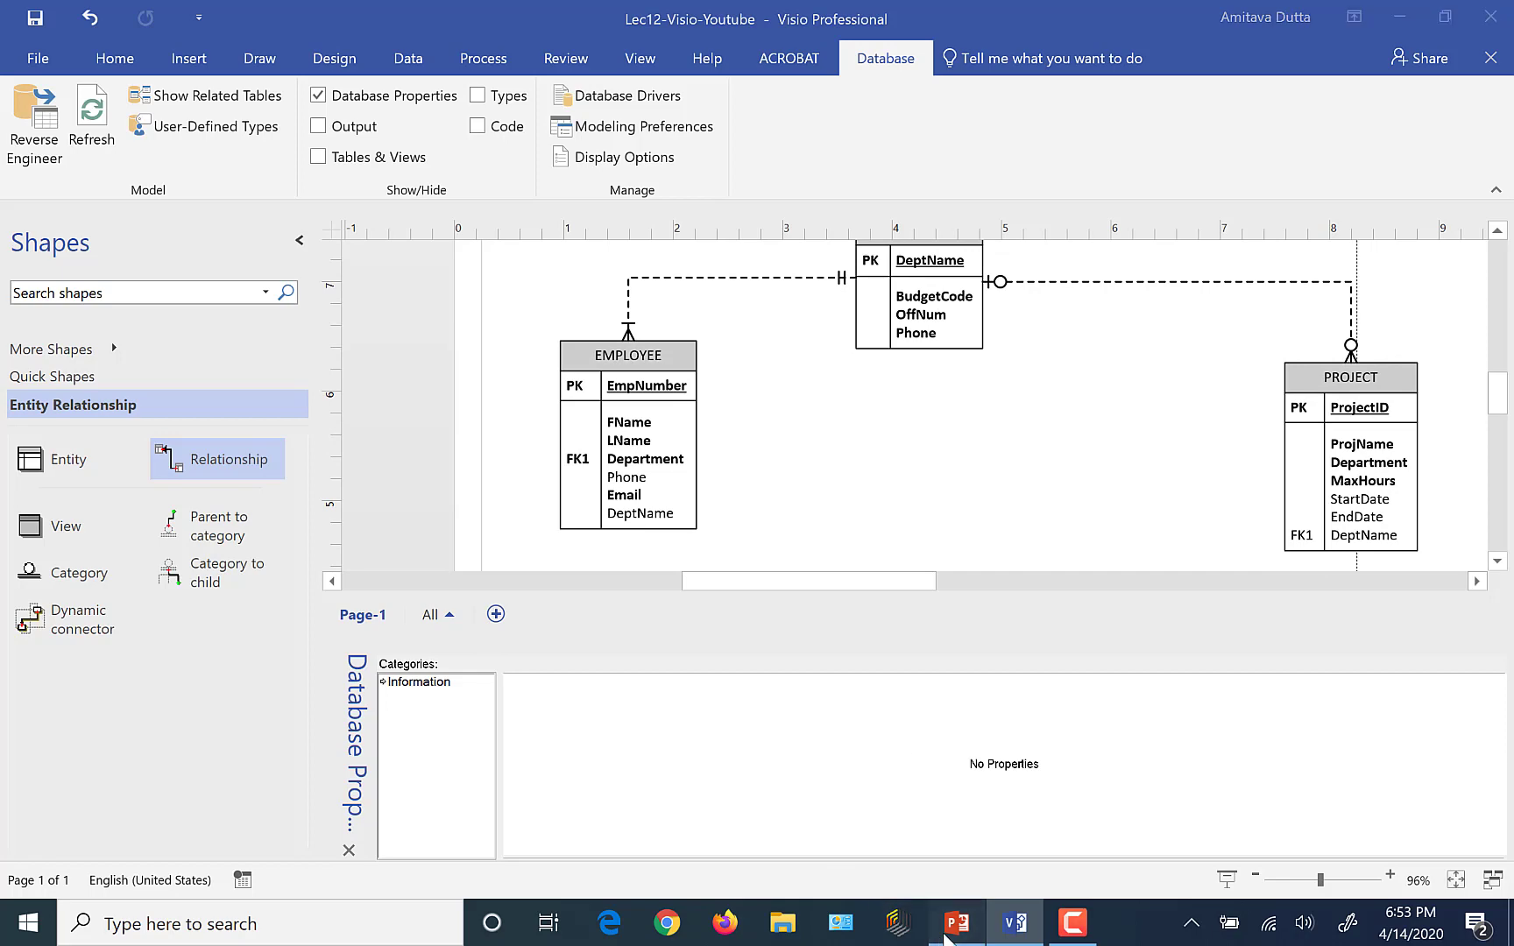
{"action": "left_click", "coordinate": [957, 923]}
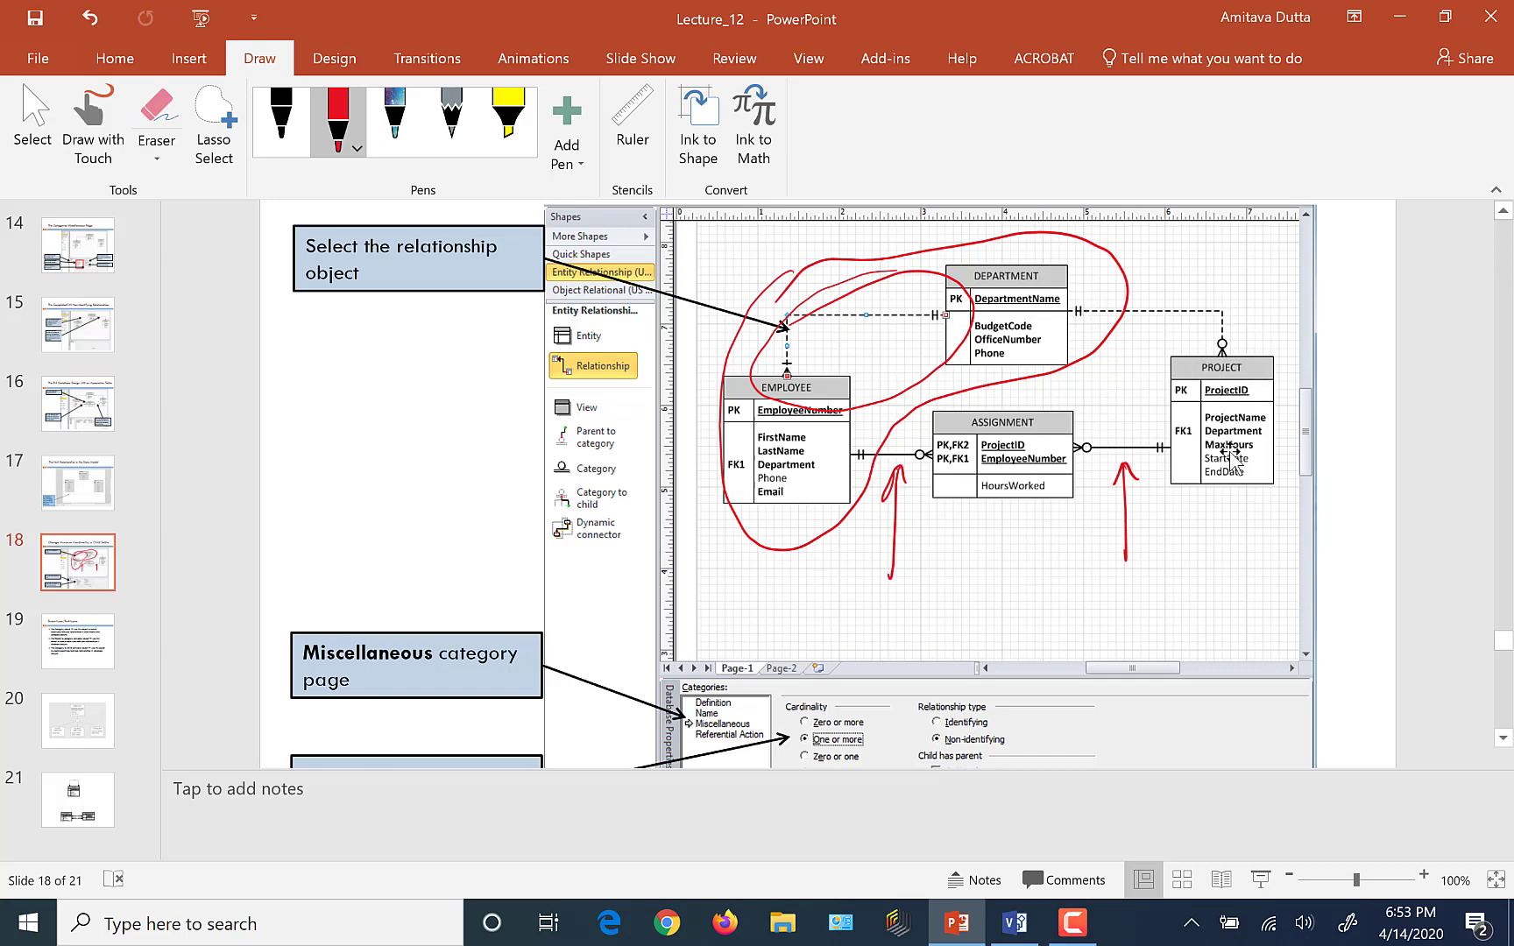
{"action": "left_click", "coordinate": [1037, 943]}
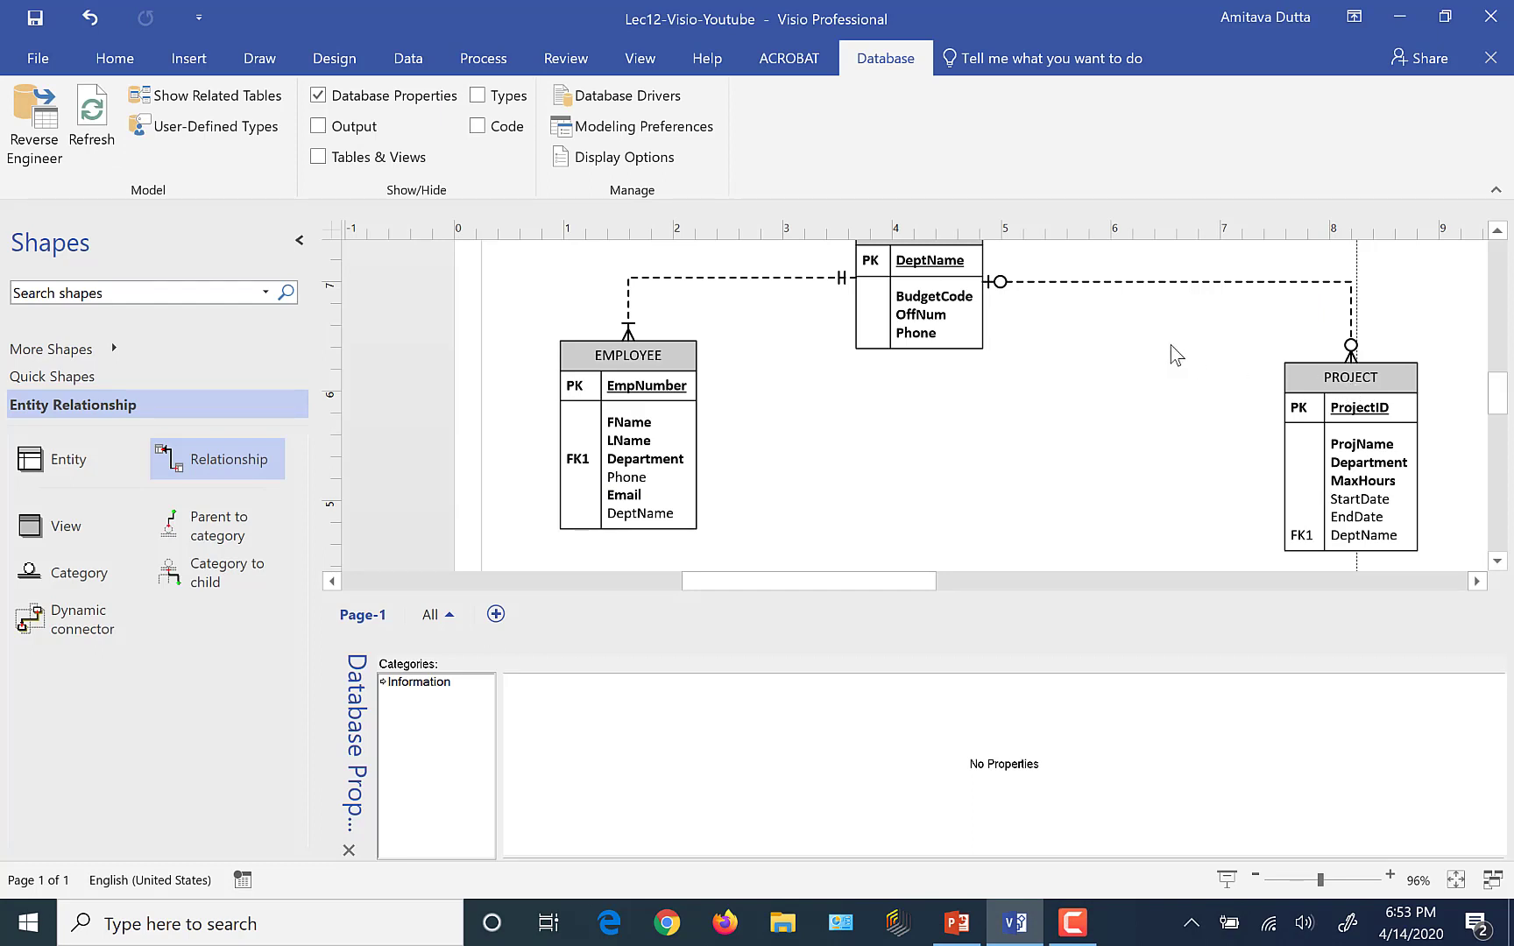
{"action": "left_click", "coordinate": [1201, 281]}
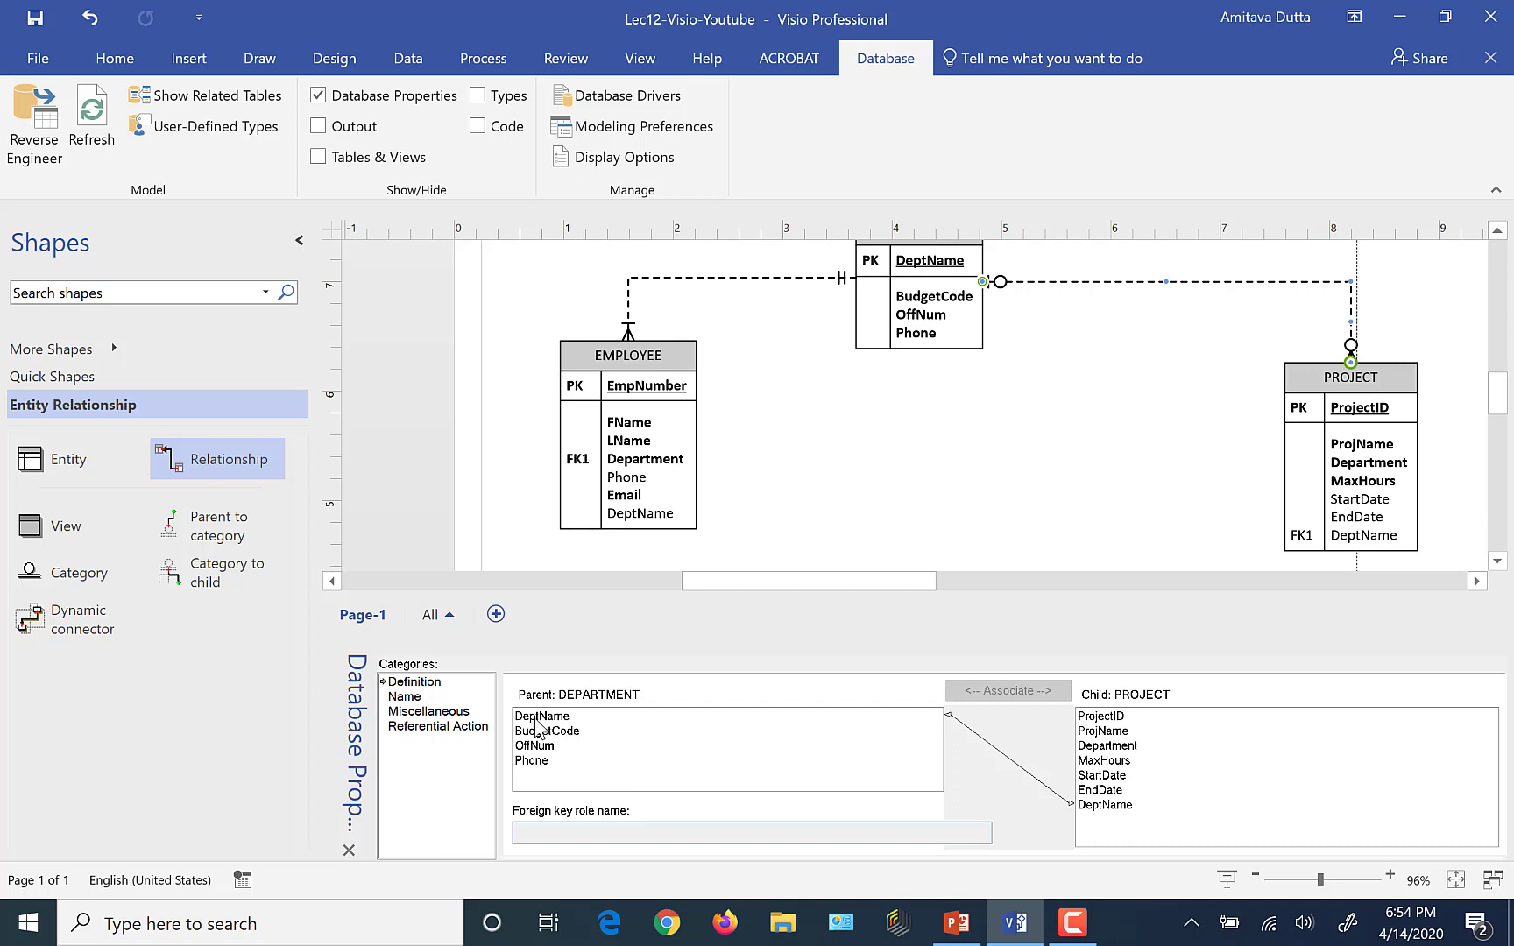
{"action": "left_click", "coordinate": [538, 717]}
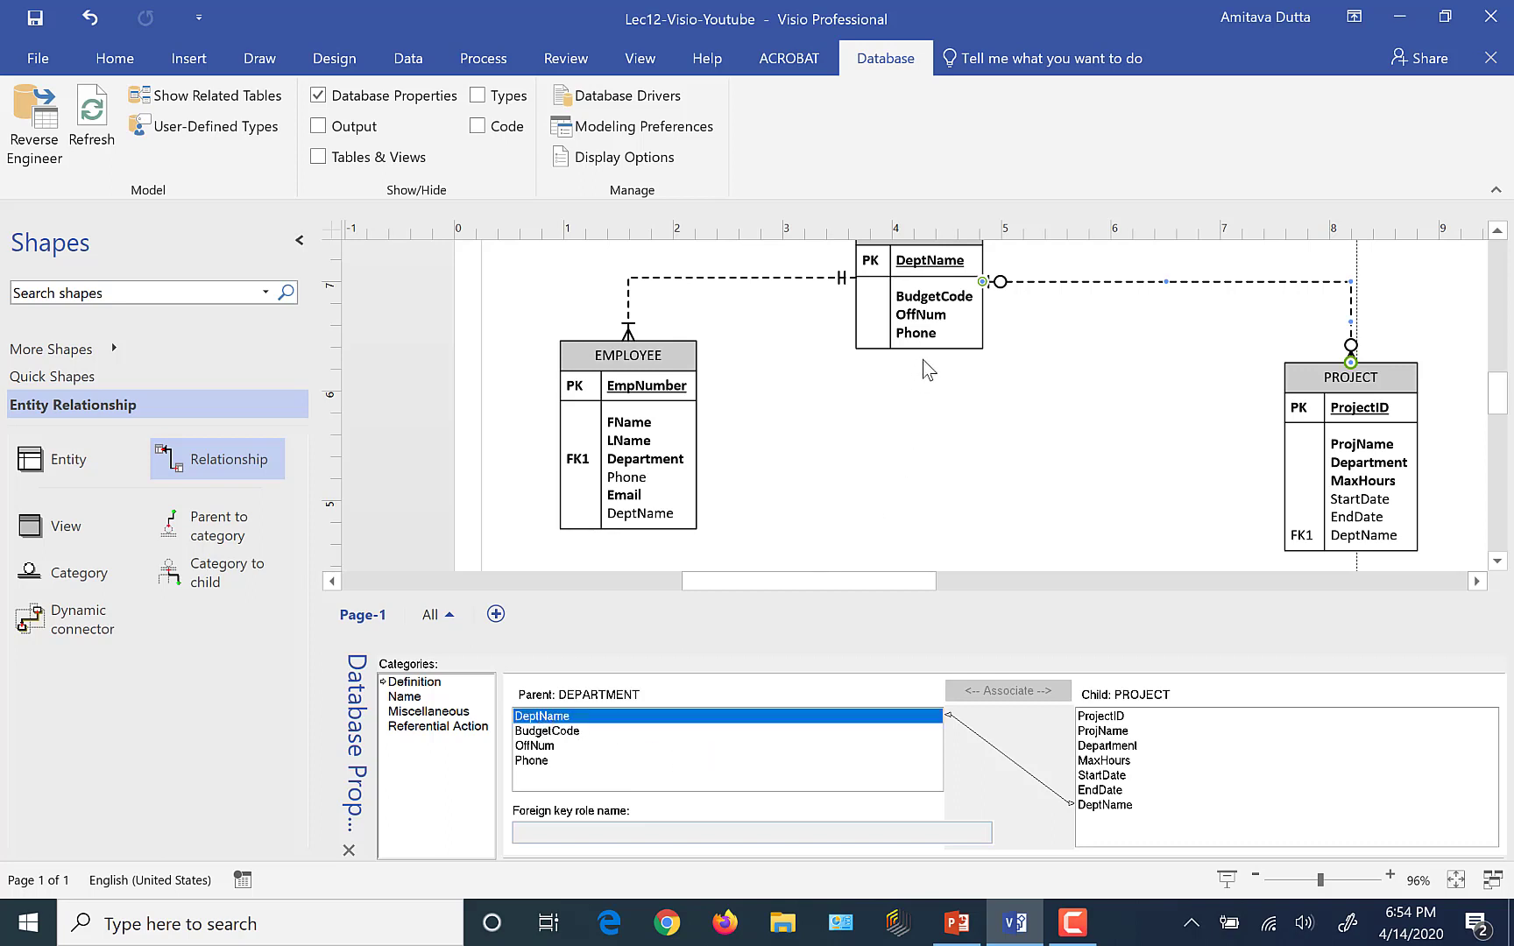
{"action": "left_click", "coordinate": [1496, 230]}
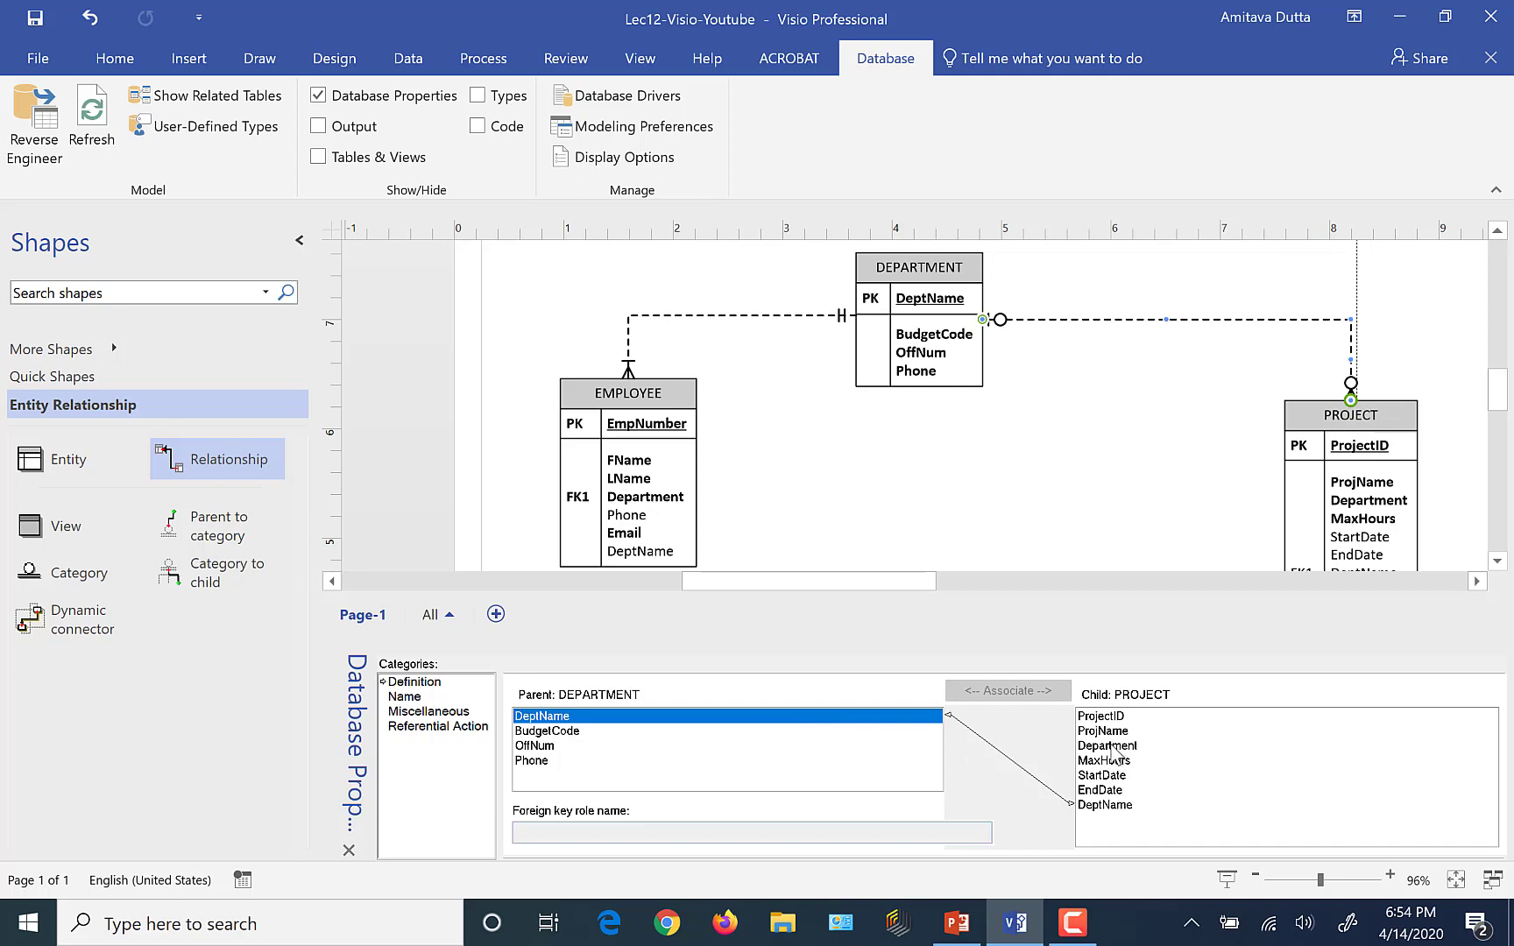
{"action": "left_click", "coordinate": [1109, 746]}
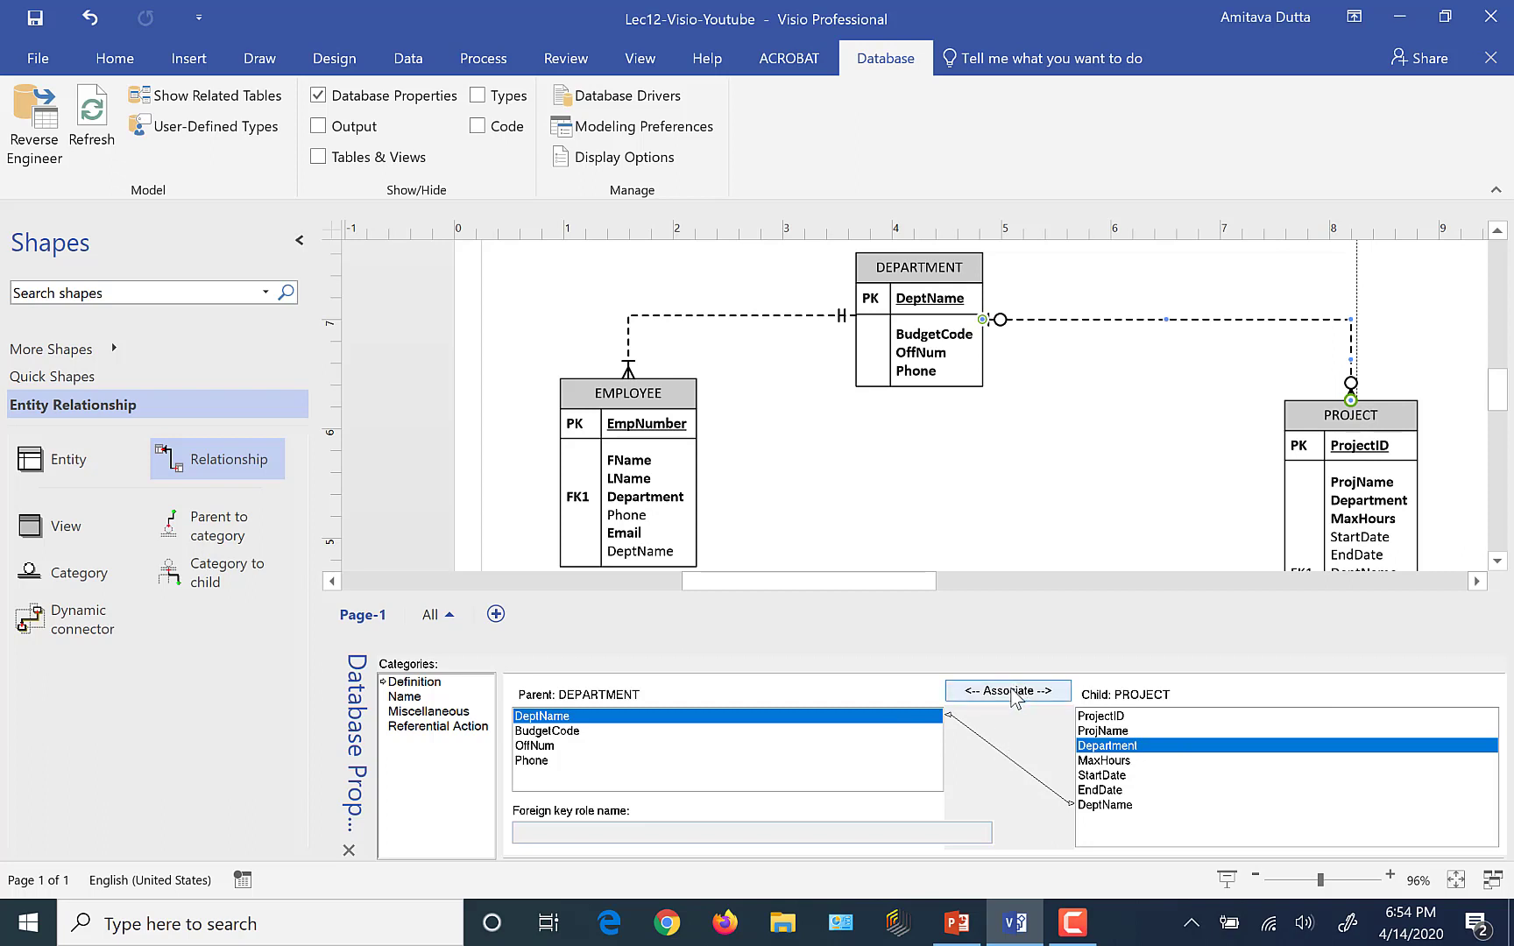
{"action": "left_click", "coordinate": [1012, 692]}
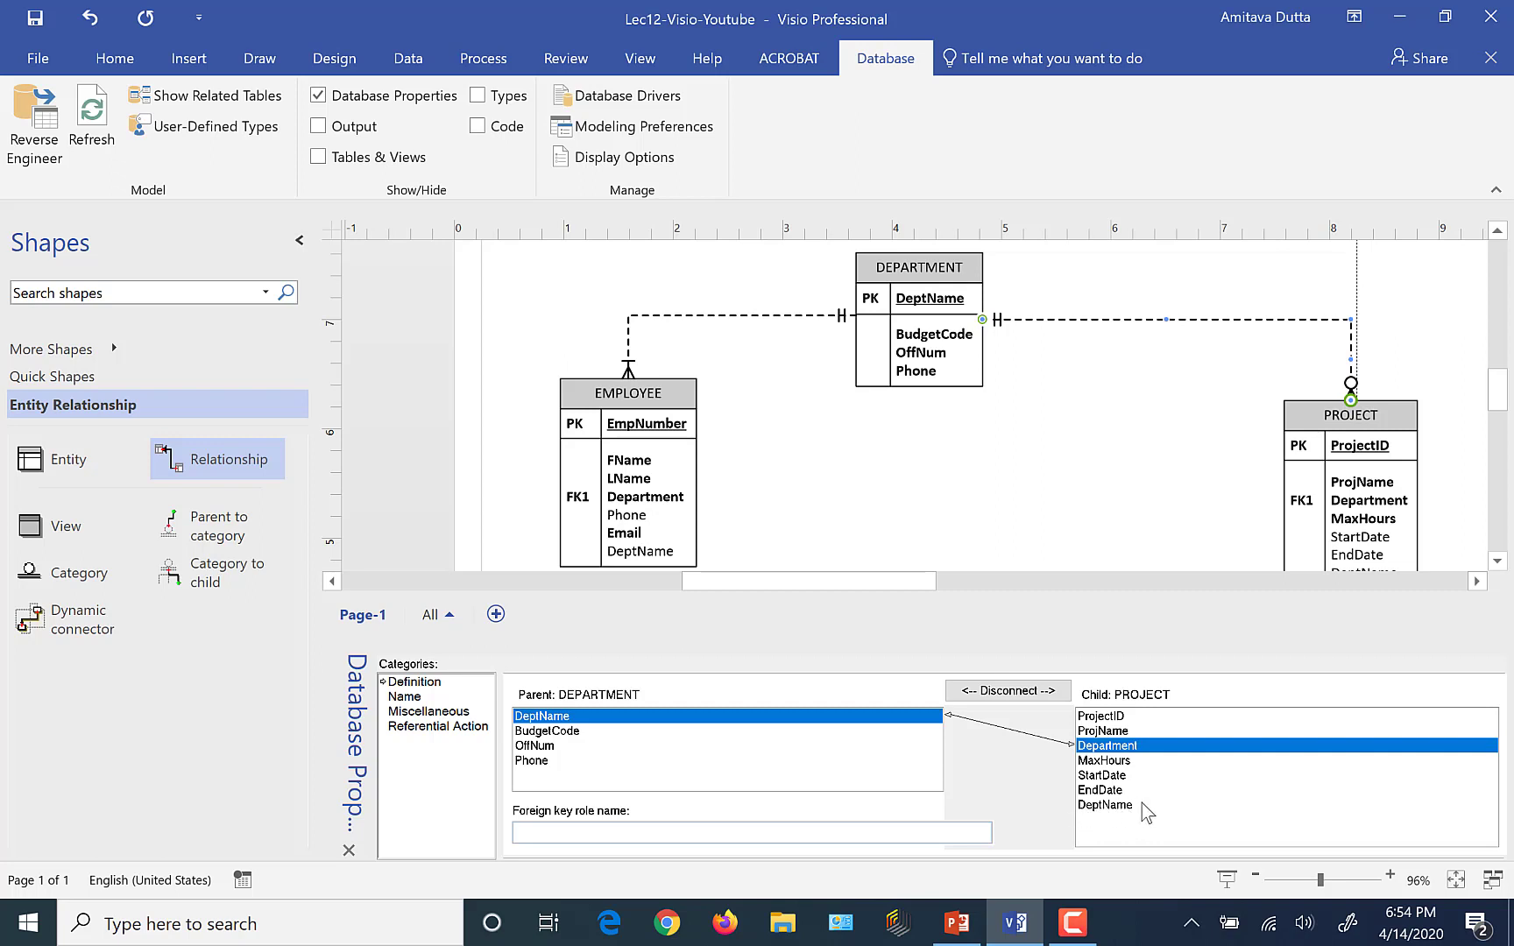
Step: Remove the redundant DeptName column from the PROJECT entity
{"action": "left_click", "coordinate": [1398, 419]}
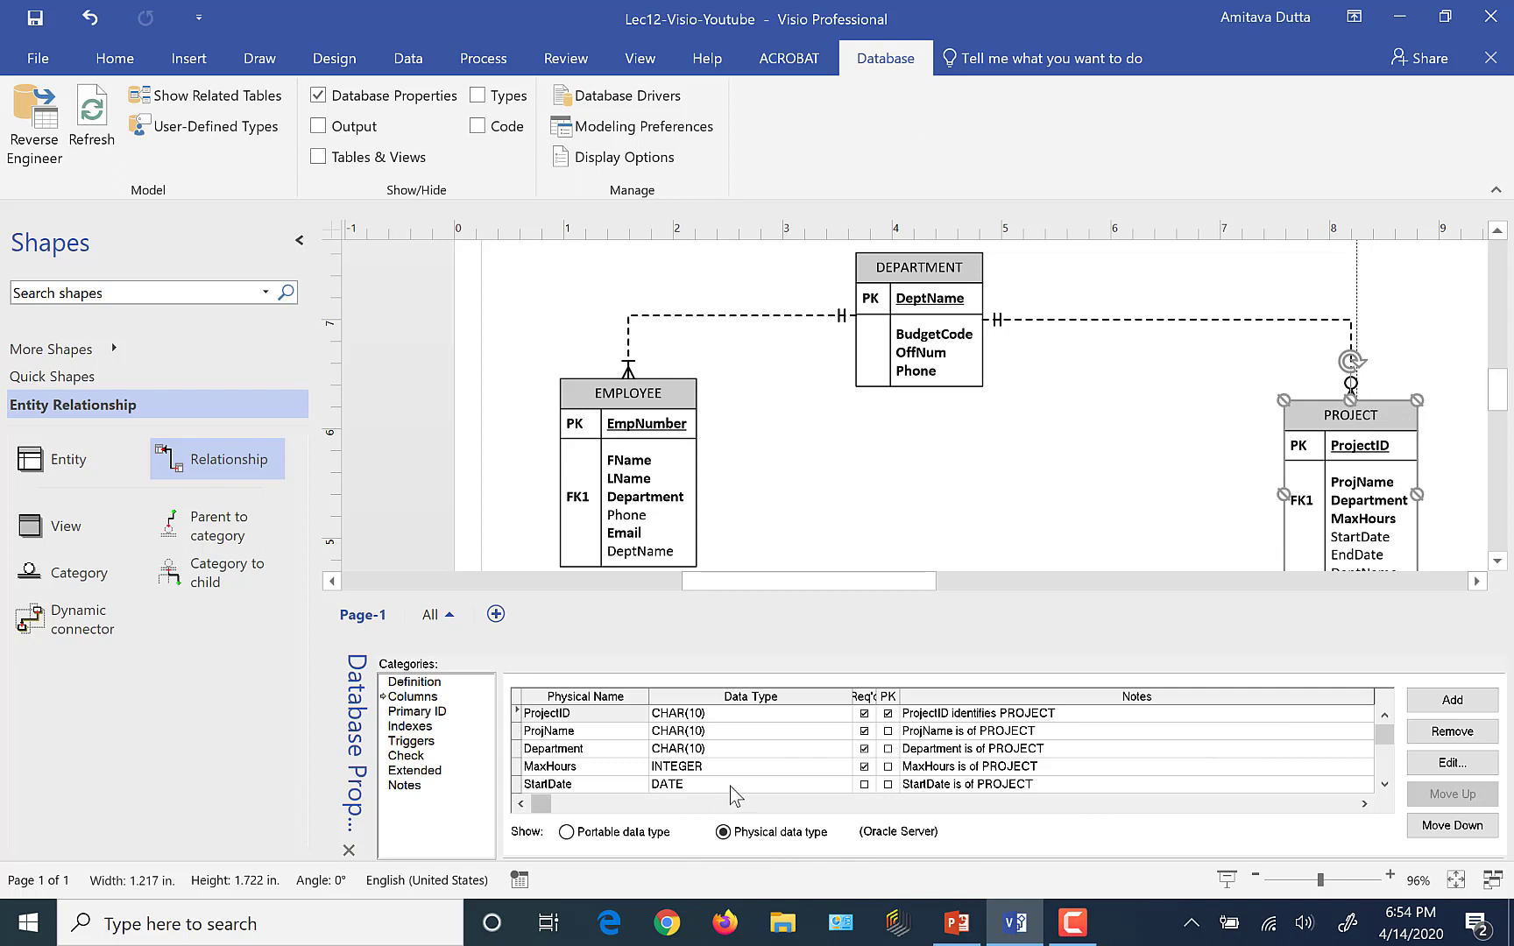
{"action": "scroll", "coordinate": [730, 787], "scroll_direction": "down", "scroll_amount": 1}
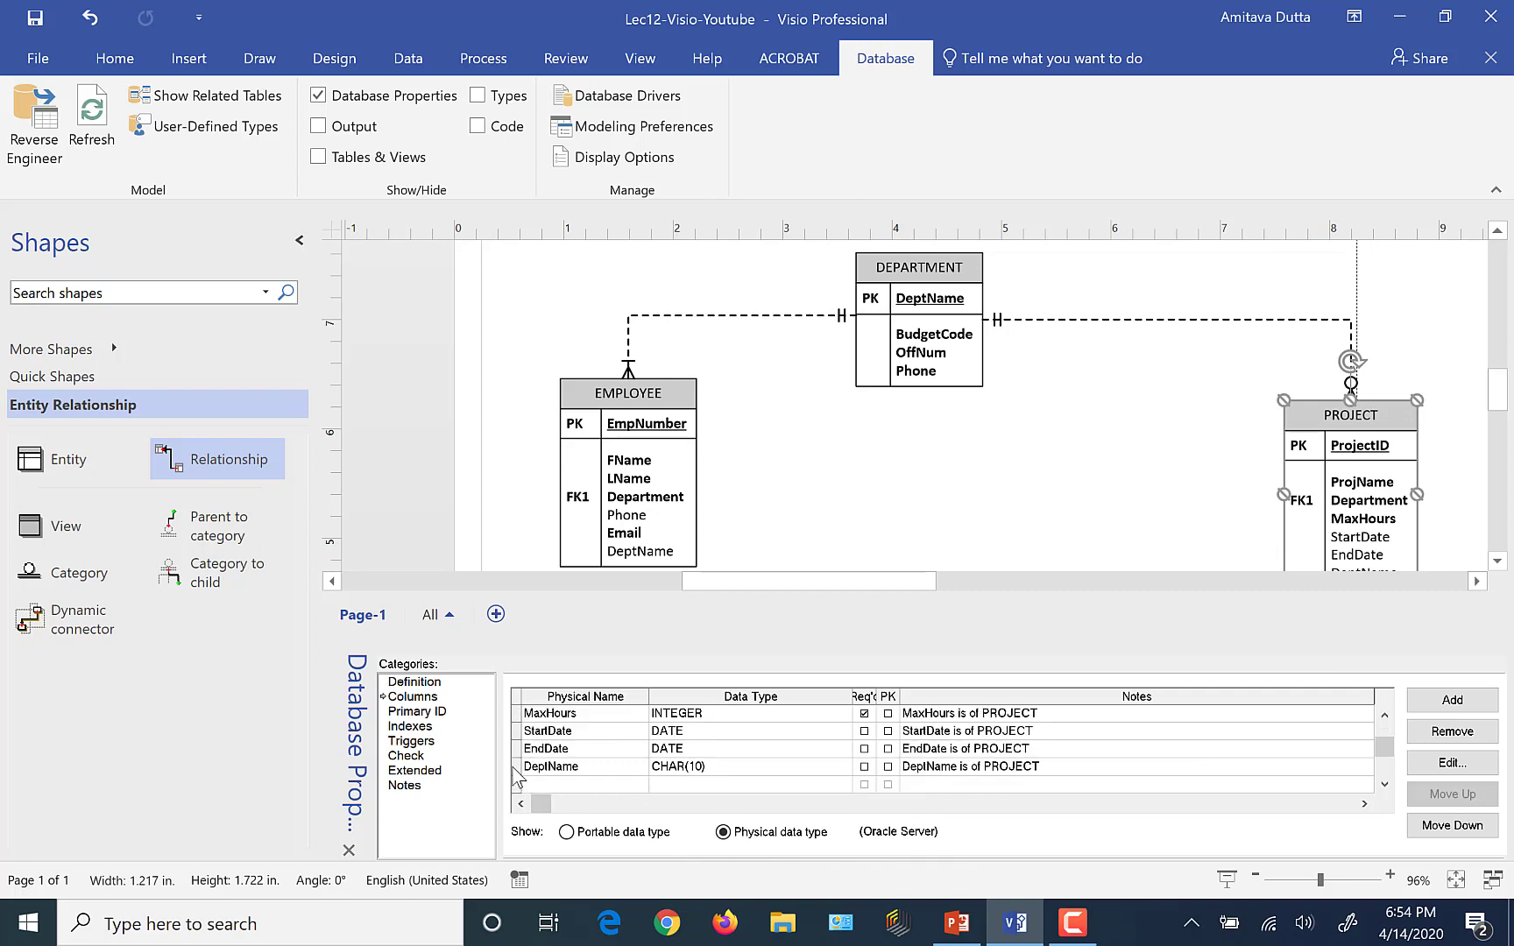
{"action": "left_click", "coordinate": [517, 768]}
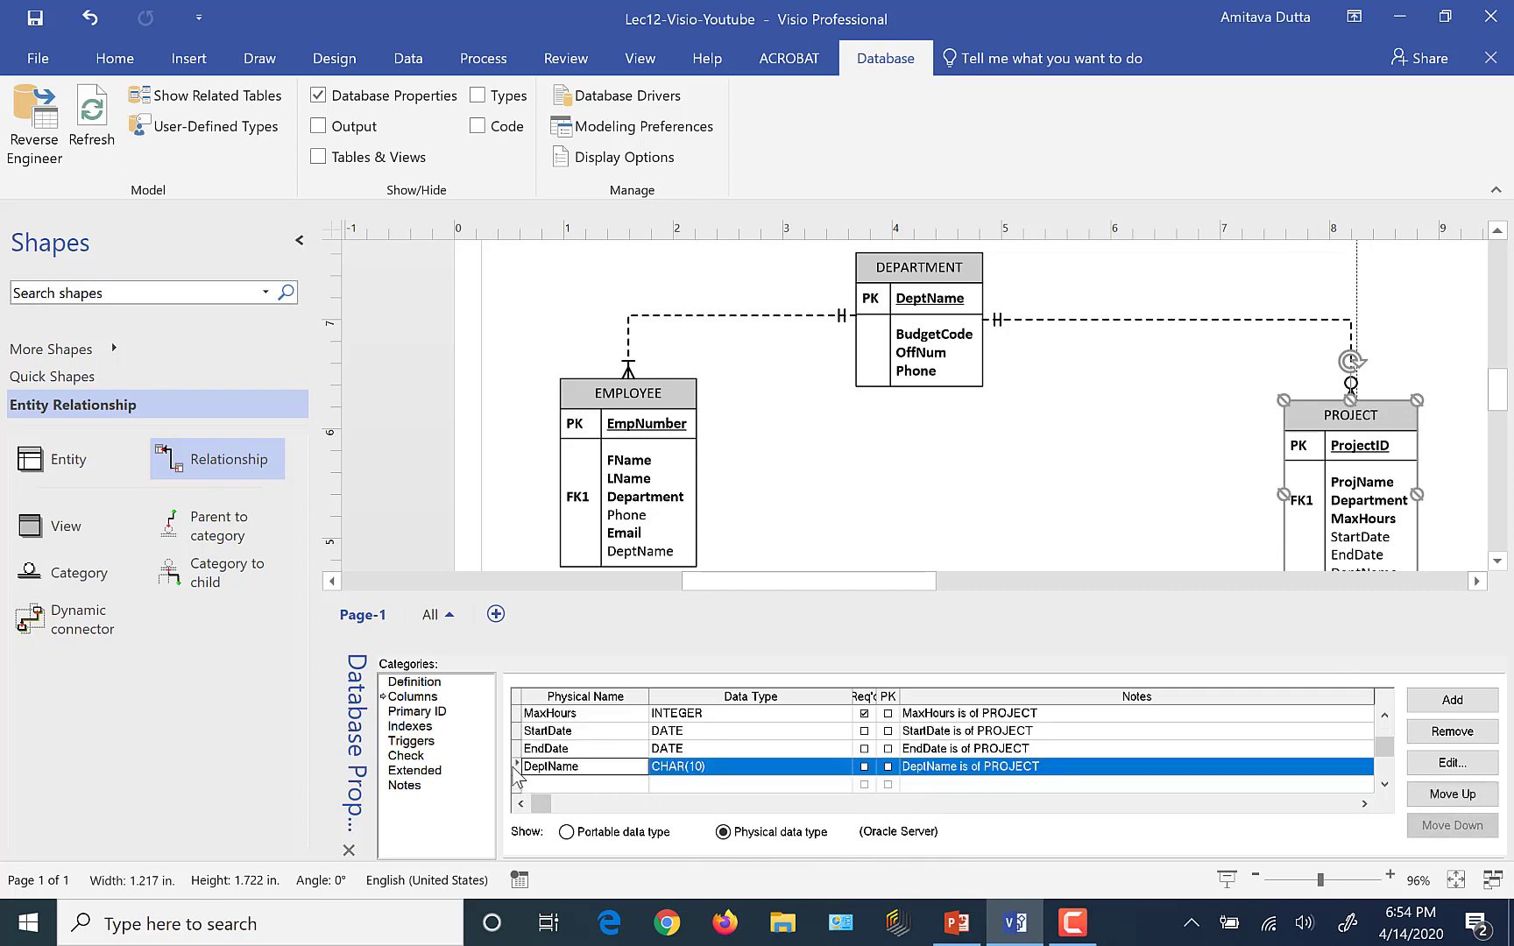
{"action": "left_click", "coordinate": [1452, 732]}
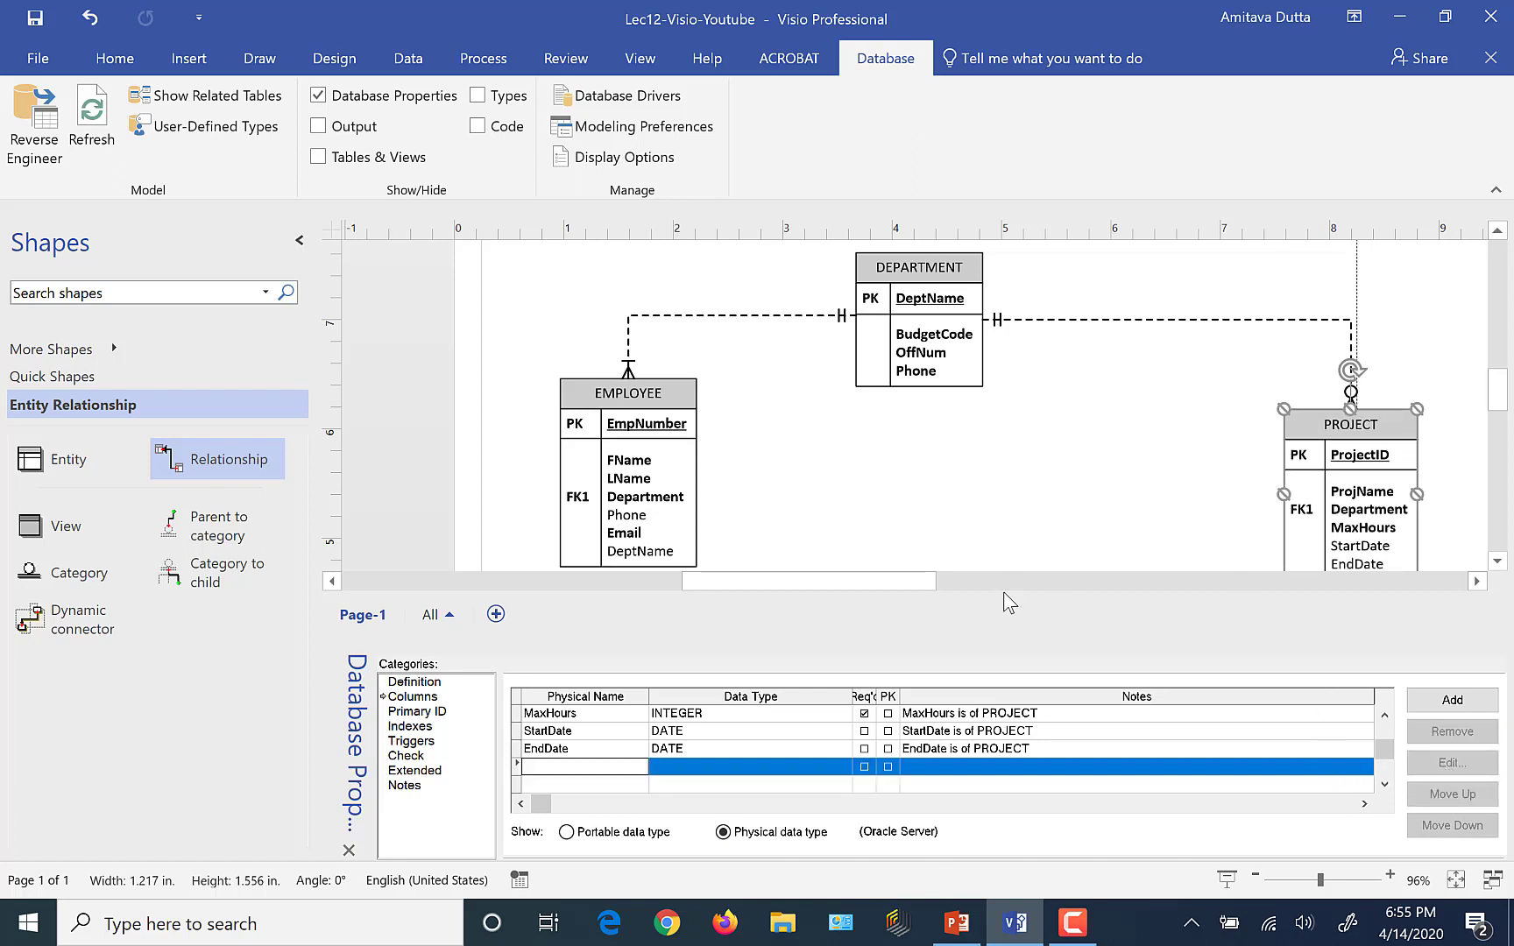
{"action": "left_click_drag", "start_coordinate": [997, 644], "coordinate": [999, 657]}
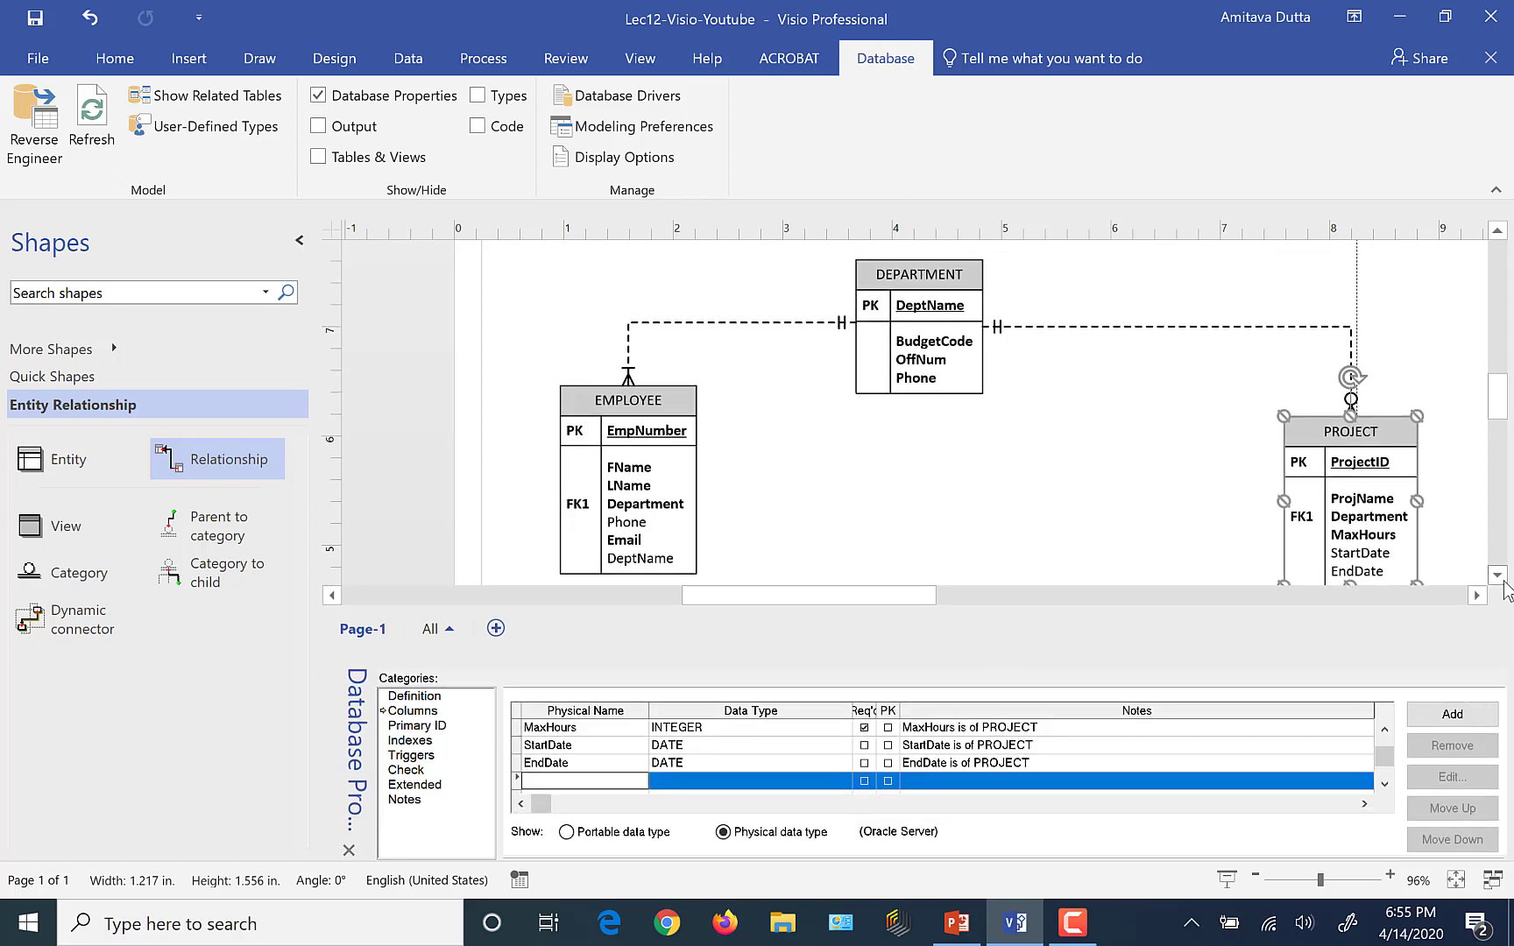
{"action": "left_click", "coordinate": [1497, 575]}
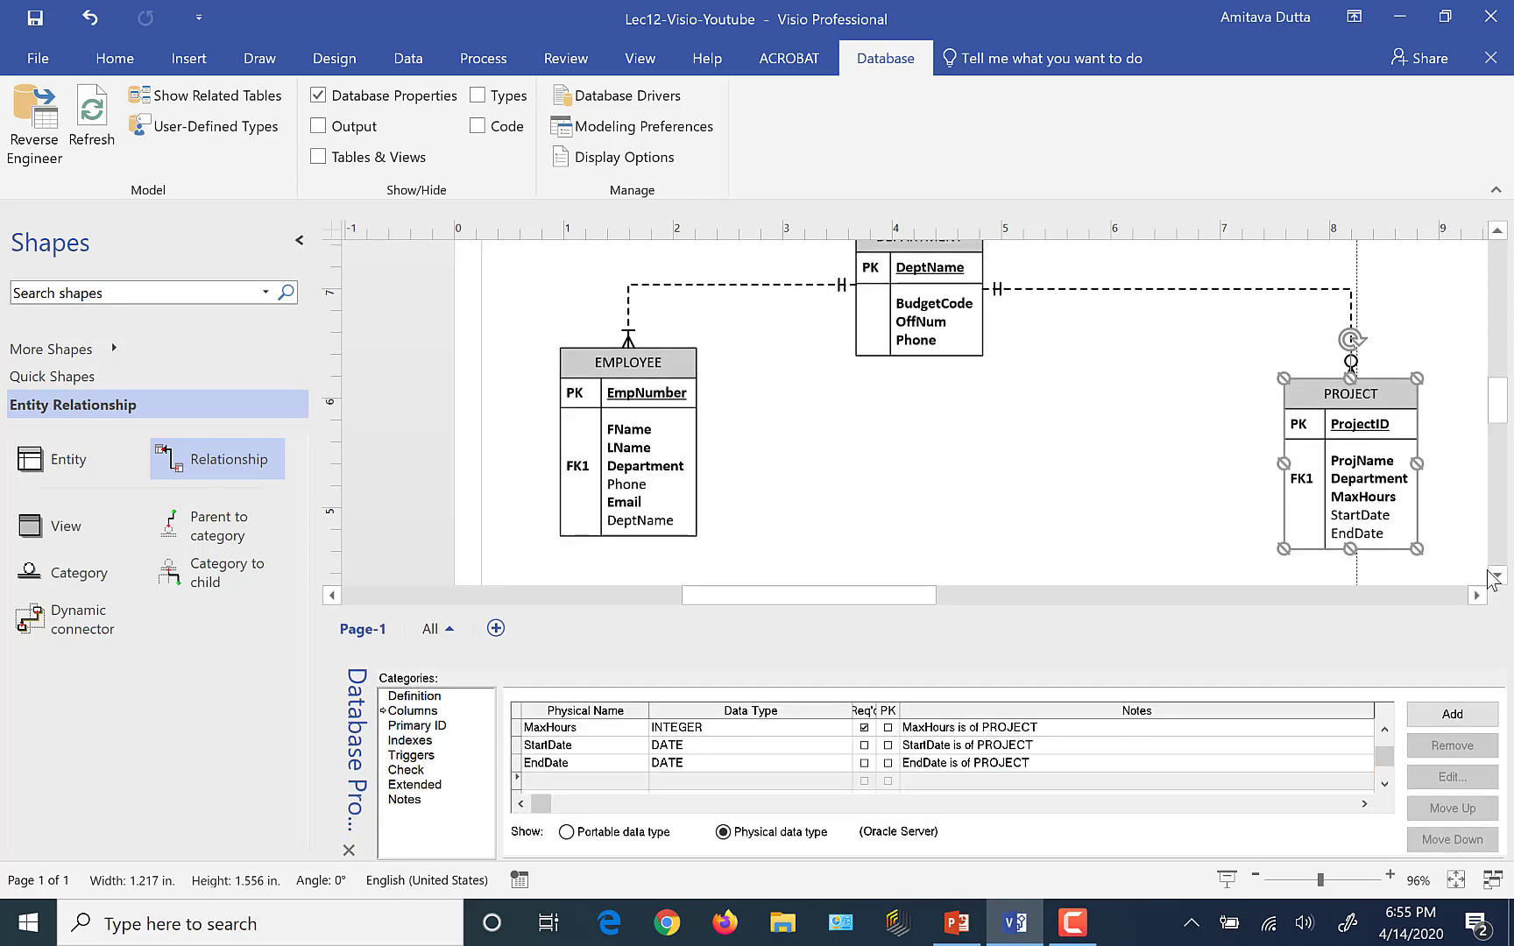
{"action": "left_click", "coordinate": [1256, 876]}
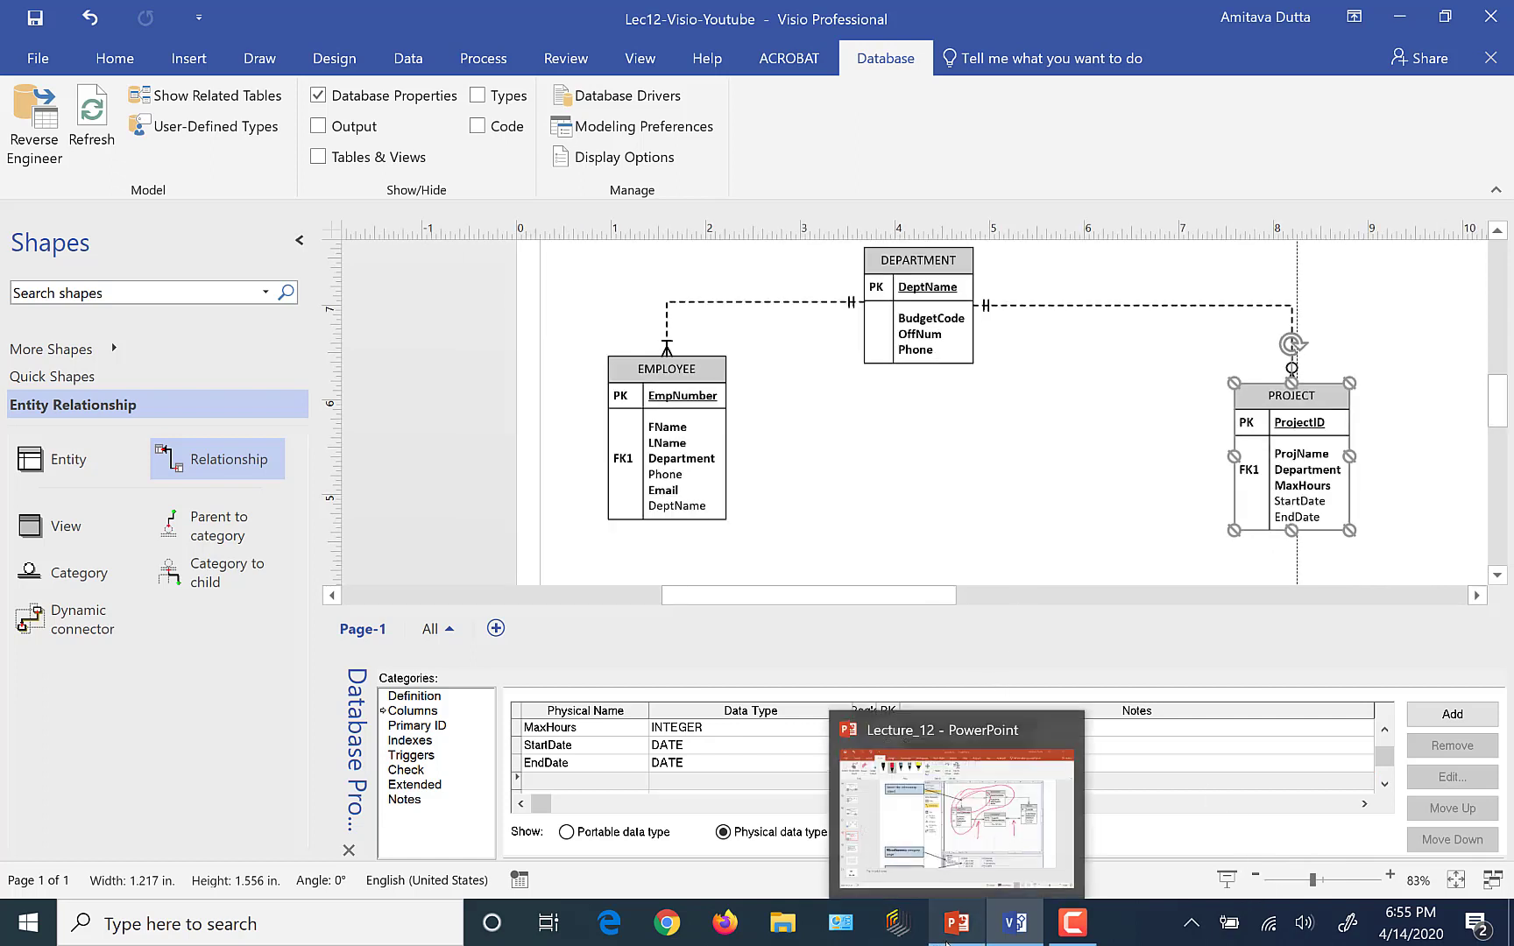
Step: Switch to PowerPoint and, in red ink, circle PROJECT and draw a curve from DepartmentName in DEPARTMENT toward PROJECT
{"action": "left_click", "coordinate": [944, 929]}
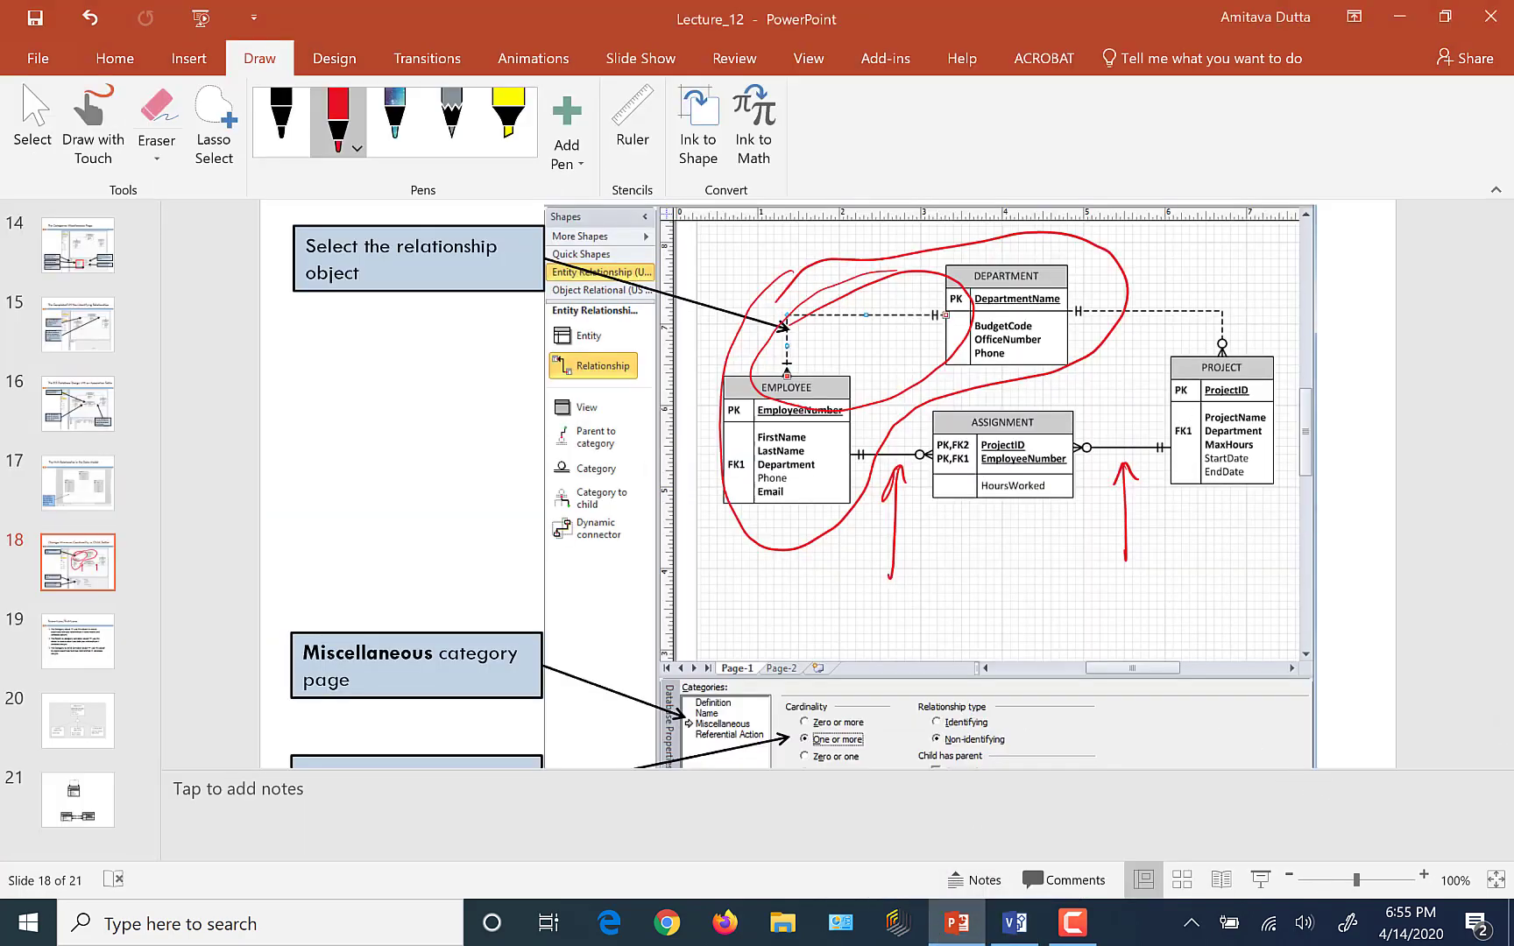
{"action": "mouse_move", "coordinate": [1249, 279]}
{"action": "left_mouse_down"}
{"action": "mouse_move", "coordinate": [1175, 454]}
{"action": "mouse_move", "coordinate": [1281, 298]}
{"action": "left_mouse_up"}
{"action": "mouse_move", "coordinate": [1062, 298]}
{"action": "left_mouse_down"}
{"action": "mouse_move", "coordinate": [1231, 296]}
{"action": "mouse_move", "coordinate": [1258, 331]}
{"action": "left_mouse_up"}
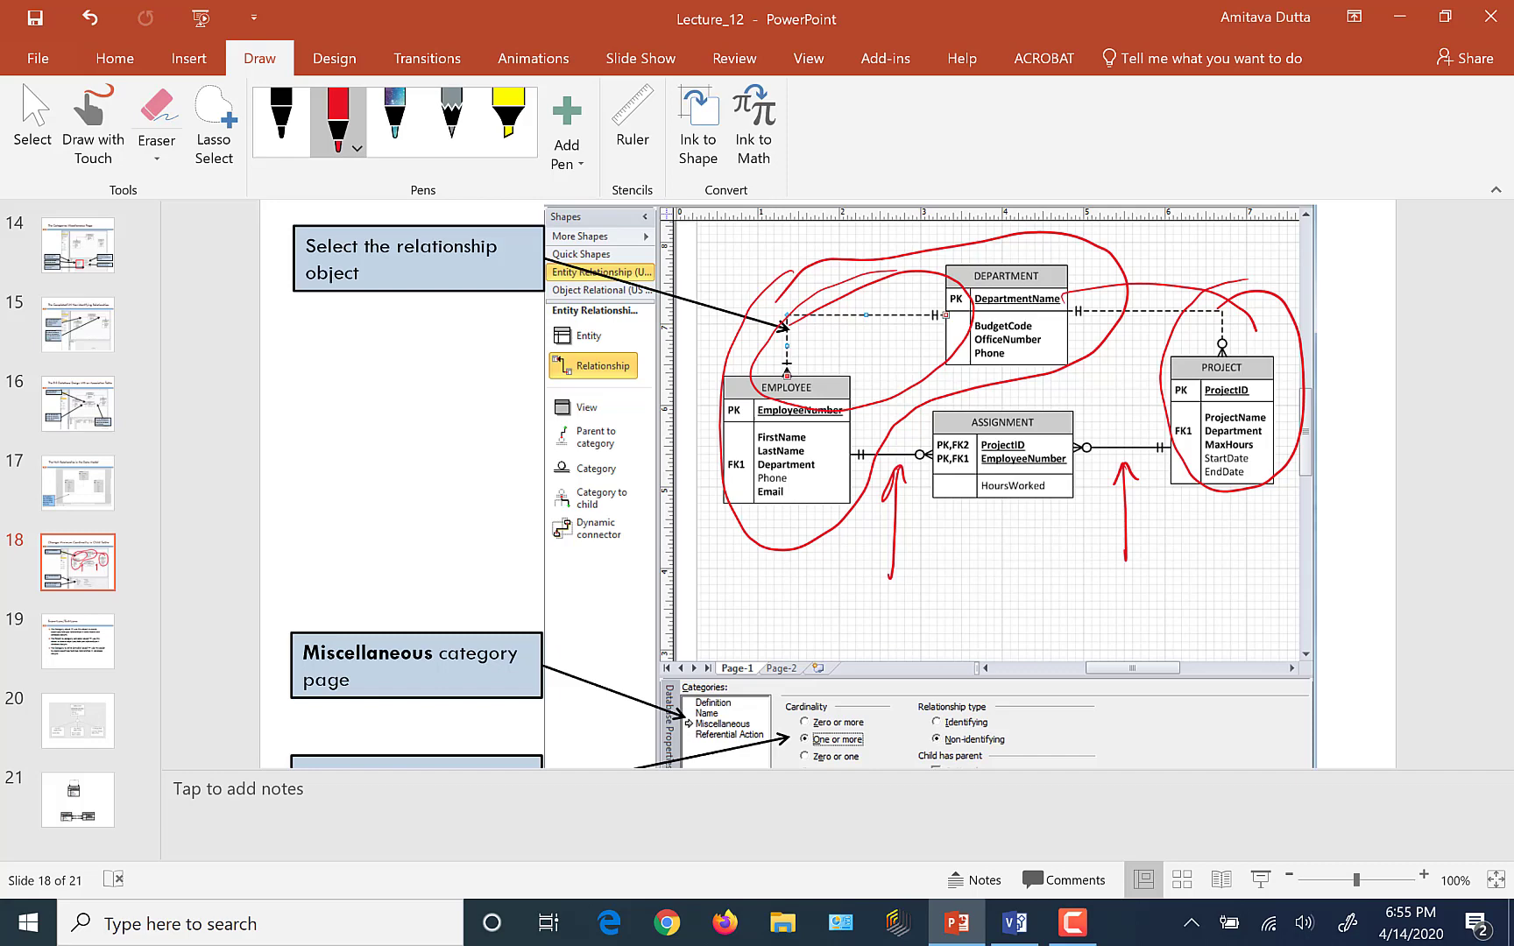
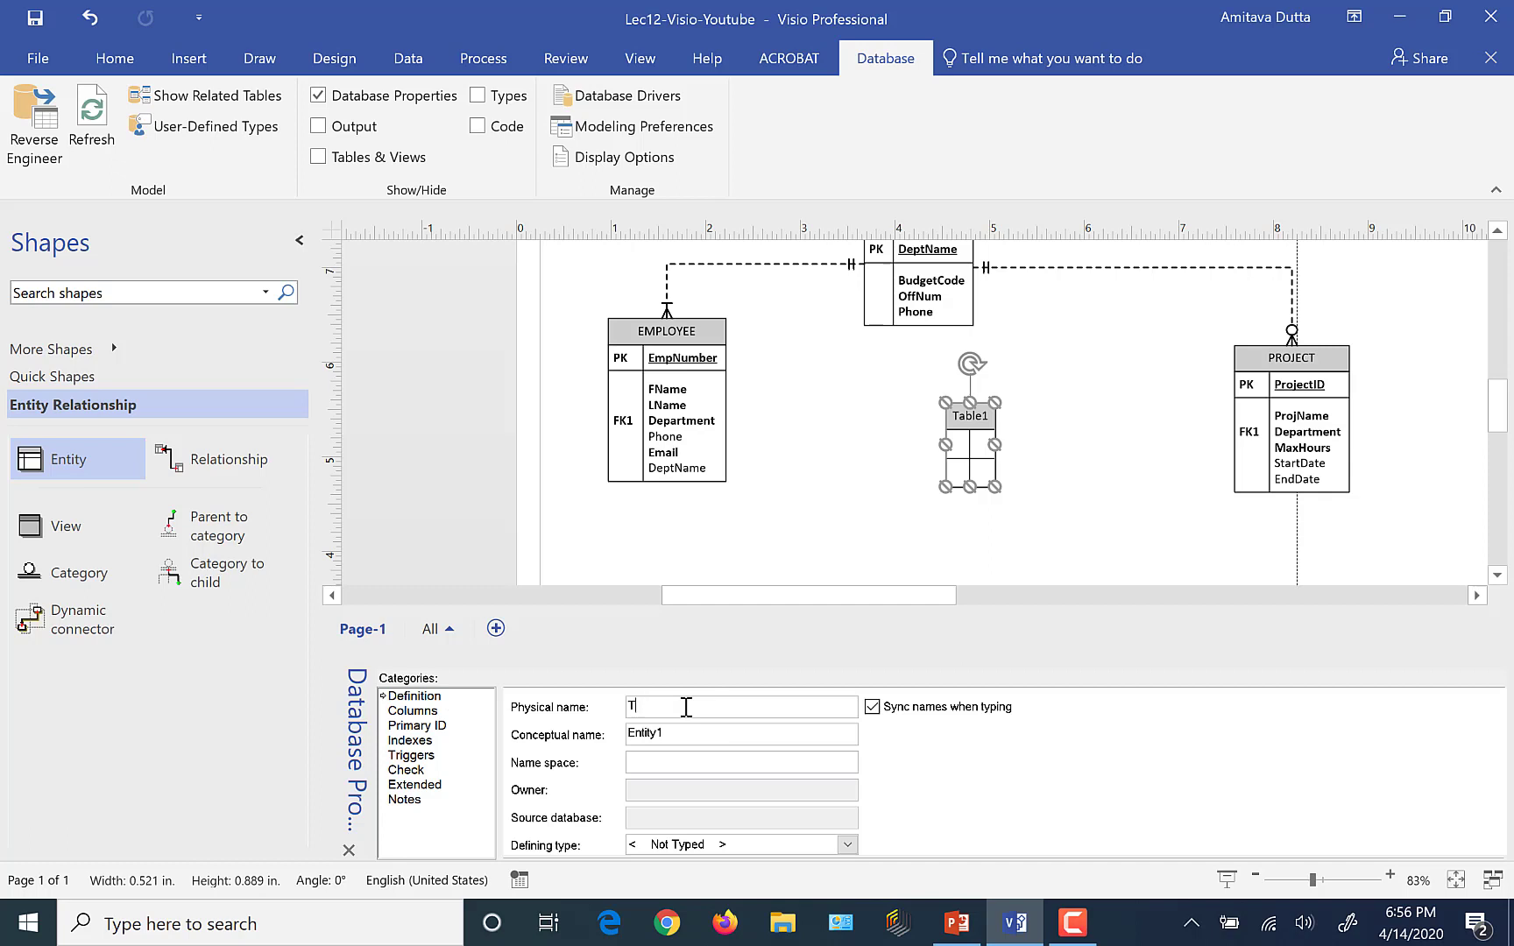
Step: Name the new entity ASSIGNMENT and open its column definitions
{"action": "type", "text": "ASSIGNMENT"}
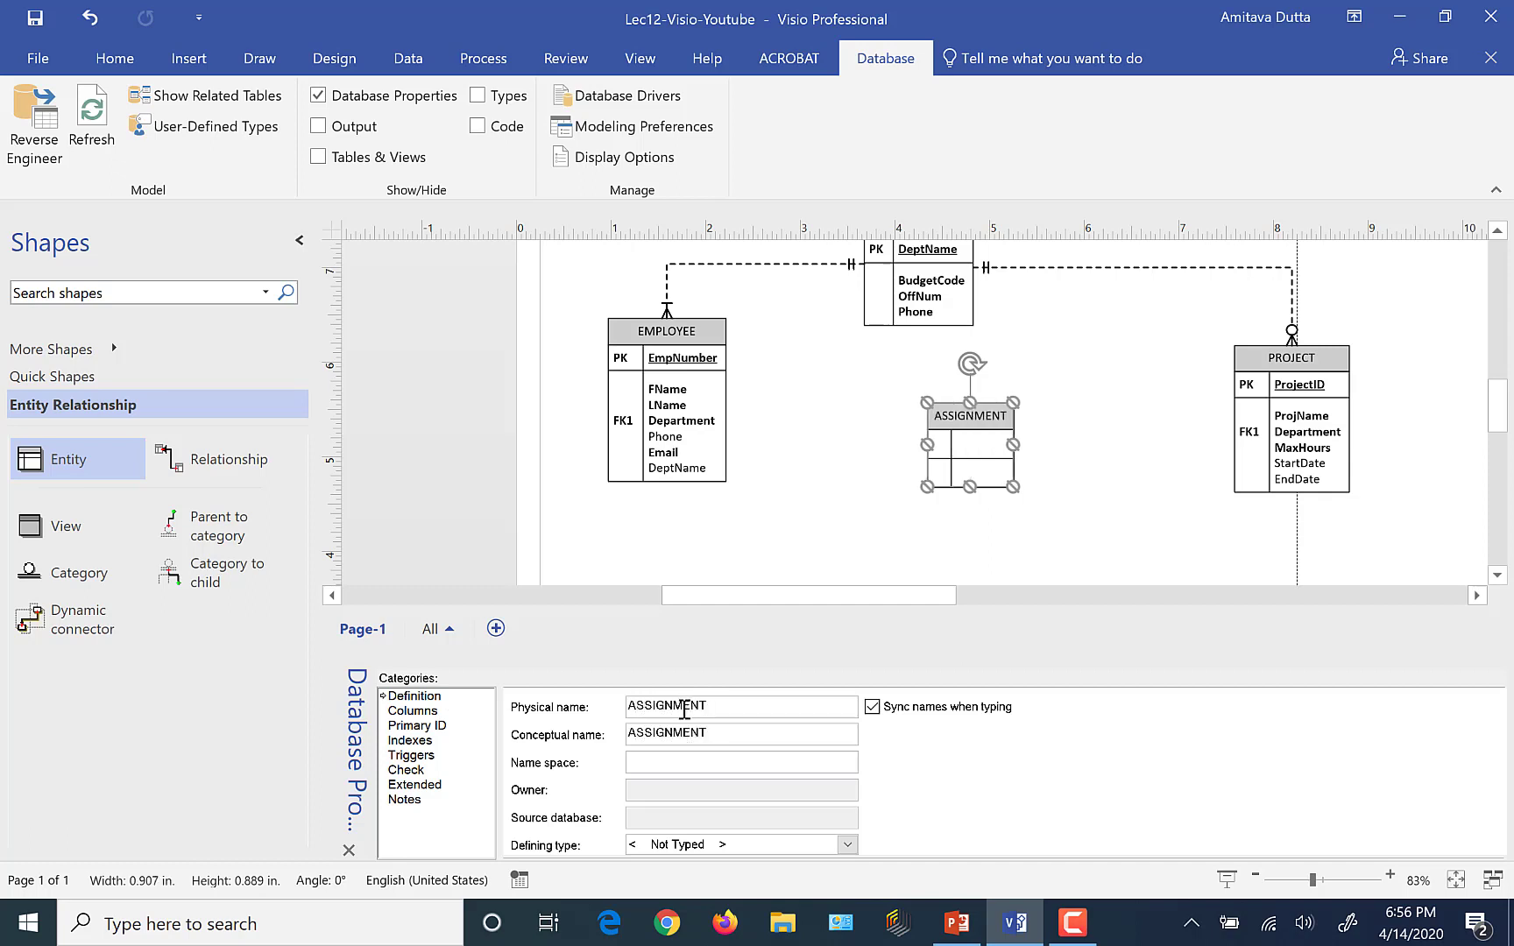
{"action": "left_click", "coordinate": [417, 713]}
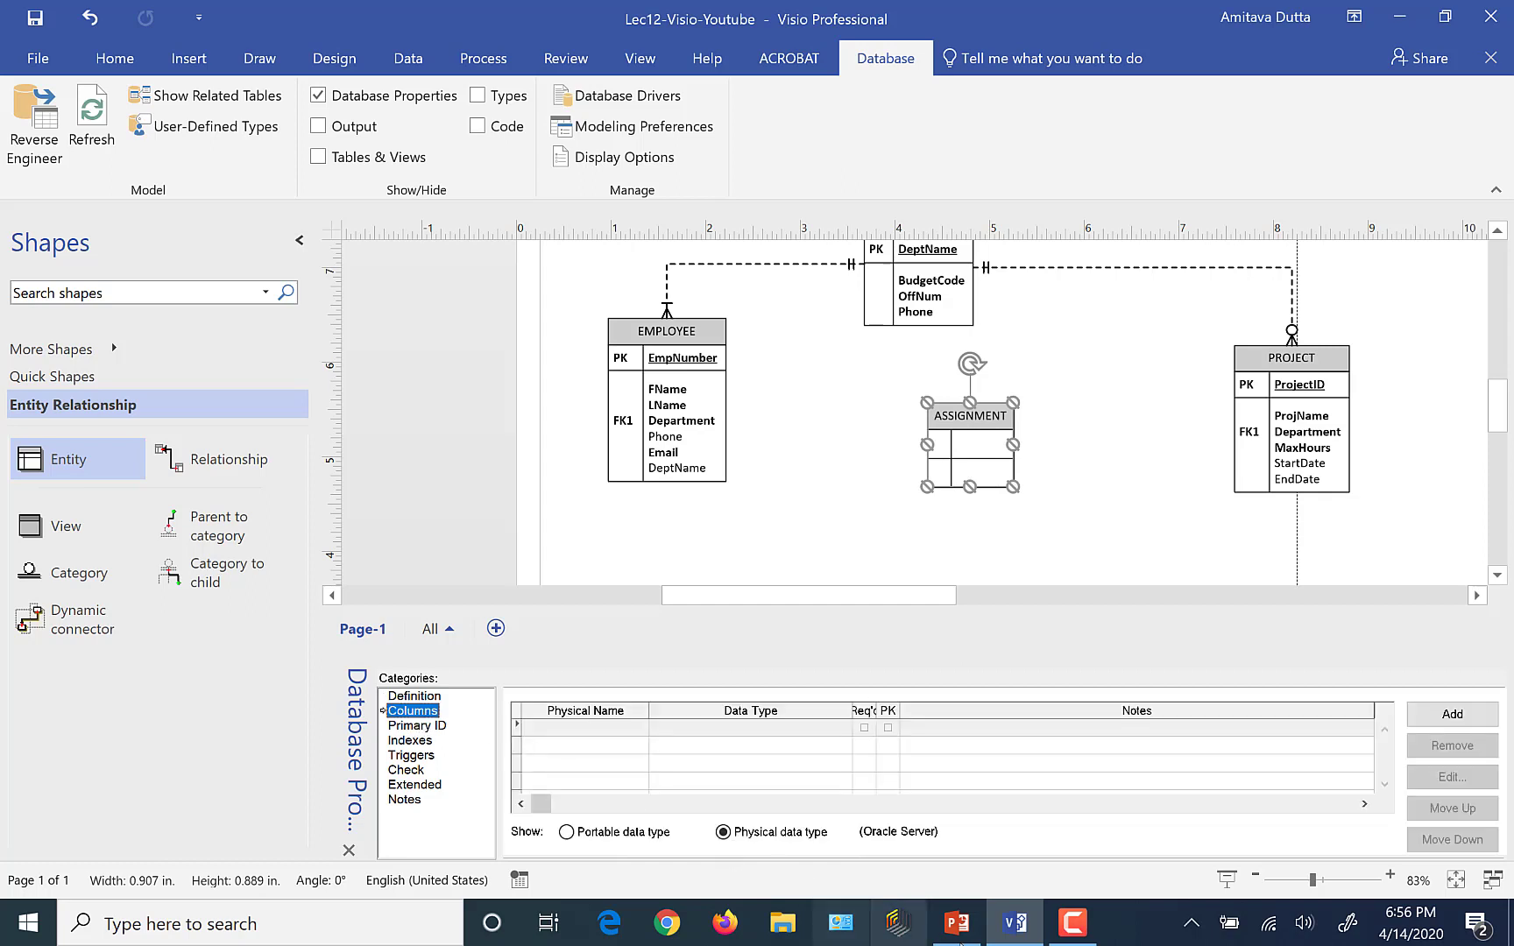
Step: Switch to PowerPoint and, in red ink, circle ASSIGNMENT's ProjectID and EmployeeNumber keys and mark ProjectID in PROJECT
{"action": "left_click", "coordinate": [975, 936]}
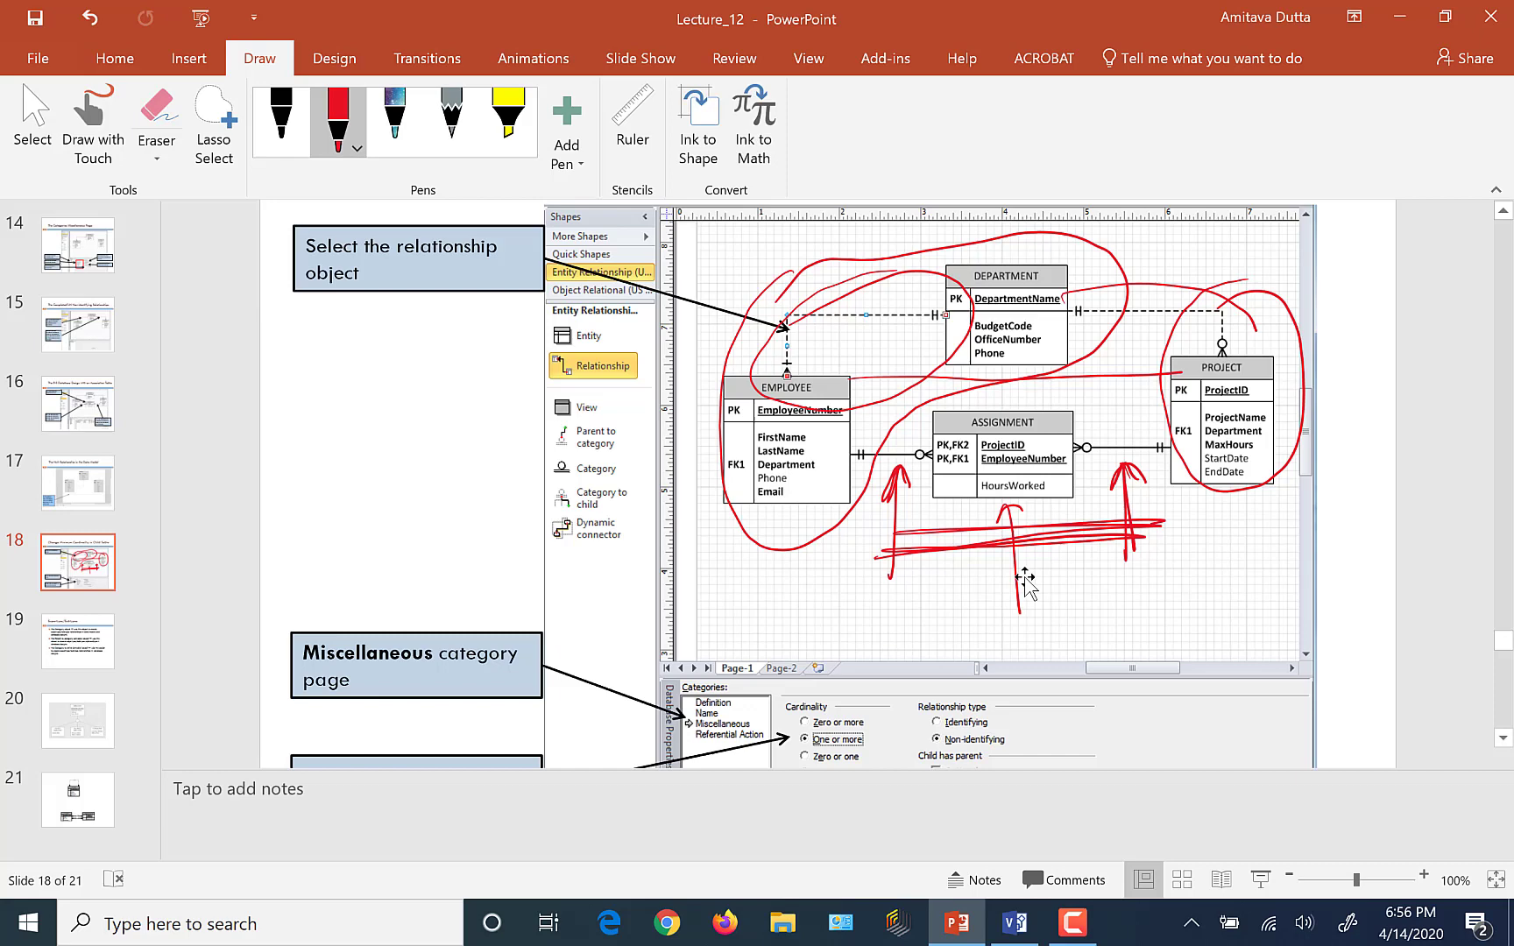
{"action": "mouse_move", "coordinate": [1043, 431]}
{"action": "left_mouse_down"}
{"action": "mouse_move", "coordinate": [963, 444]}
{"action": "mouse_move", "coordinate": [1045, 479]}
{"action": "mouse_move", "coordinate": [1010, 437]}
{"action": "left_mouse_up"}
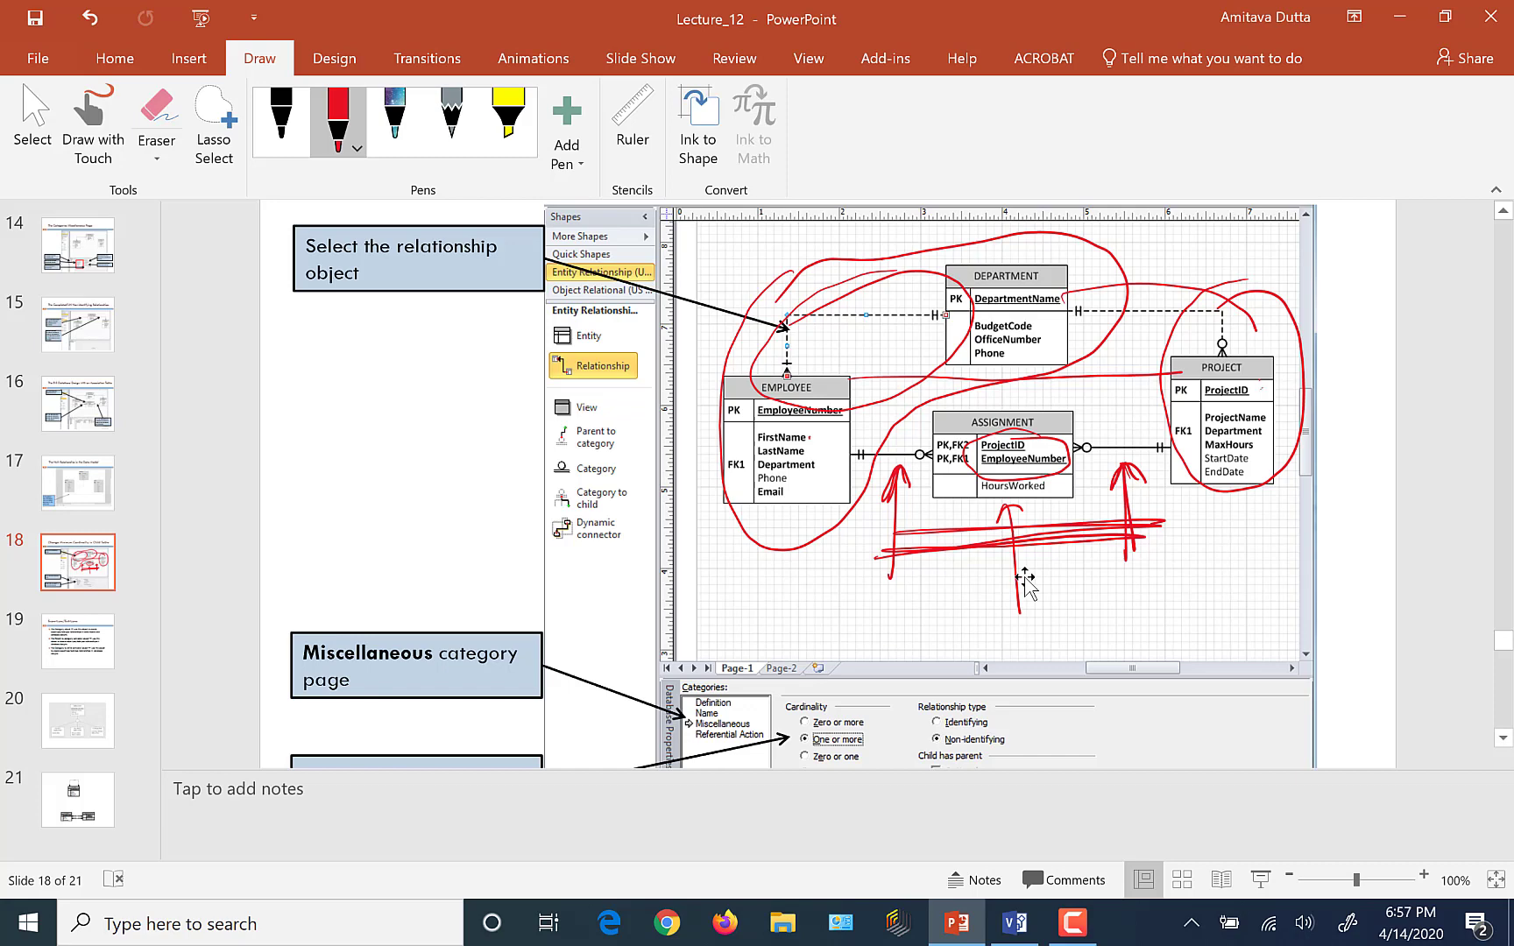
{"action": "left_click_drag", "start_coordinate": [1260, 391], "coordinate": [1271, 387]}
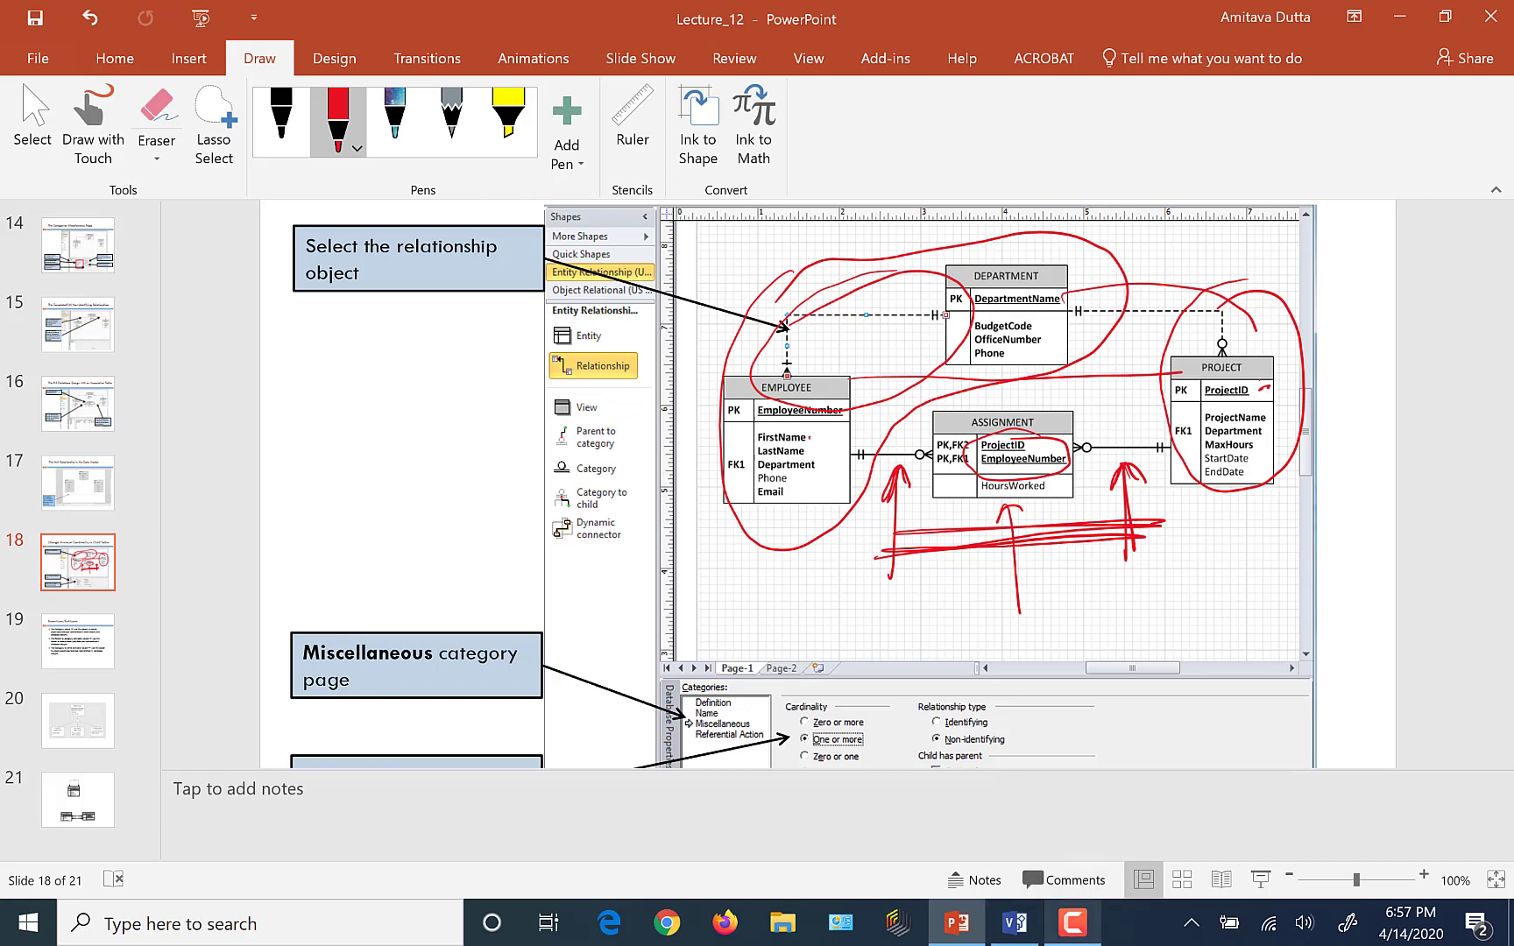
Step: Return to Visio and add a ProjID column to ASSIGNMENT as a required primary key
{"action": "left_click", "coordinate": [1000, 938]}
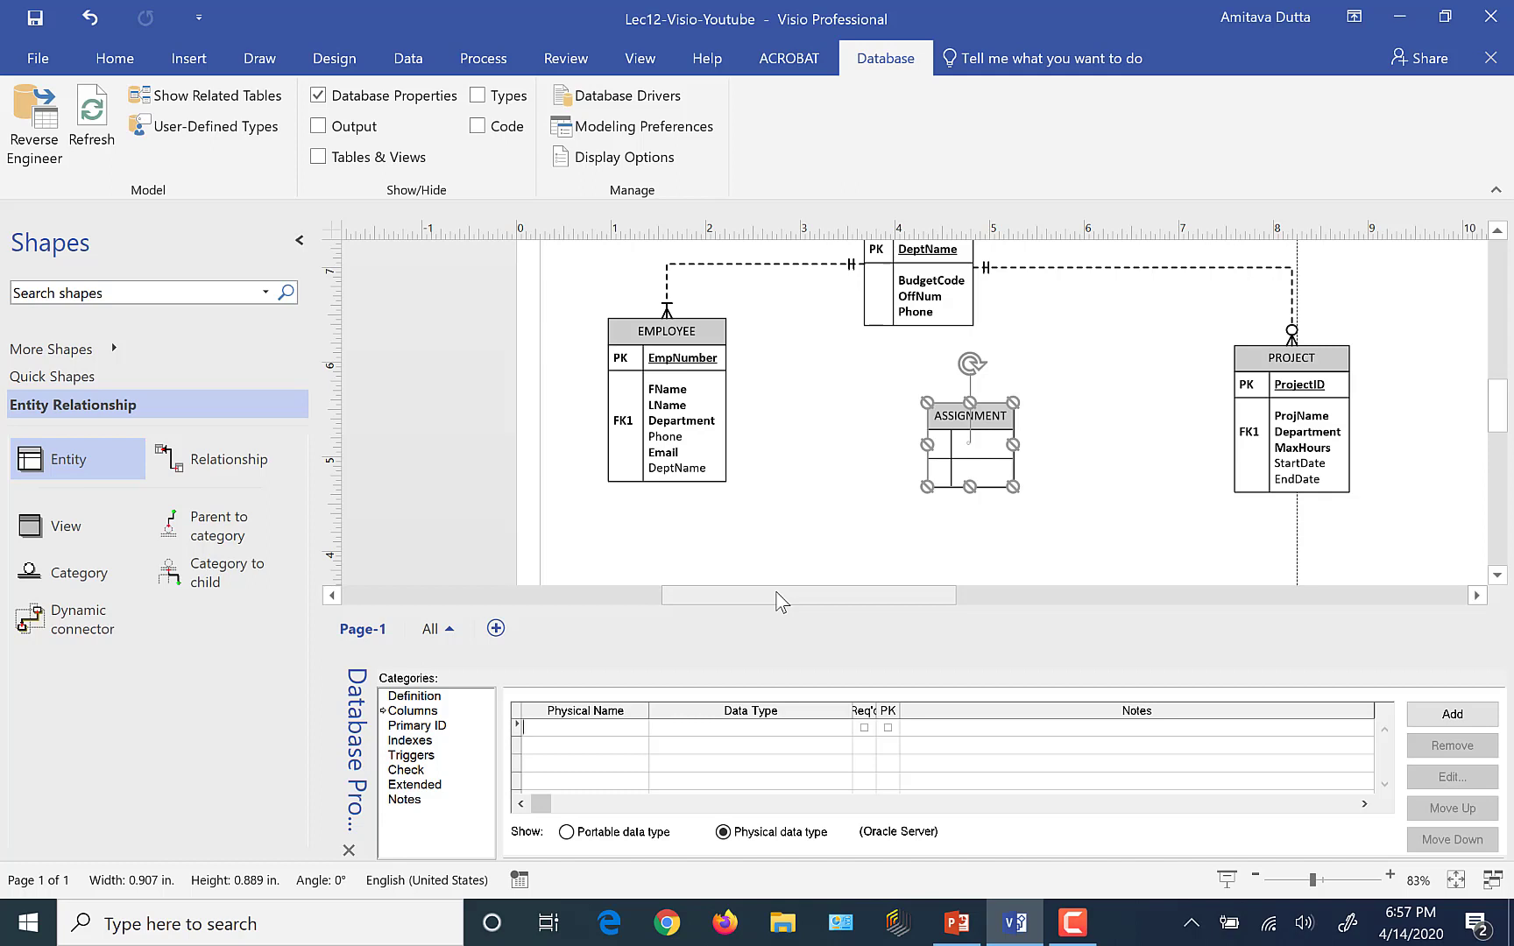
{"action": "type", "text": "pROJid"}
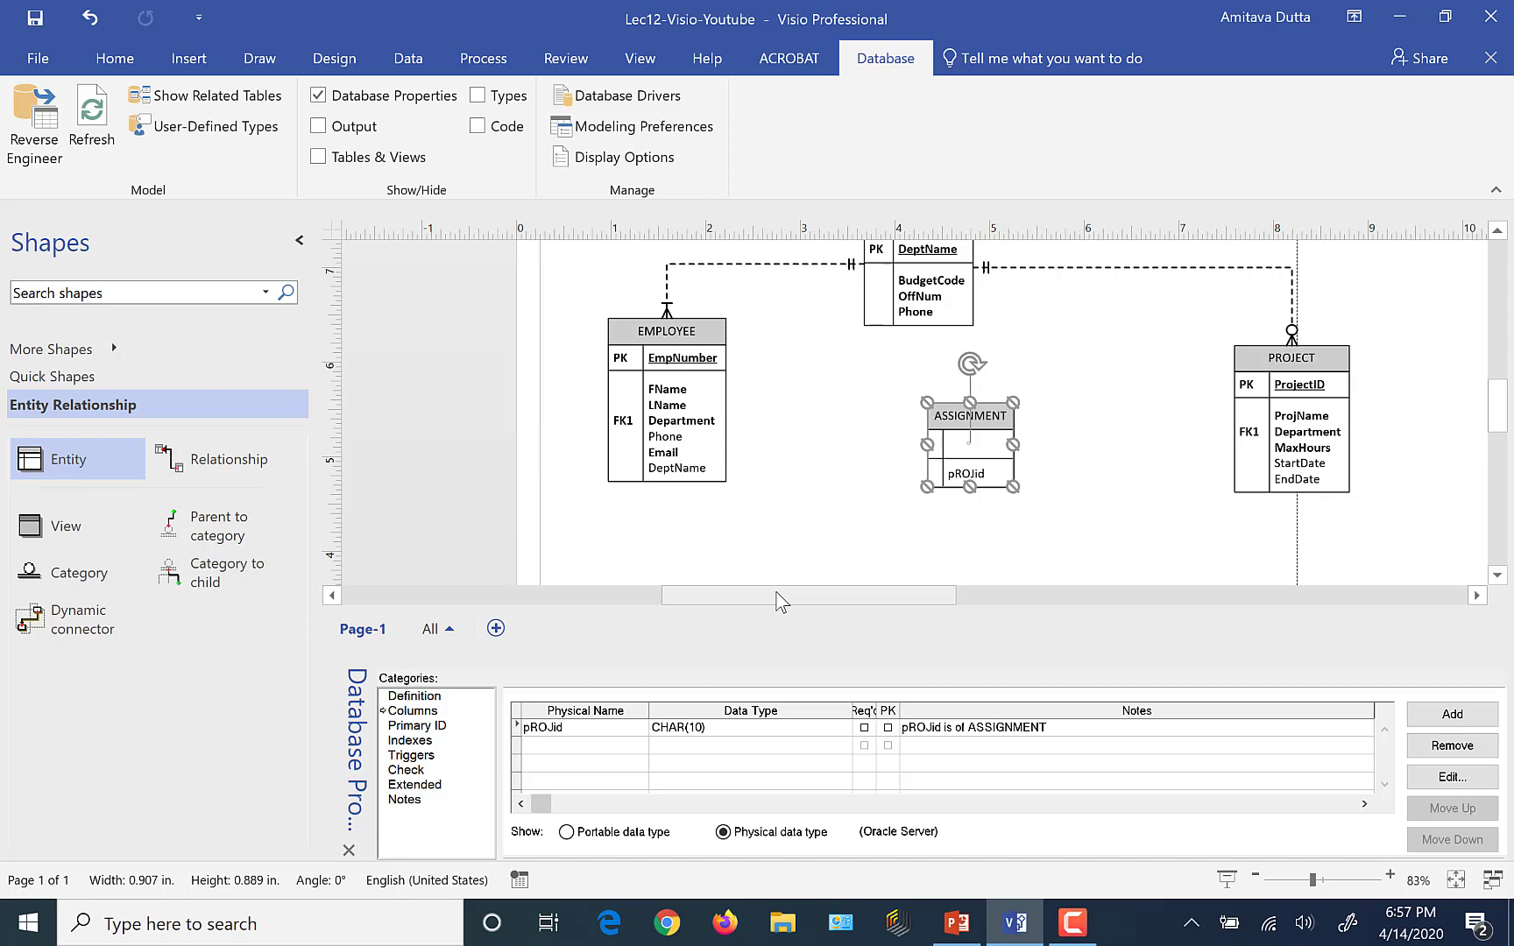
{"action": "key", "text": "BackSpace"}
{"action": "key", "text": "BackSpace"}
{"action": "key", "text": "BackSpace"}
{"action": "key", "text": "BackSpace"}
{"action": "key", "text": "BackSpace"}
{"action": "key", "text": "BackSpace"}
{"action": "type", "text": "ProjID"}
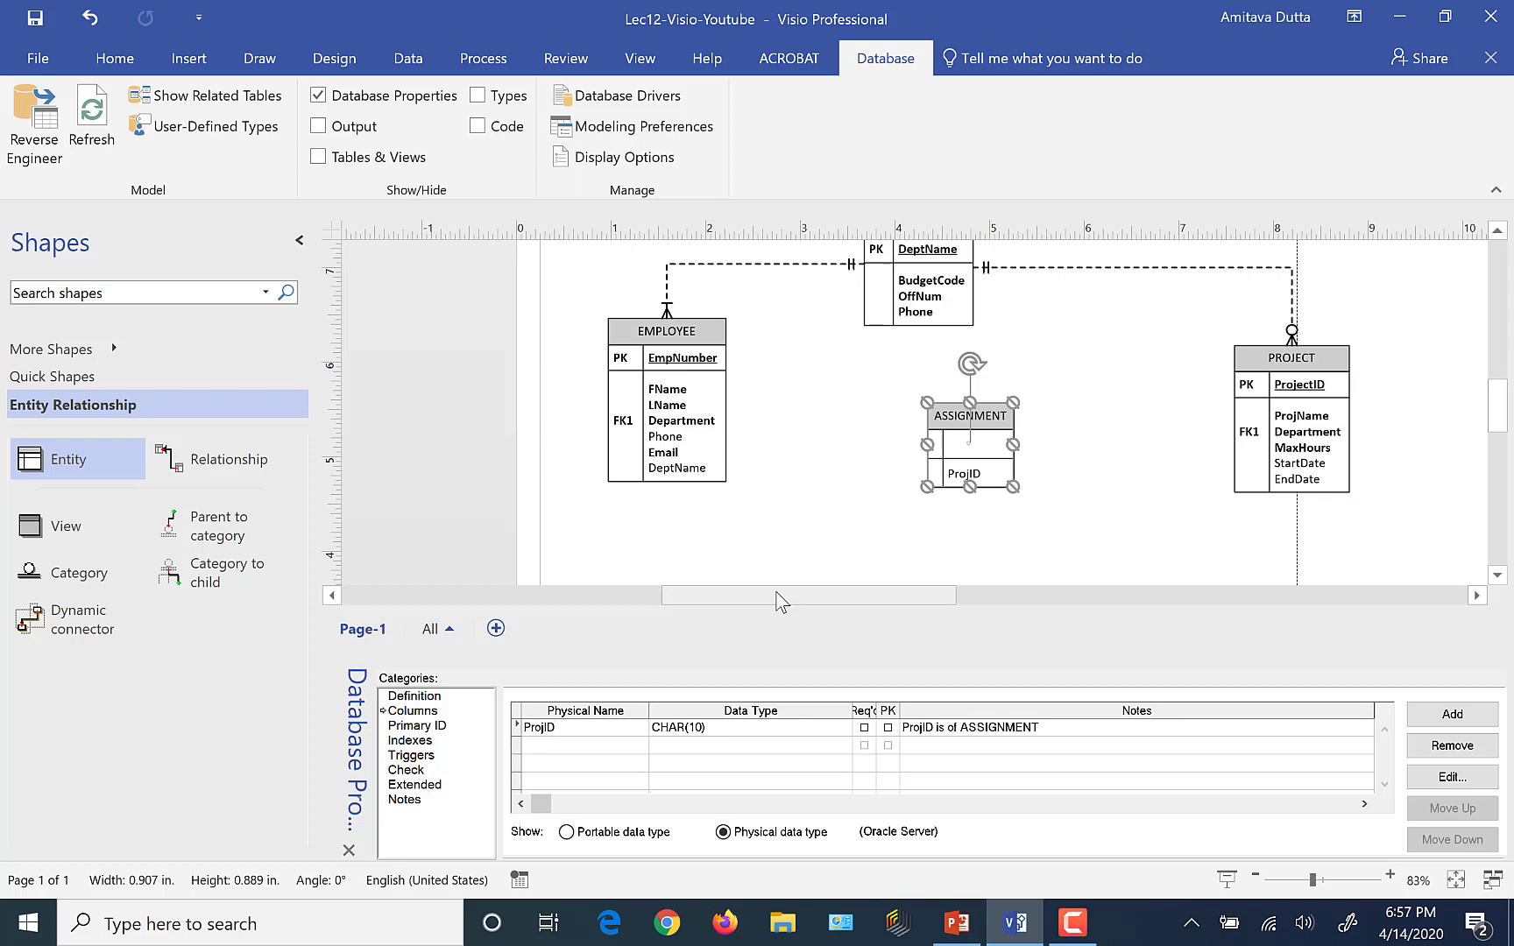
{"action": "left_click", "coordinate": [865, 729]}
{"action": "left_click", "coordinate": [888, 727]}
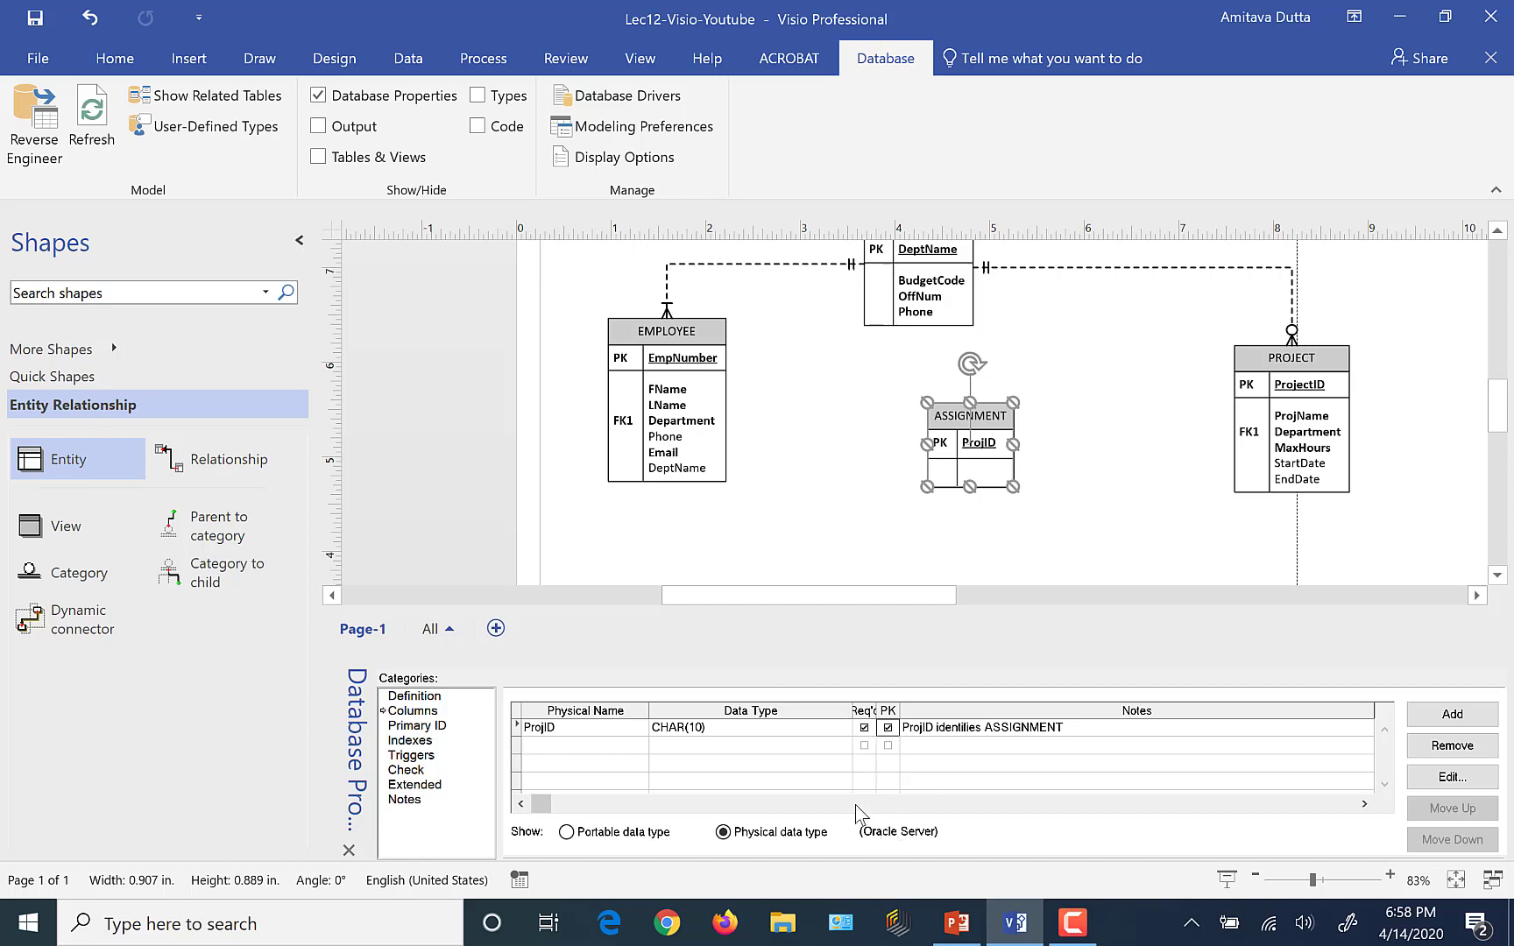
Step: Add an EmpNum column to ASSIGNMENT as a required part of the primary key
{"action": "left_click", "coordinate": [596, 745]}
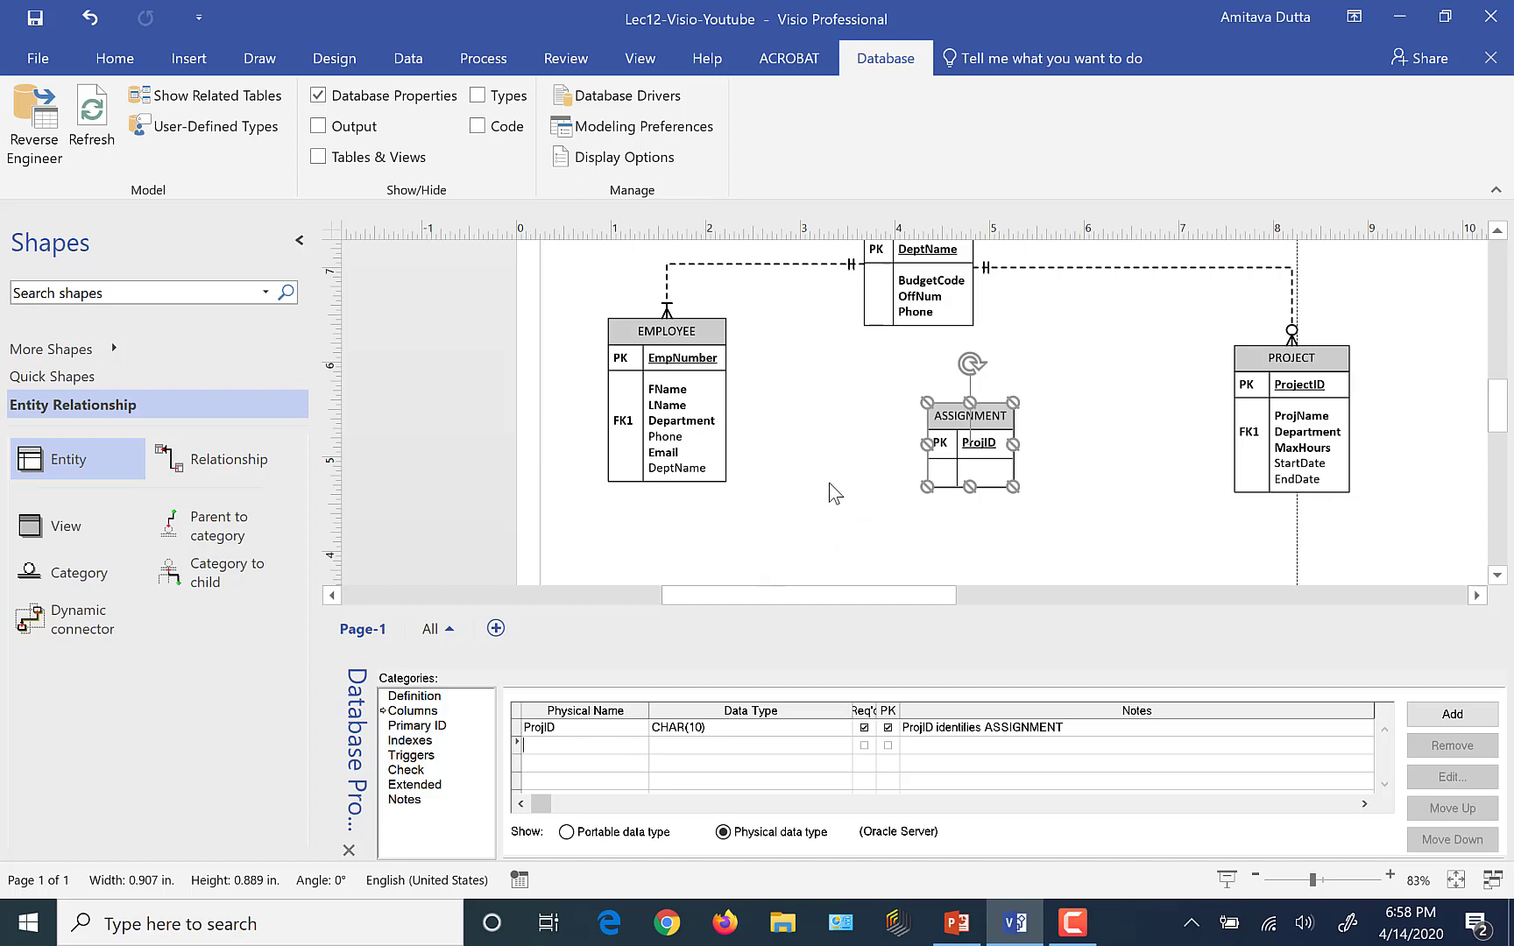
{"action": "type", "text": "EmpN"}
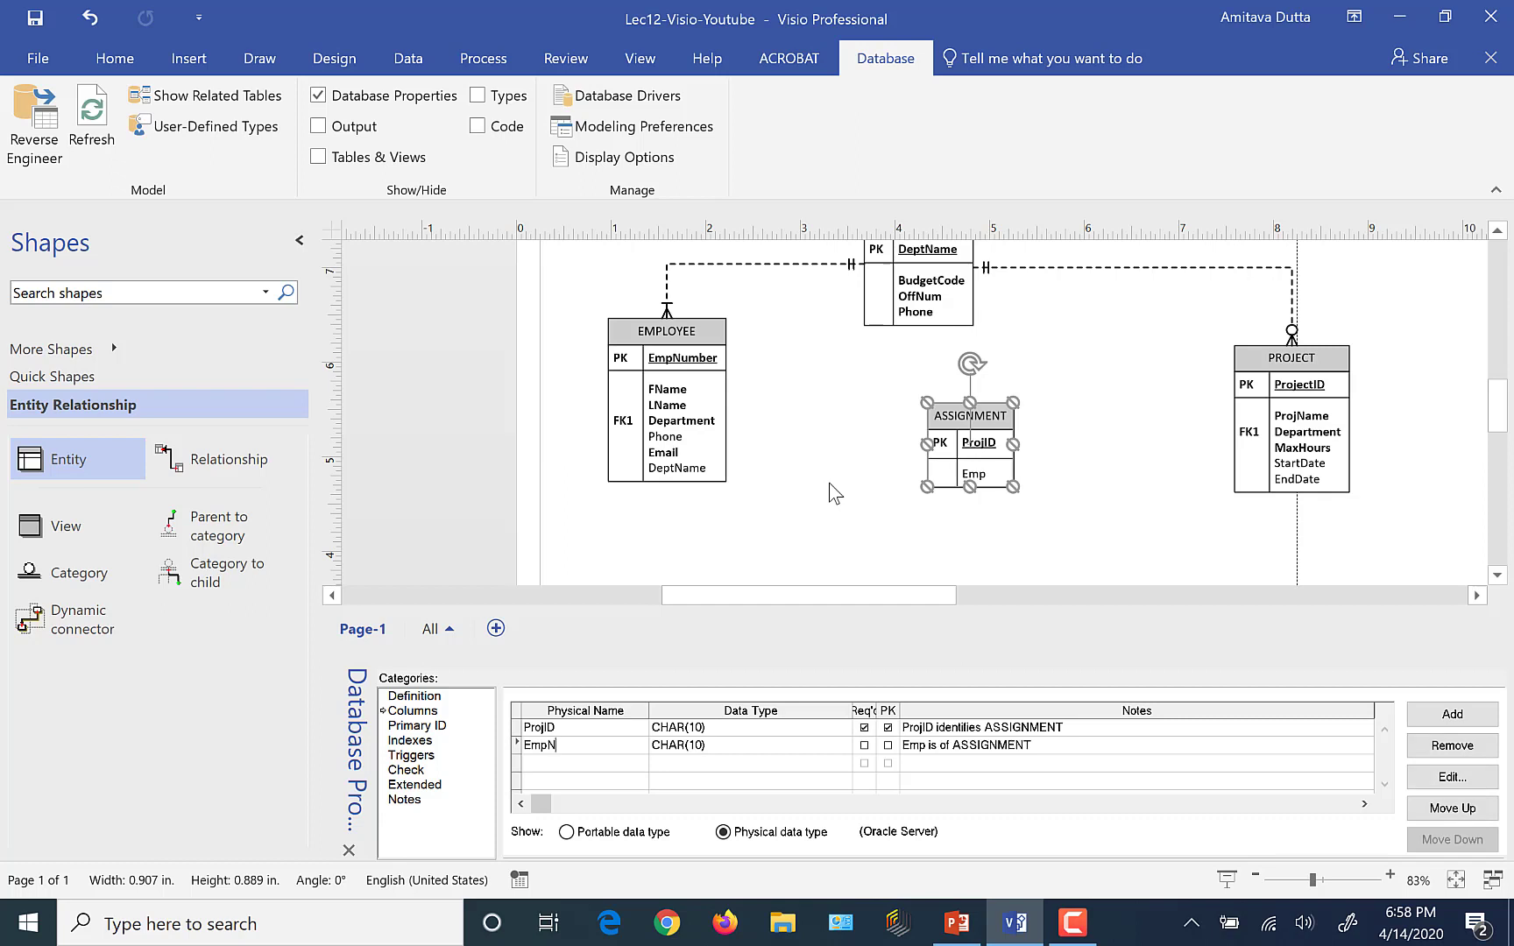
{"action": "type", "text": "um"}
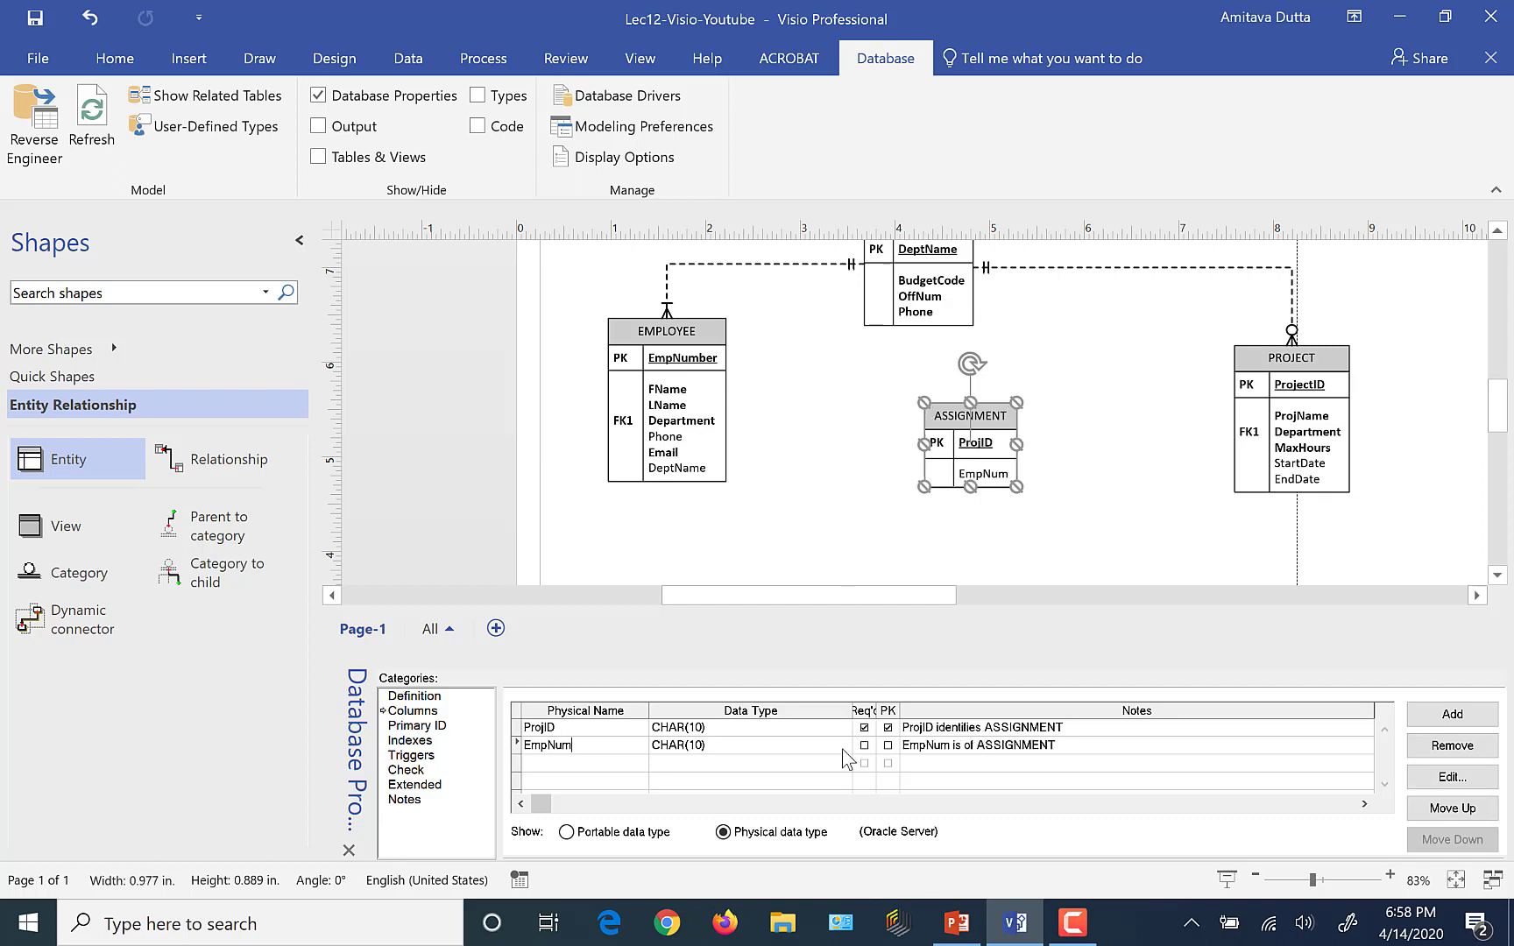
{"action": "left_click", "coordinate": [864, 745]}
{"action": "left_click", "coordinate": [888, 746]}
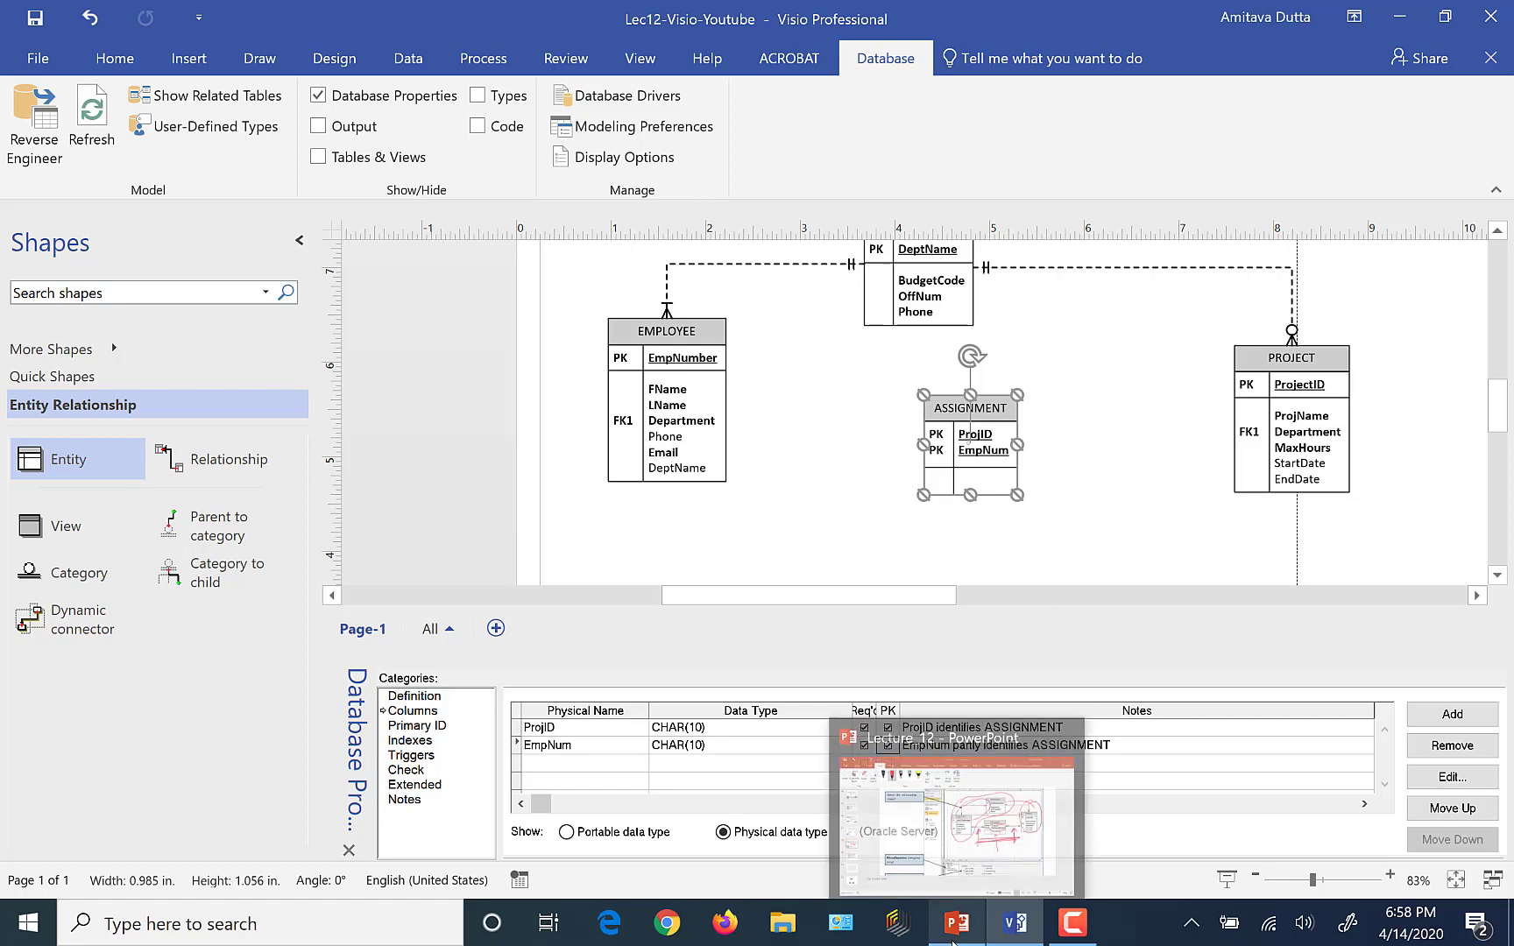
Step: Check the reference diagram in PowerPoint, and add an HrsWrkd column with data type INTEGER to ASSIGNMENT in Visio
{"action": "left_click", "coordinate": [954, 943]}
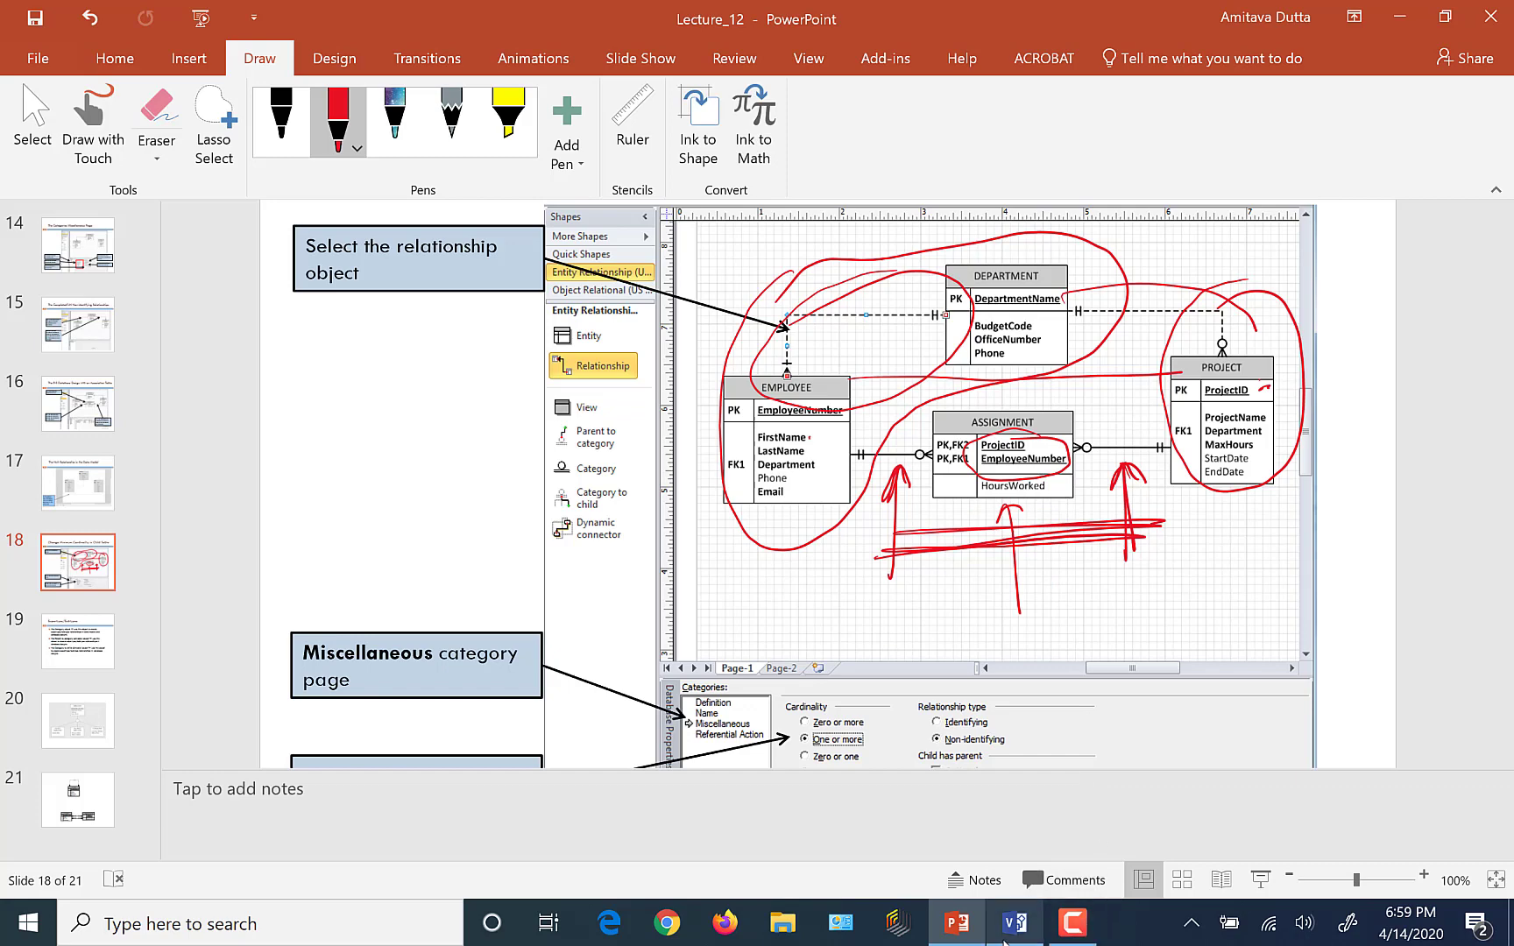
{"action": "left_click", "coordinate": [1015, 922]}
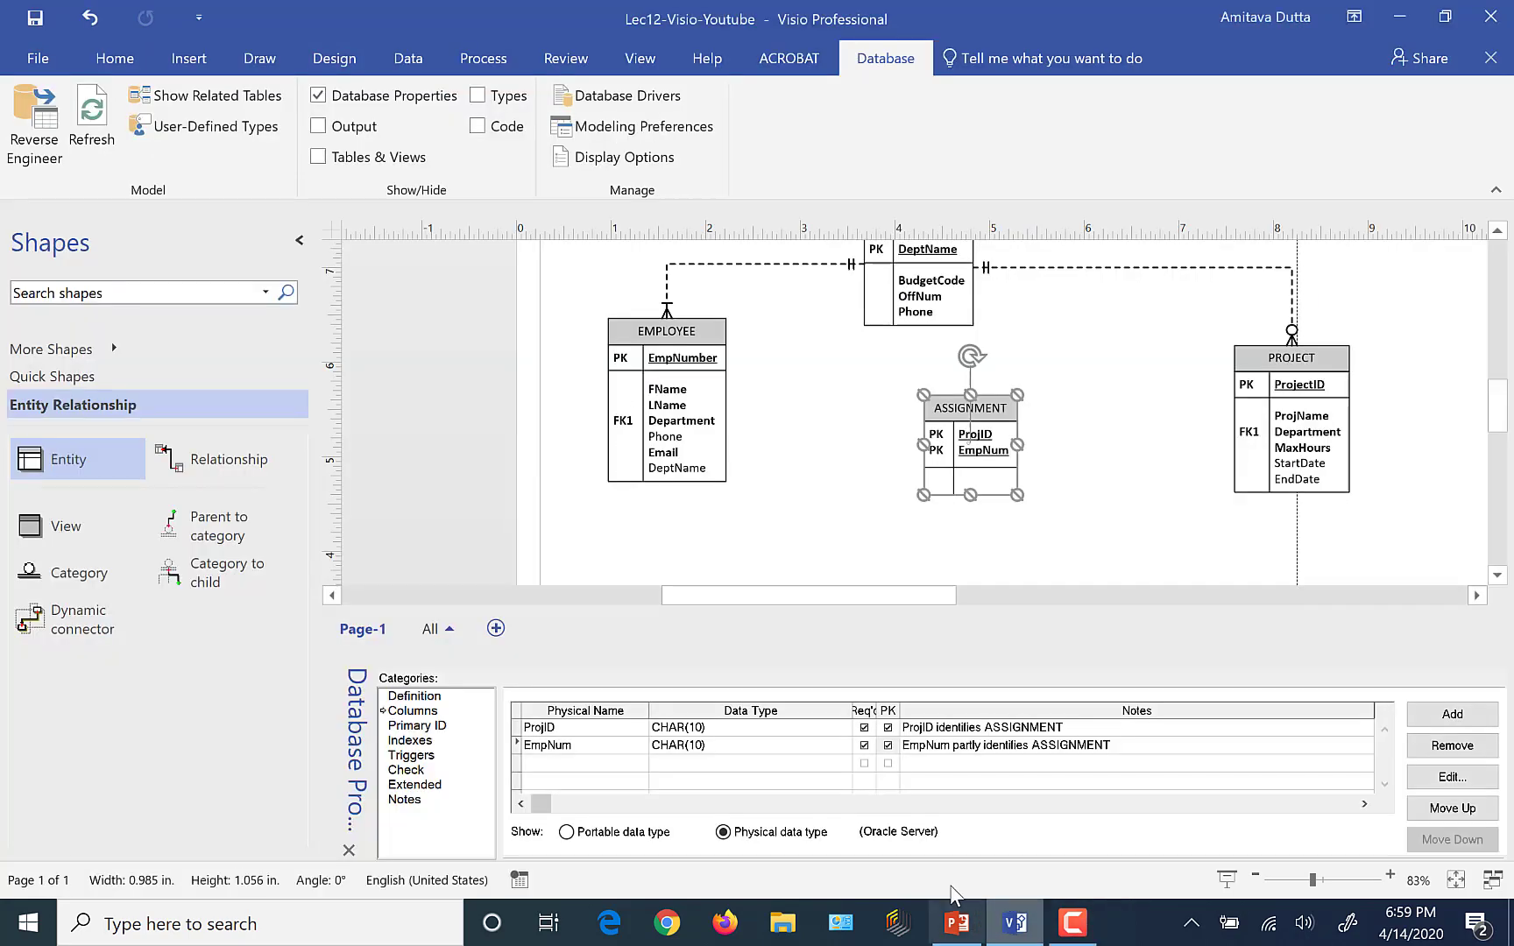
{"action": "left_click", "coordinate": [586, 762]}
{"action": "type", "text": "hrs"}
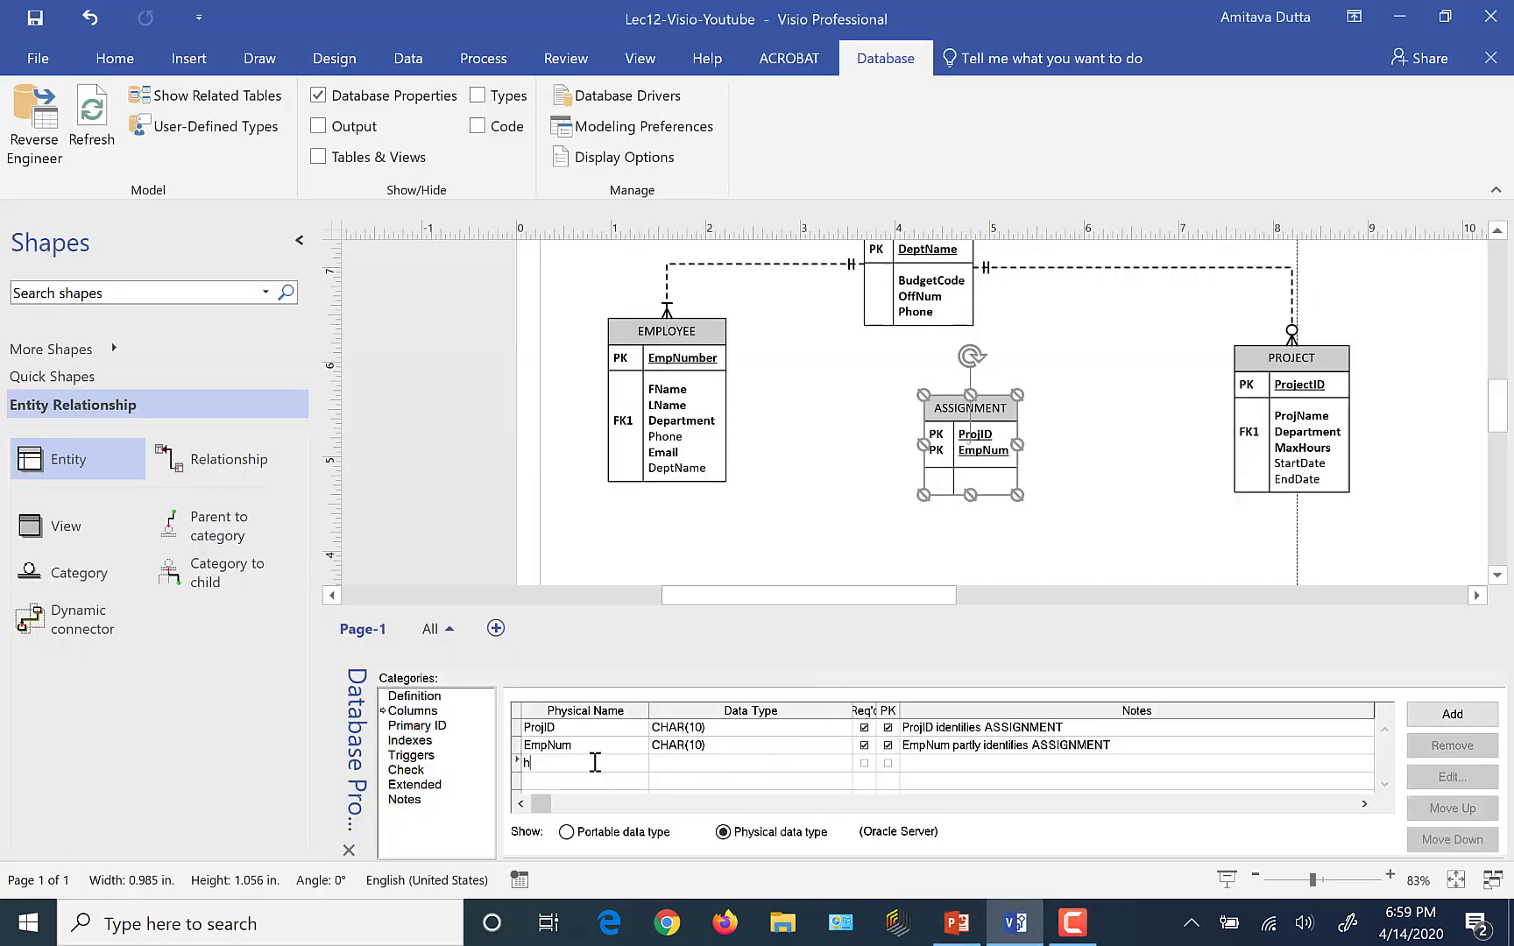
{"action": "key", "text": "Return"}
{"action": "left_click", "coordinate": [595, 762]}
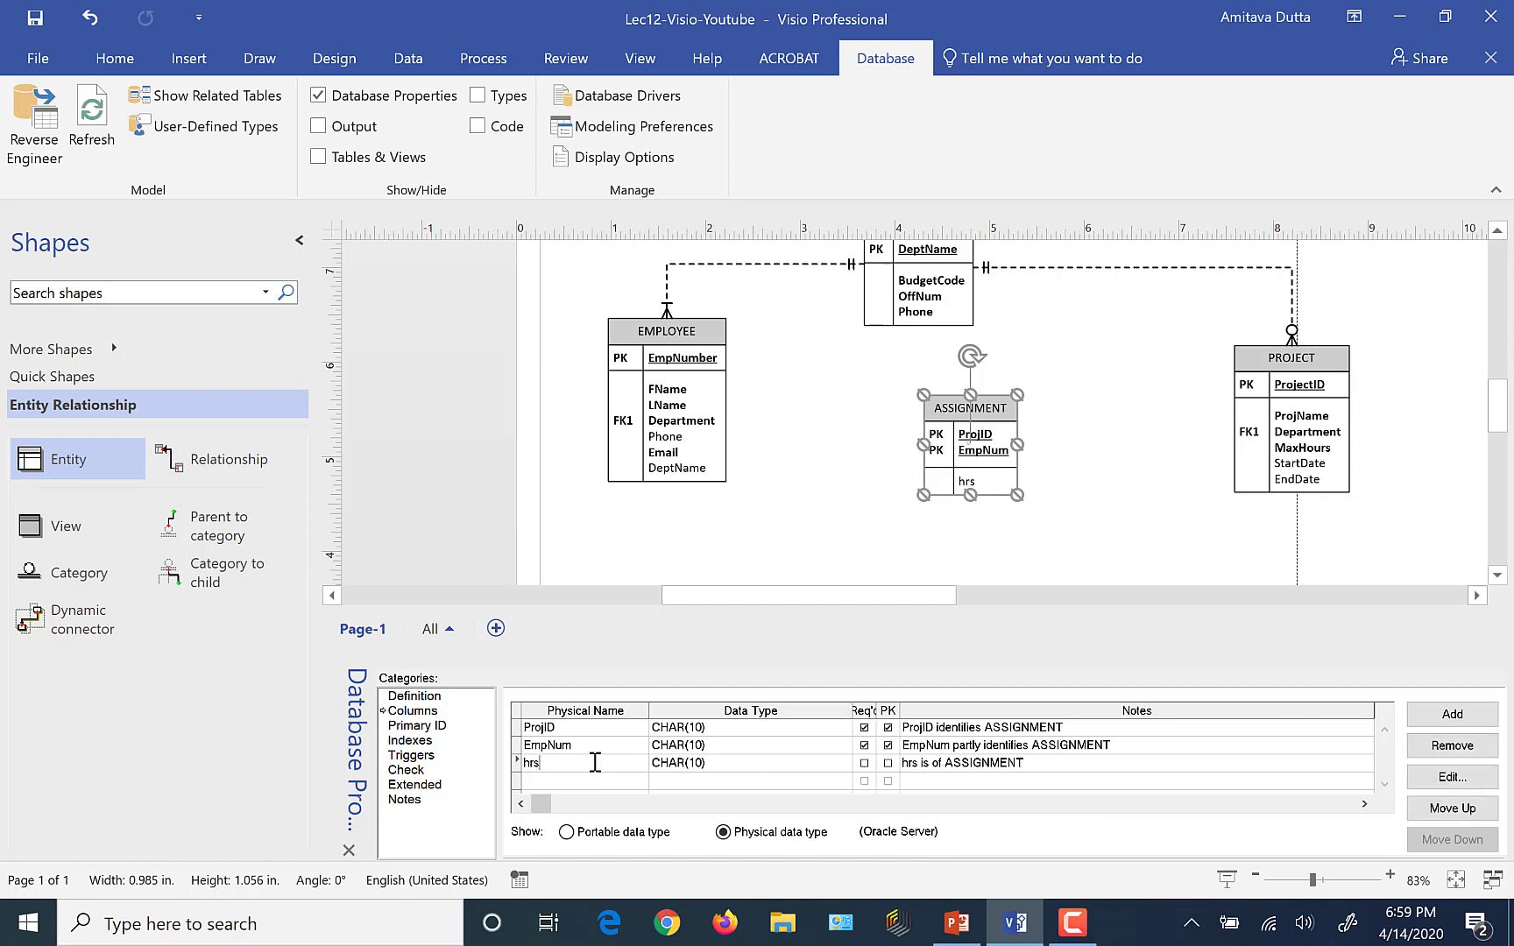
{"action": "key", "text": "BackSpace"}
{"action": "key", "text": "BackSpace"}
{"action": "key", "text": "BackSpace"}
{"action": "type", "text": "HrsWr"}
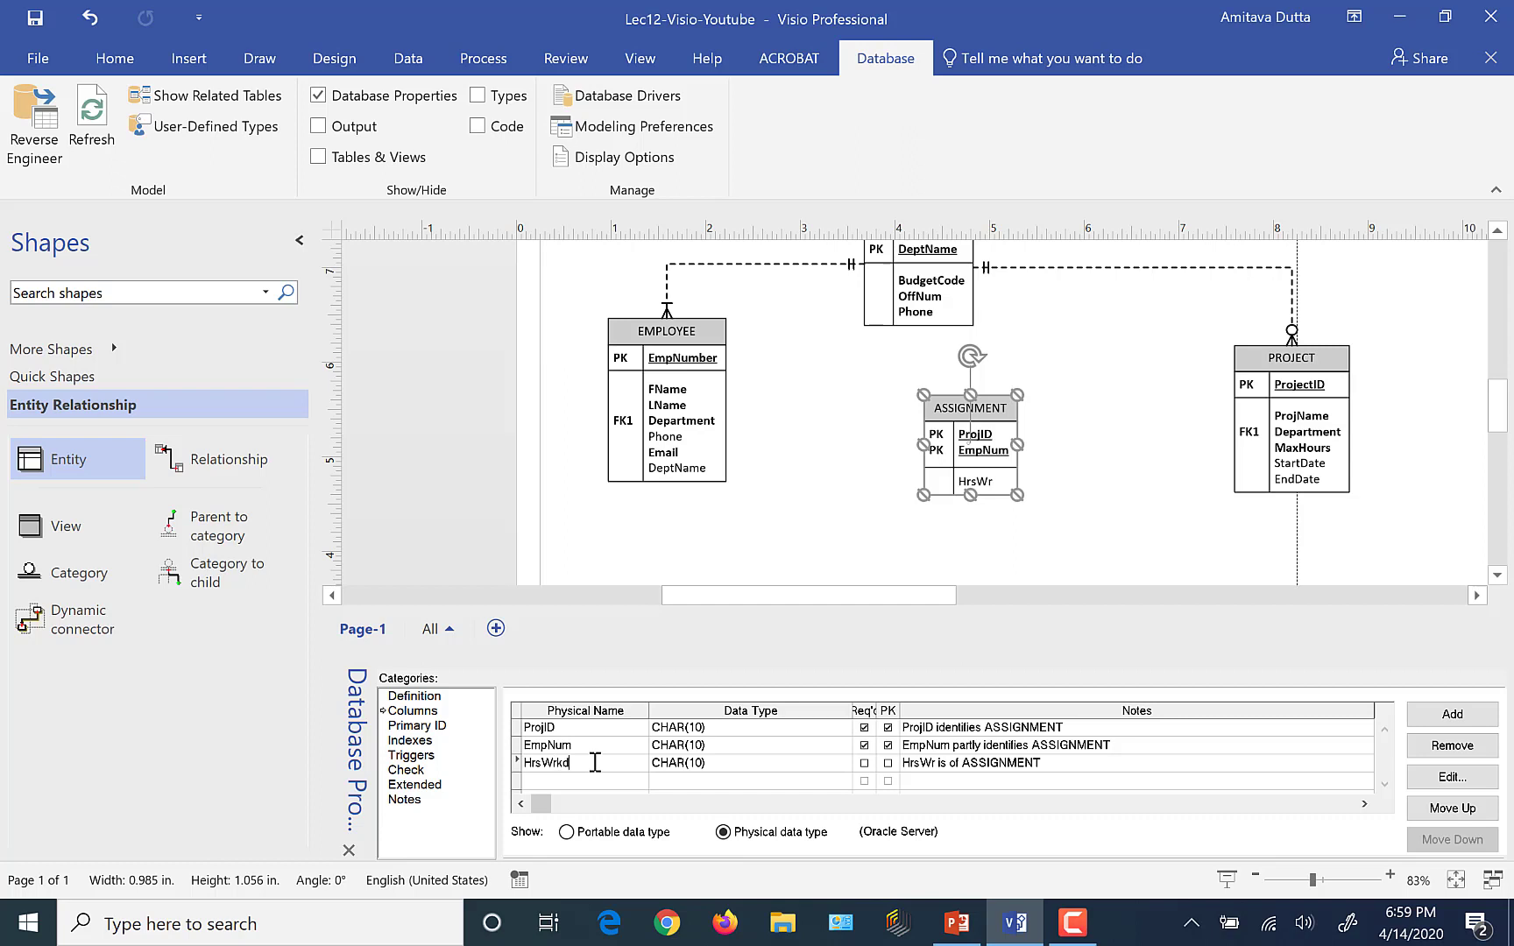
{"action": "type", "text": "kd"}
{"action": "left_click", "coordinate": [819, 761]}
{"action": "left_click", "coordinate": [842, 762]}
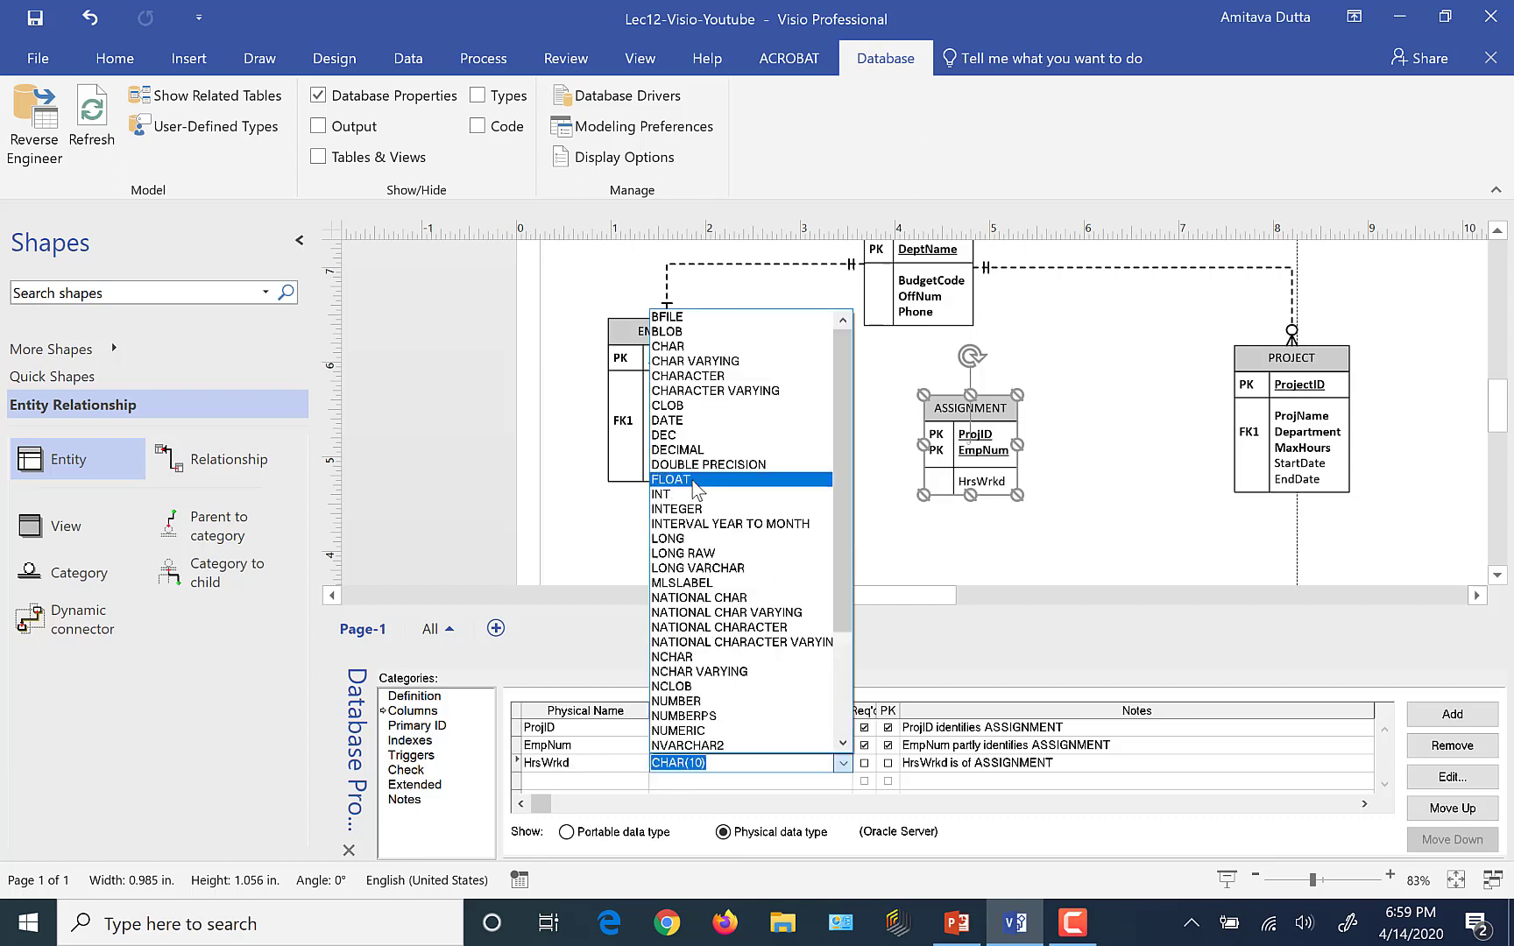
{"action": "left_click", "coordinate": [690, 509]}
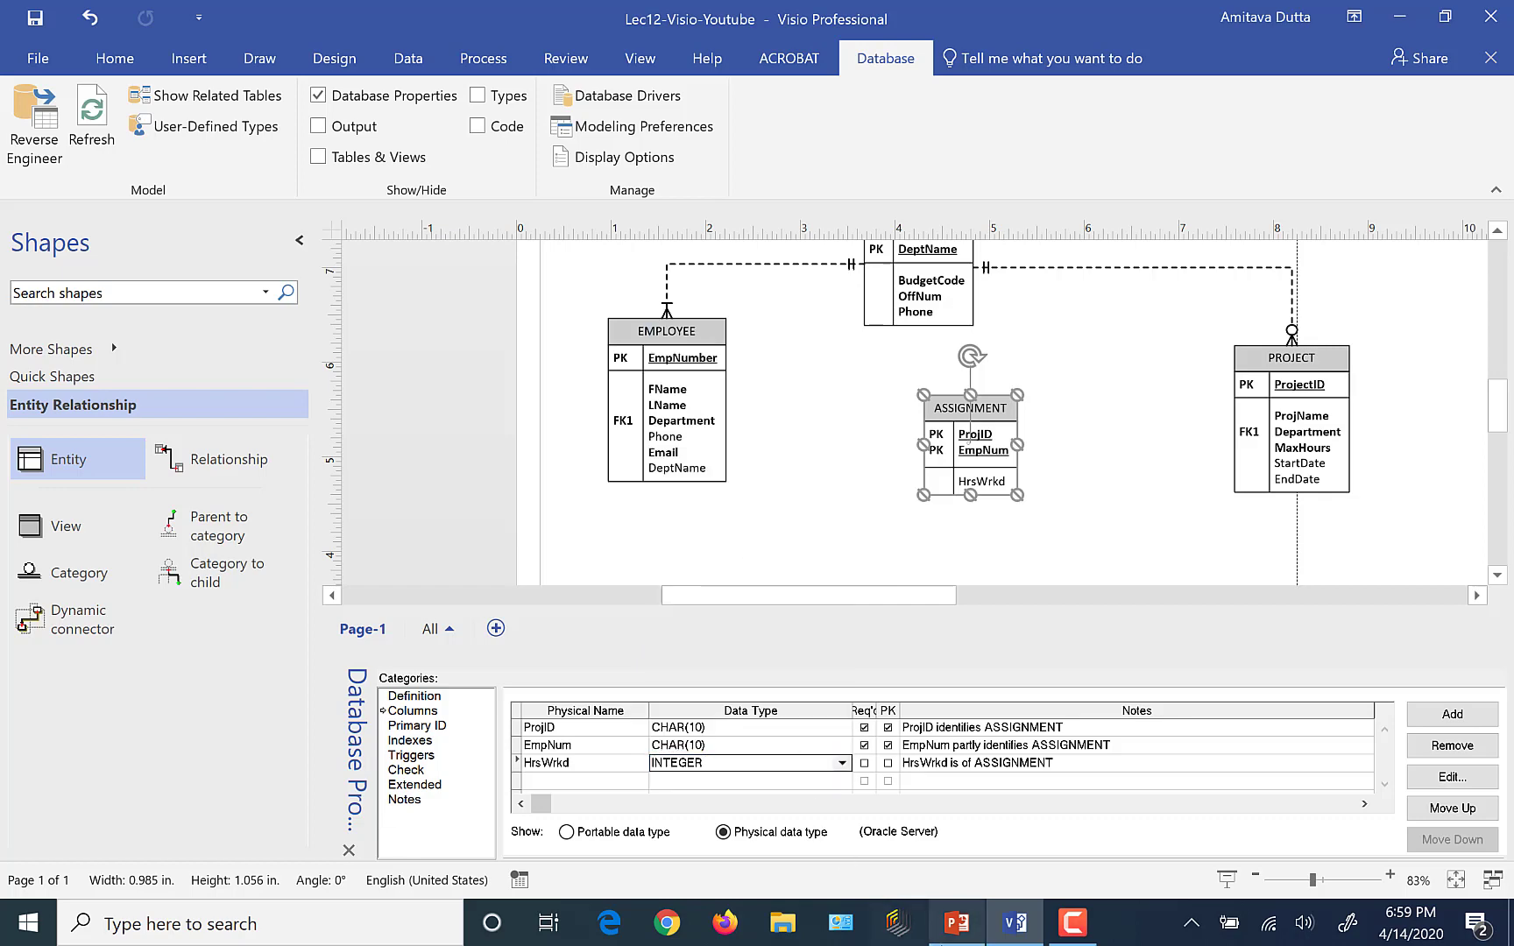
Step: Compare ASSIGNMENT with the reference diagram in PowerPoint, and deselect the entity in Visio
{"action": "left_click", "coordinate": [946, 915]}
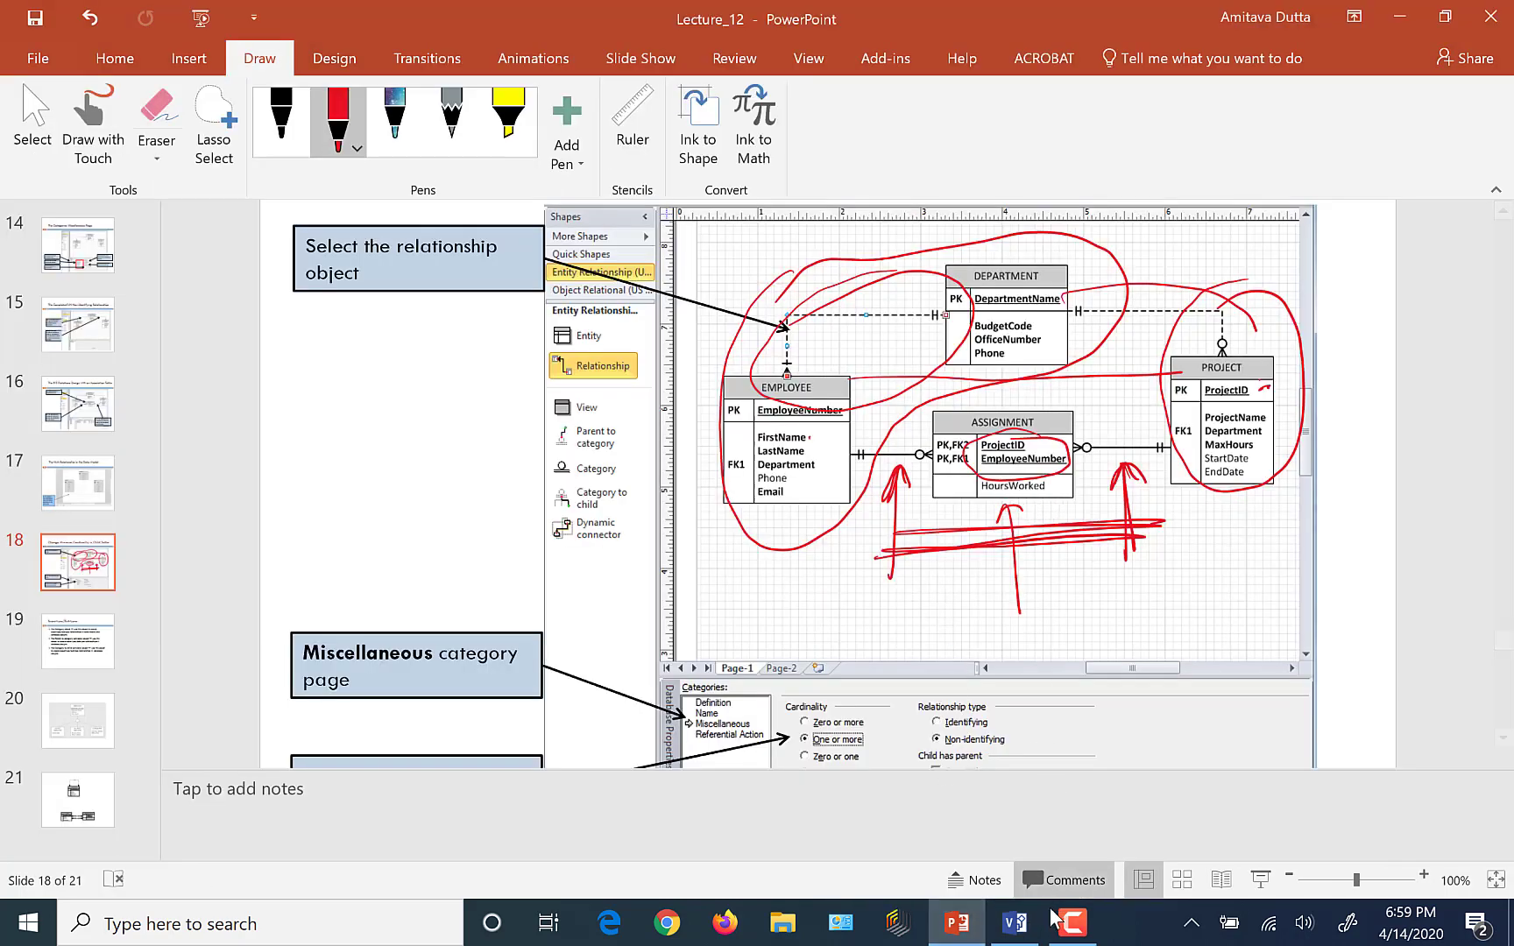
{"action": "left_click", "coordinate": [1009, 929]}
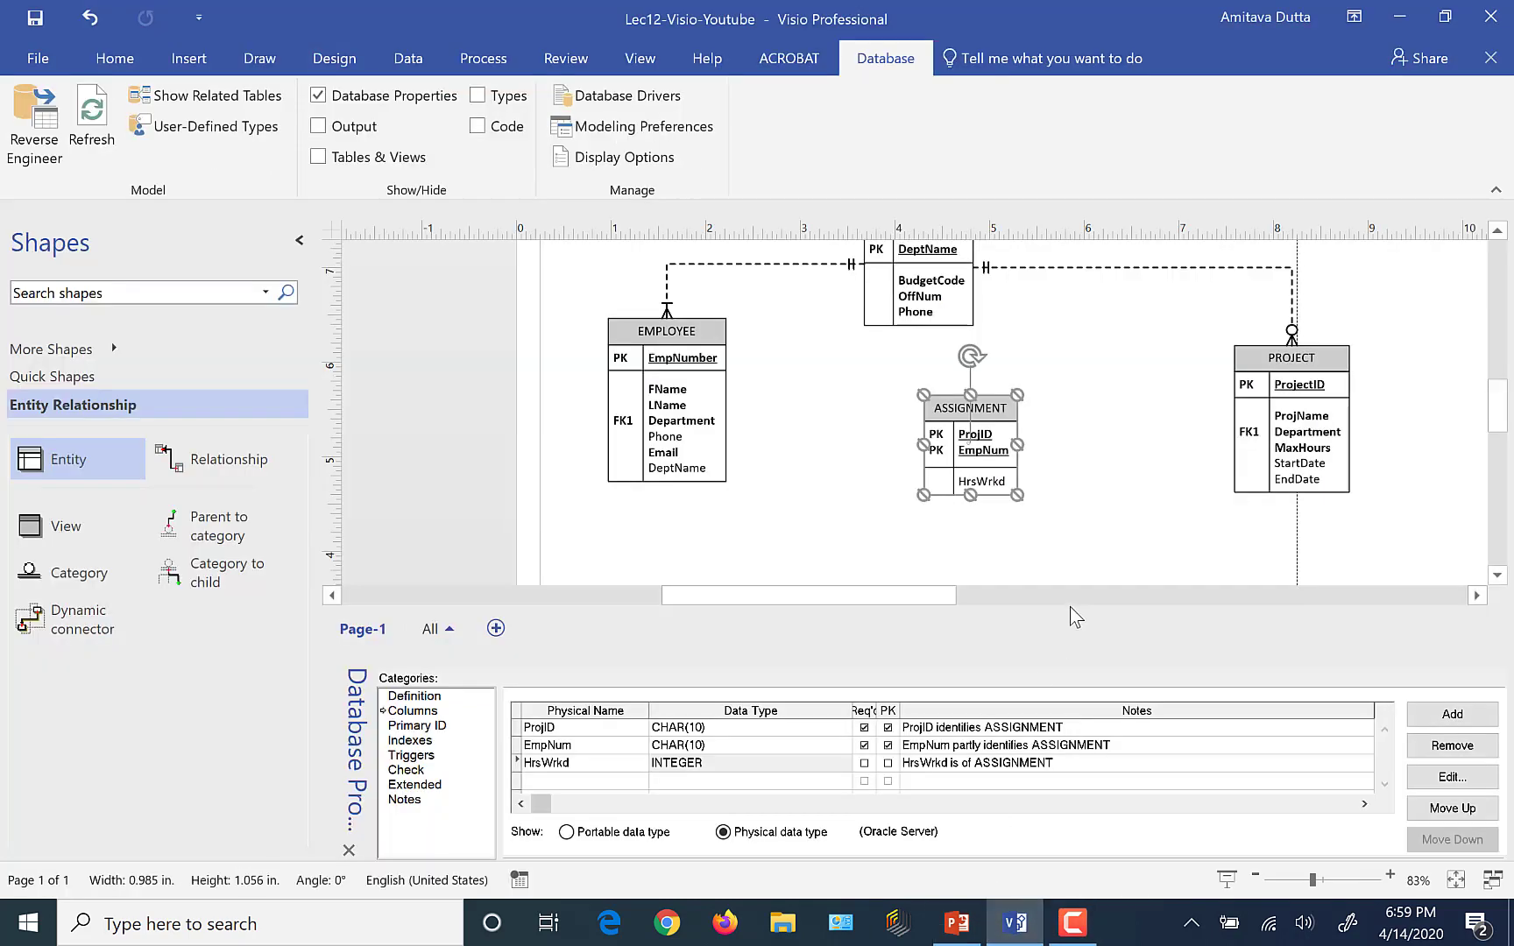
{"action": "left_click", "coordinate": [1087, 511]}
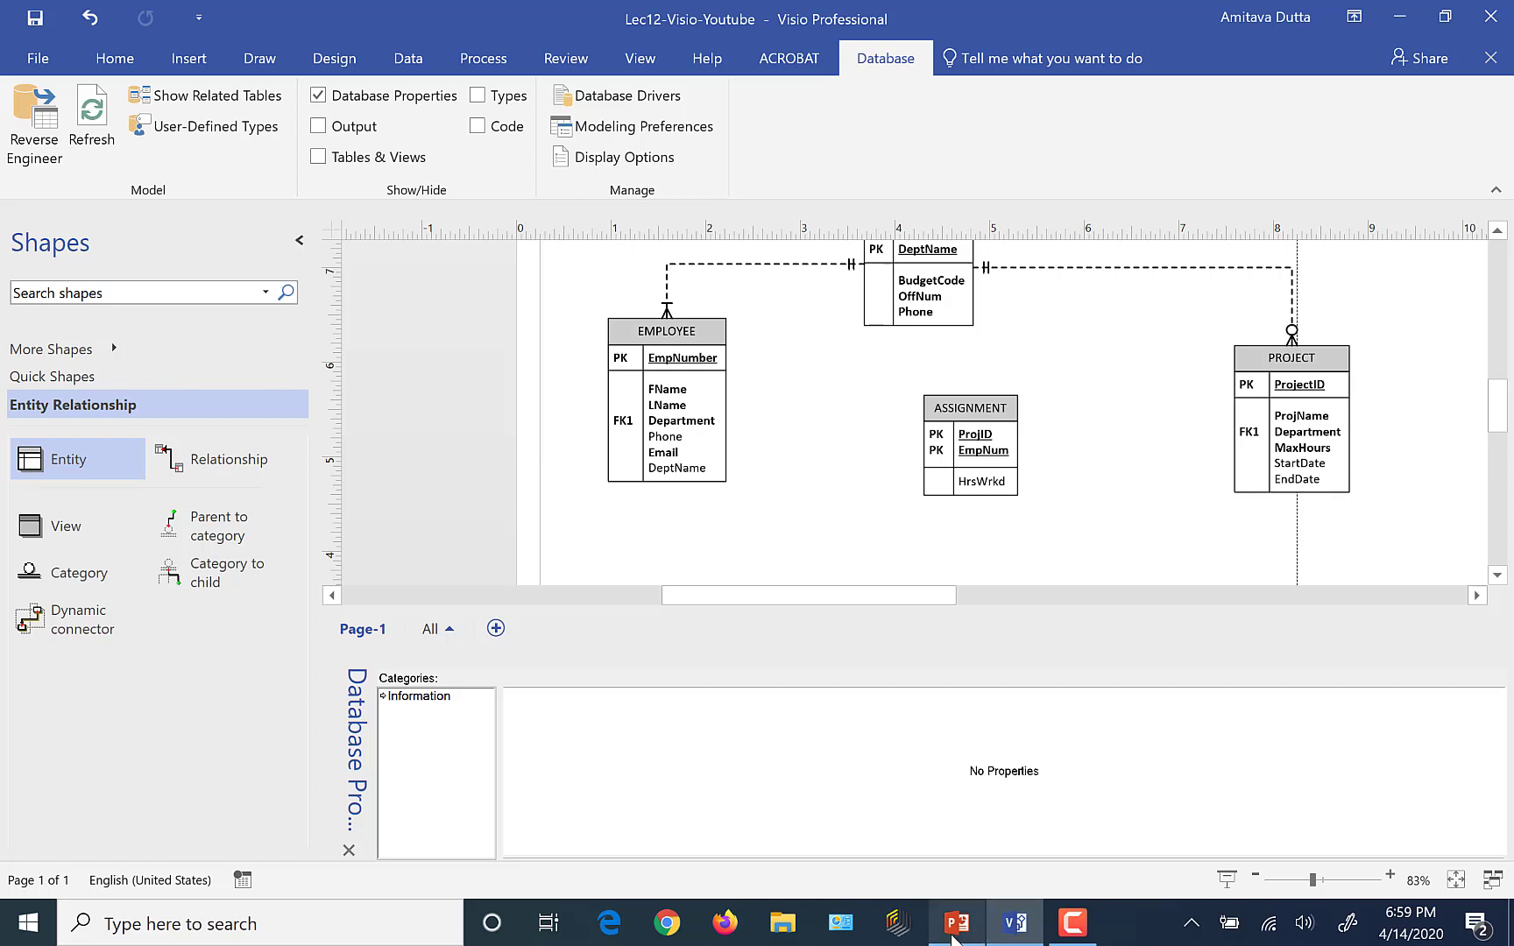
{"action": "left_click", "coordinate": [950, 941]}
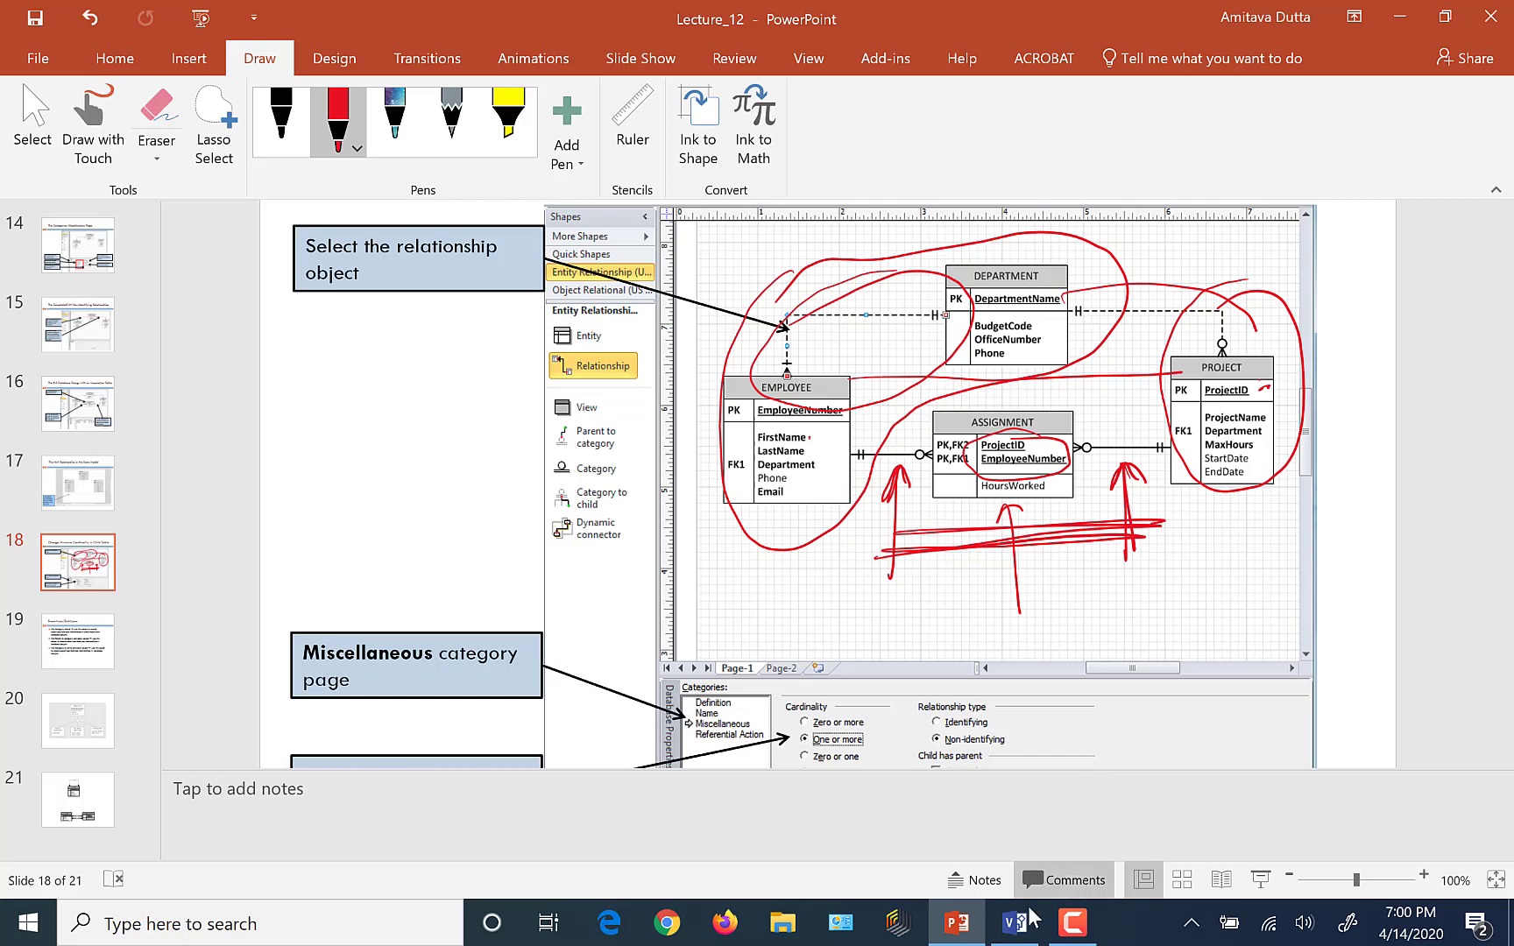
{"action": "left_click", "coordinate": [999, 935]}
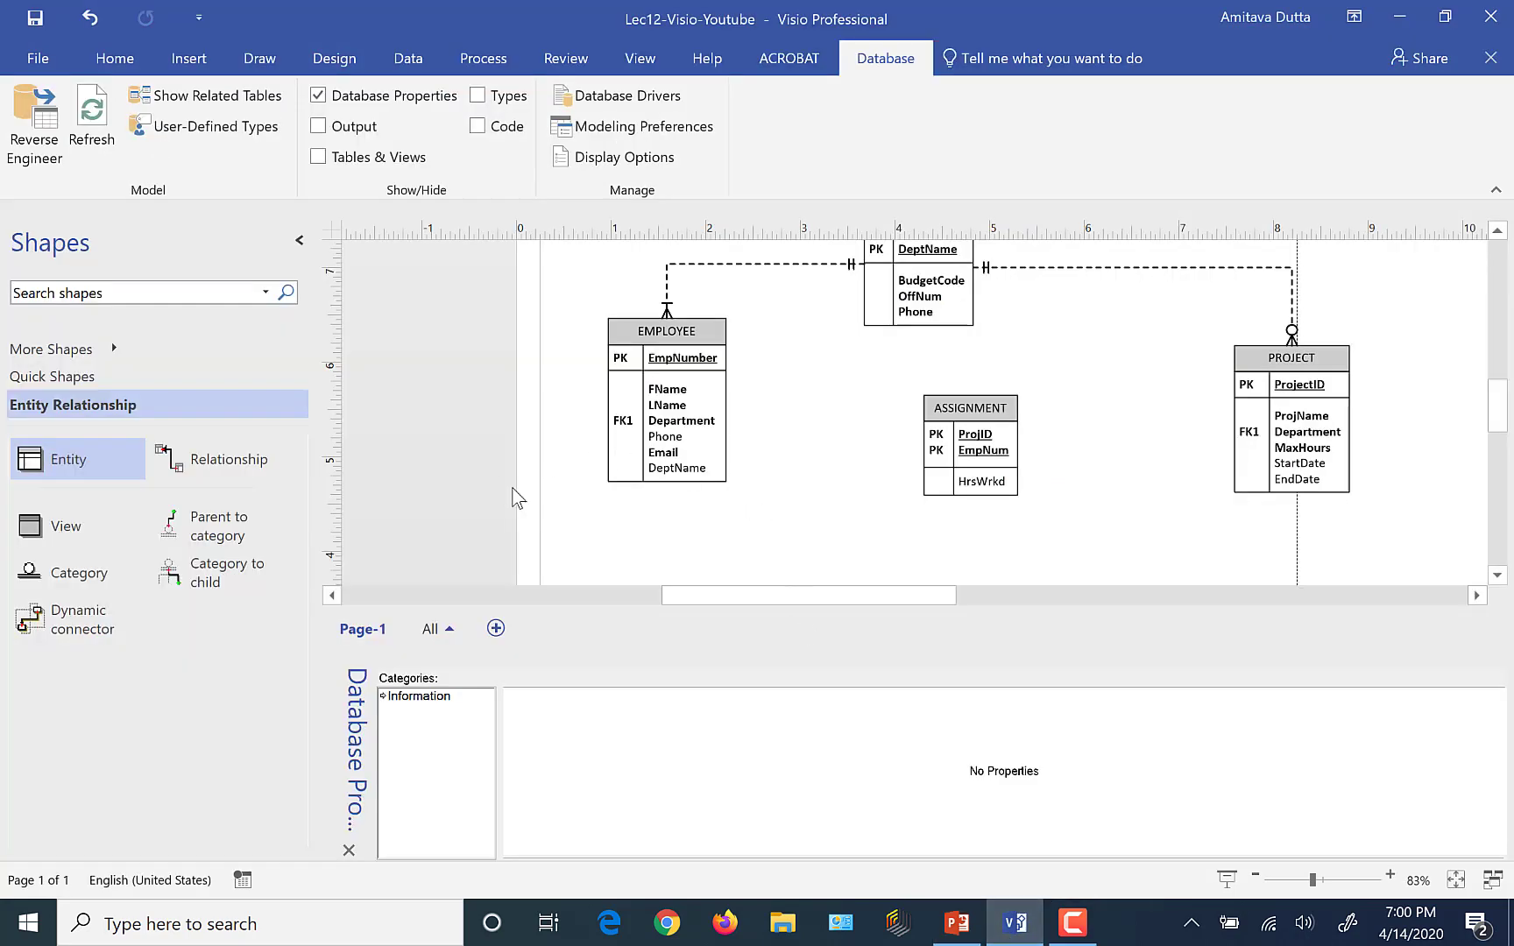
Step: Add a relationship between EMPLOYEE and ASSIGNMENT, with EMPLOYEE as the parent and ASSIGNMENT as the child
{"action": "left_click_drag", "start_coordinate": [191, 468], "coordinate": [818, 431]}
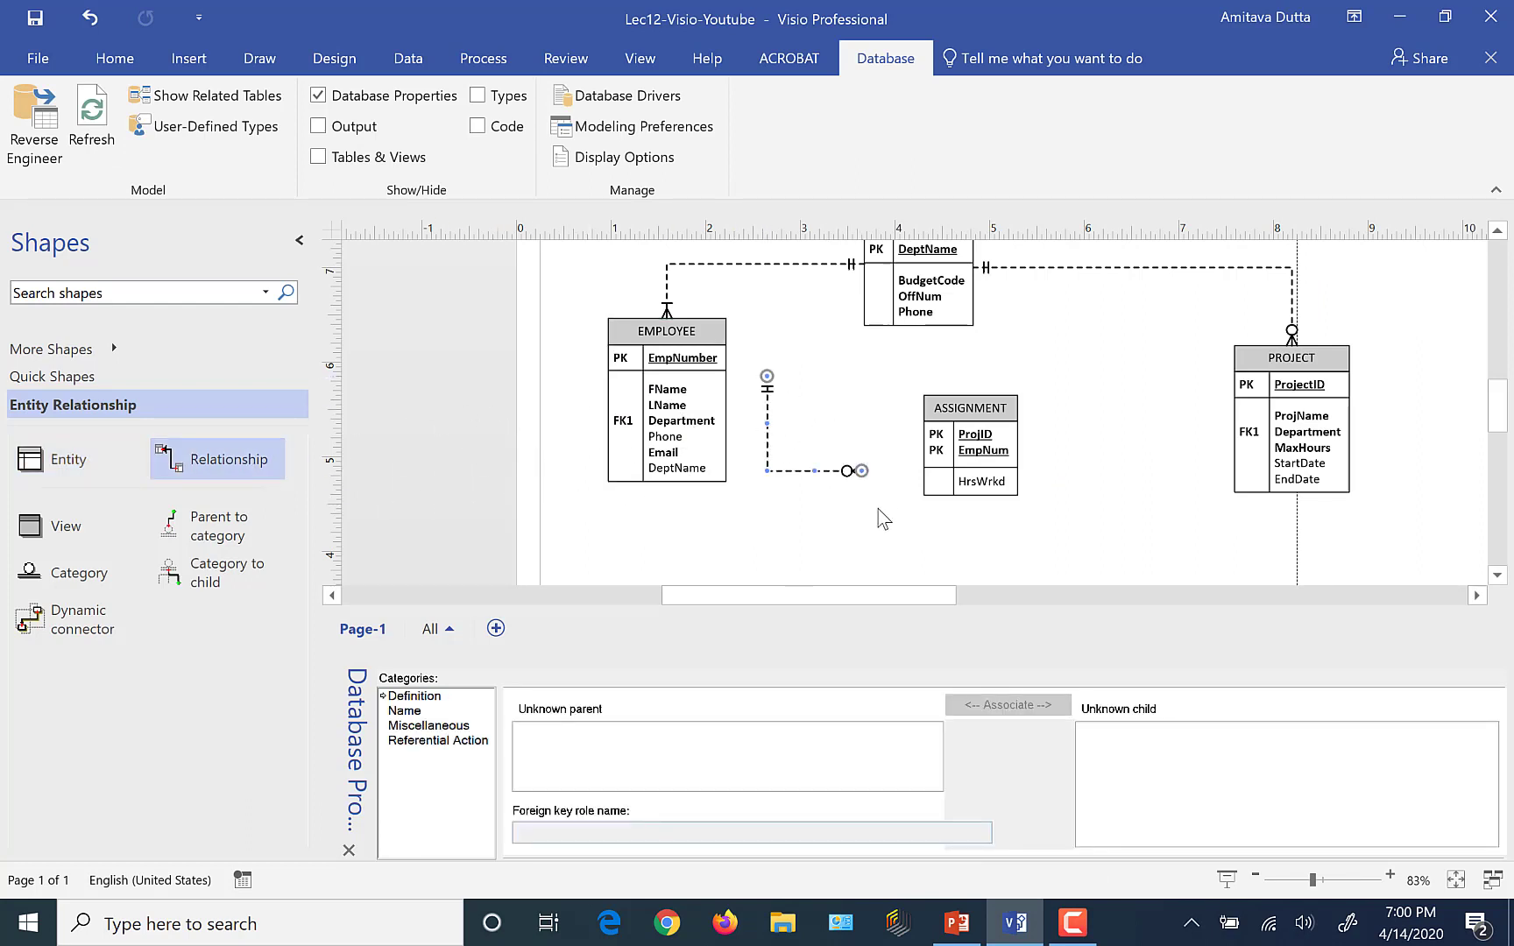
{"action": "left_click_drag", "start_coordinate": [768, 377], "coordinate": [723, 400]}
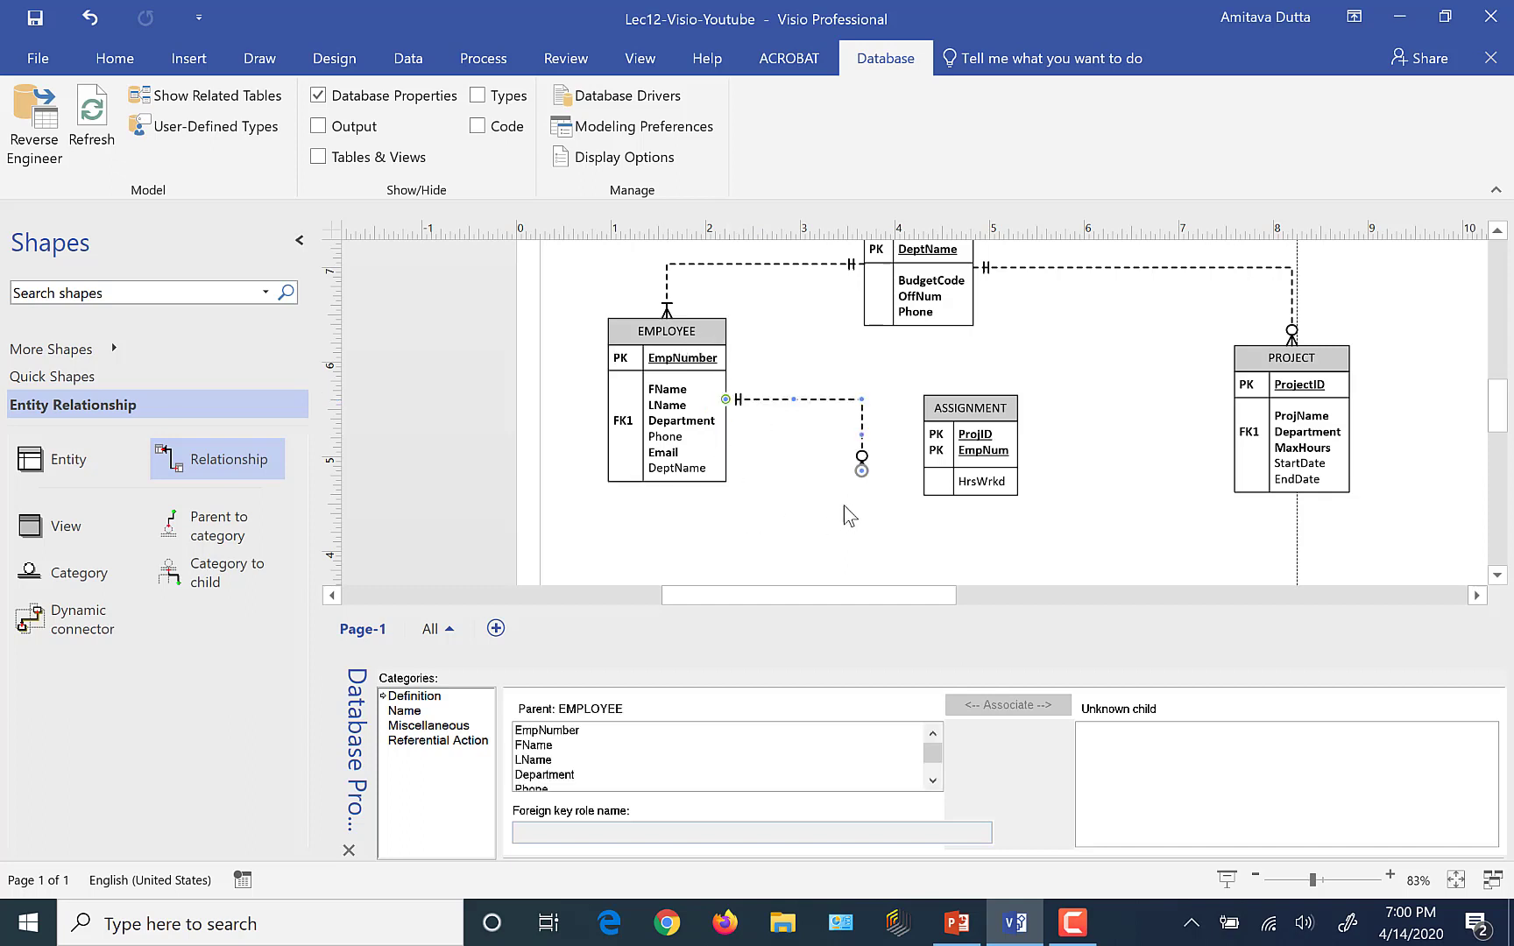
{"action": "left_click_drag", "start_coordinate": [861, 470], "coordinate": [912, 434]}
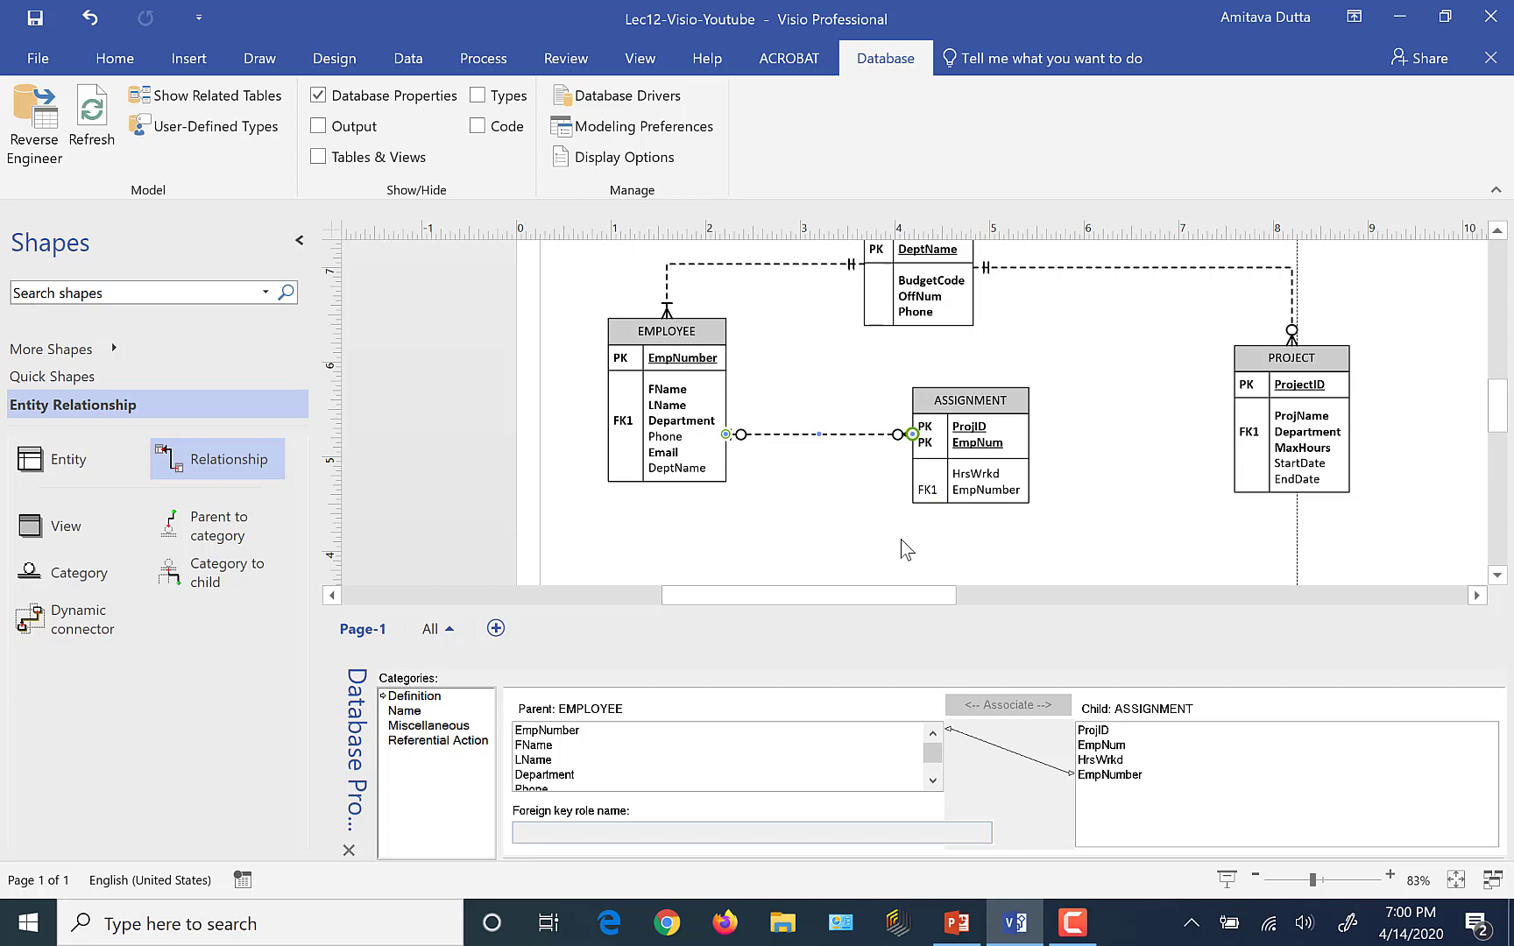
{"action": "left_click", "coordinate": [800, 501]}
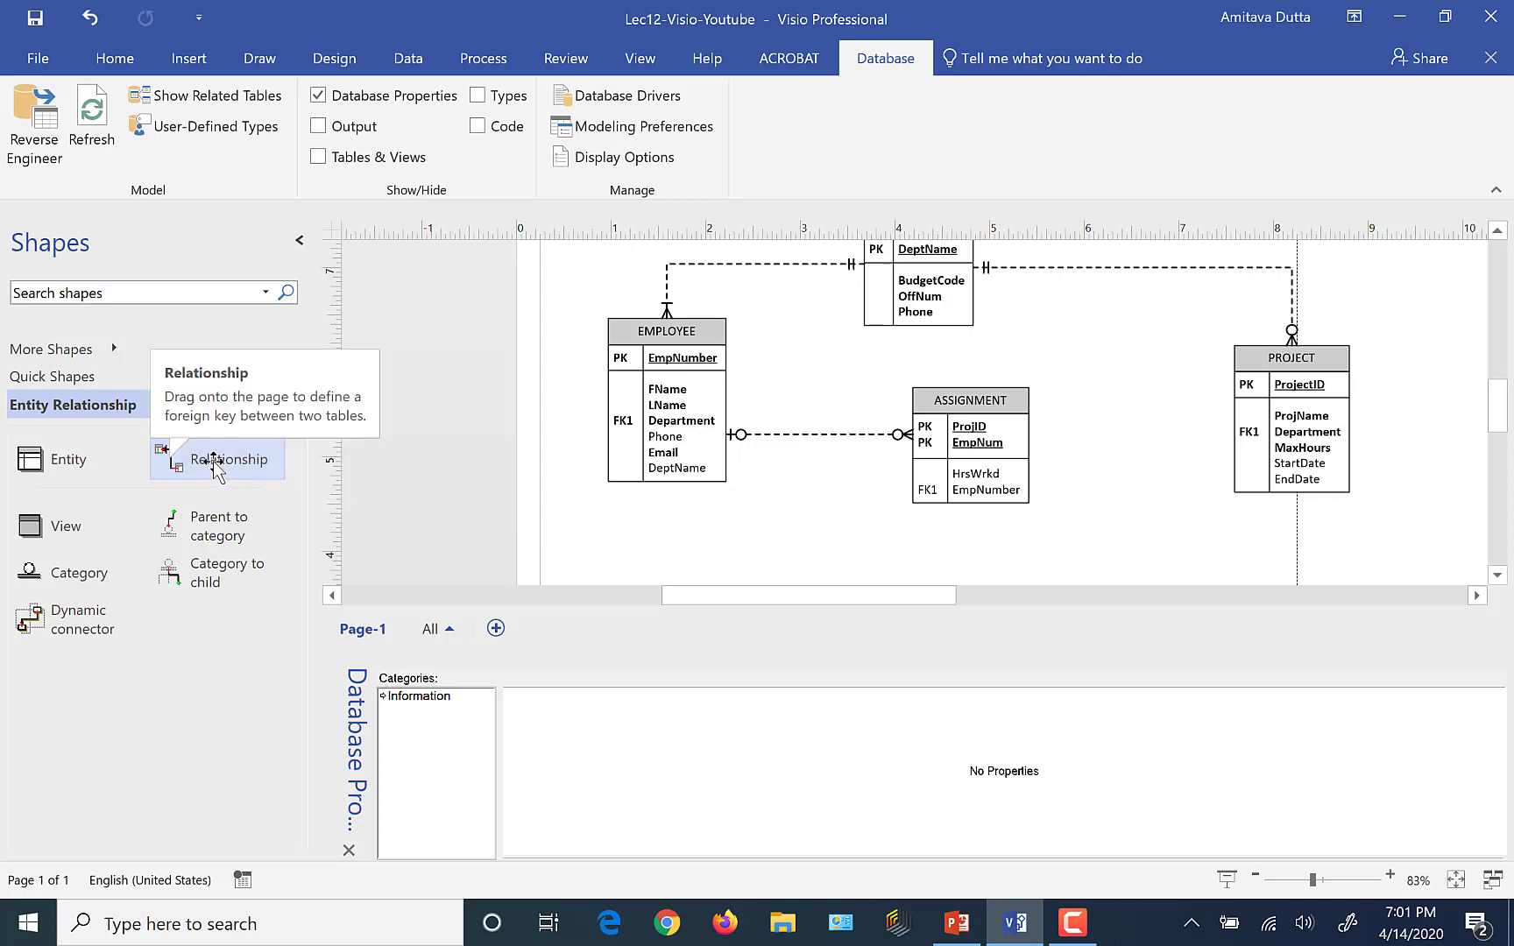
Step: Add a second relationship with PROJECT as the parent and ASSIGNMENT as the child
{"action": "left_click_drag", "start_coordinate": [215, 464], "coordinate": [1234, 415]}
{"action": "left_click_drag", "start_coordinate": [1155, 480], "coordinate": [1031, 436]}
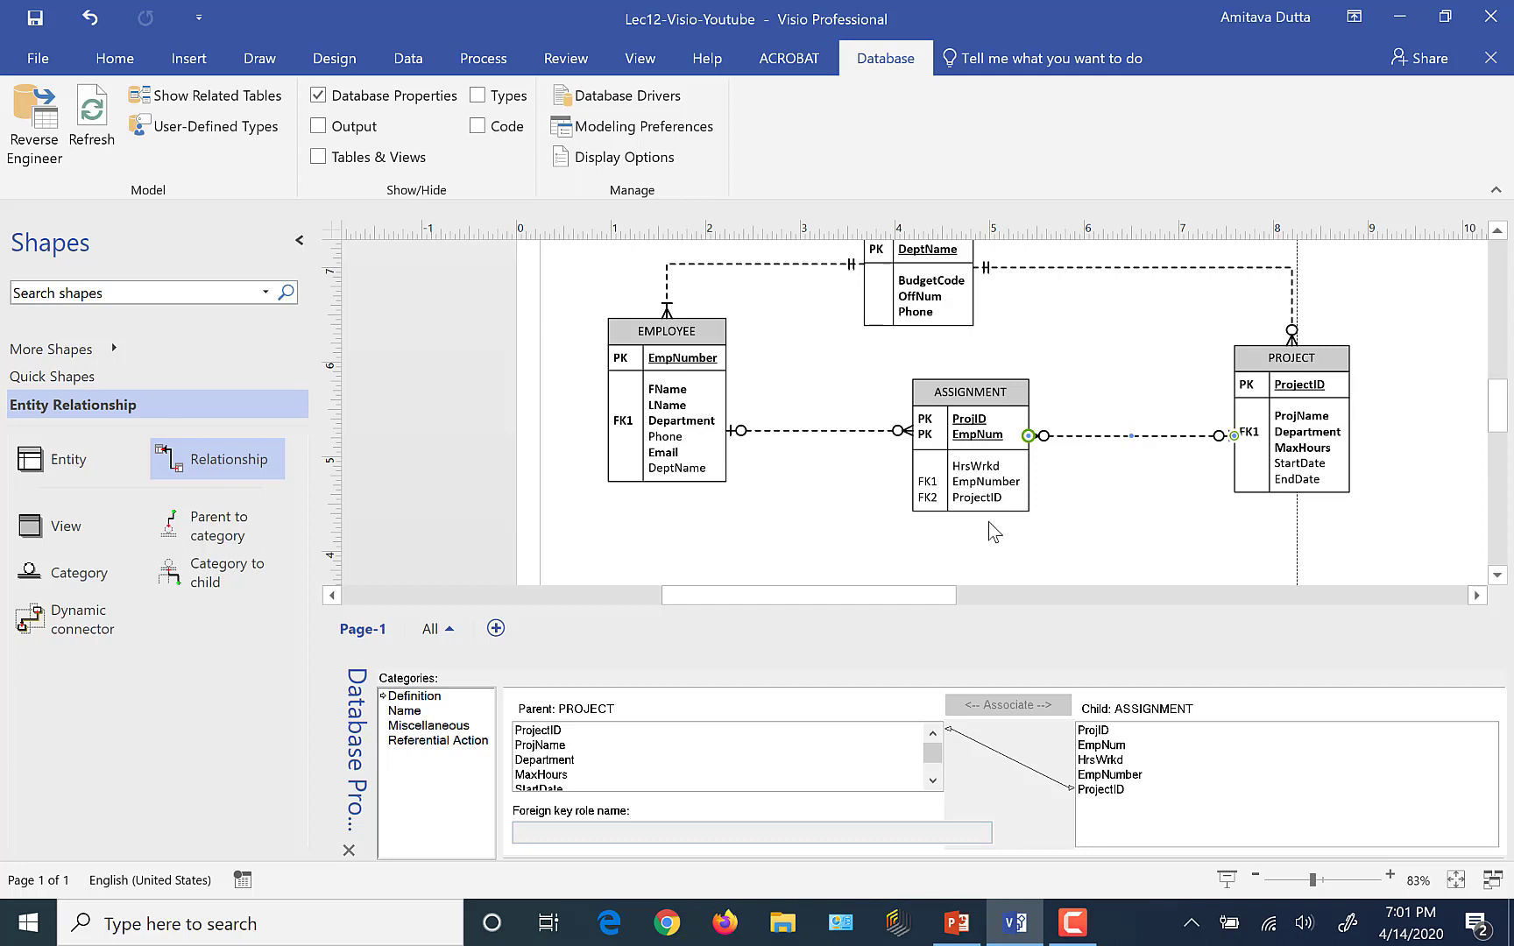
{"action": "left_click", "coordinate": [1141, 482]}
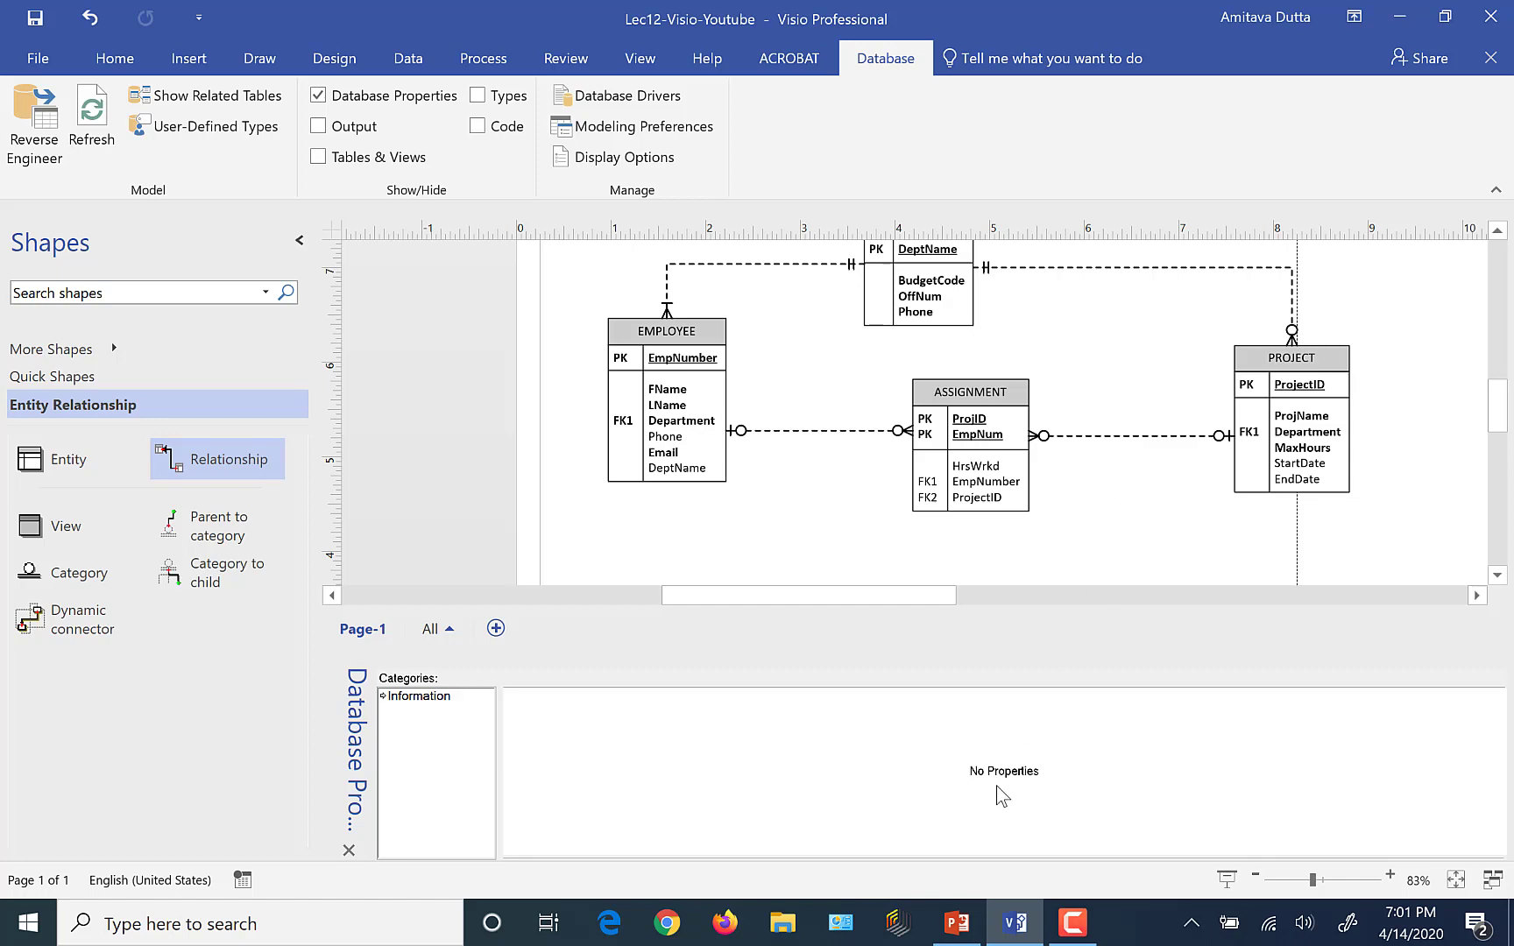
Step: Switch to PowerPoint and erase all the red ink annotations from the reference diagram on slide 18
{"action": "left_click", "coordinate": [956, 938]}
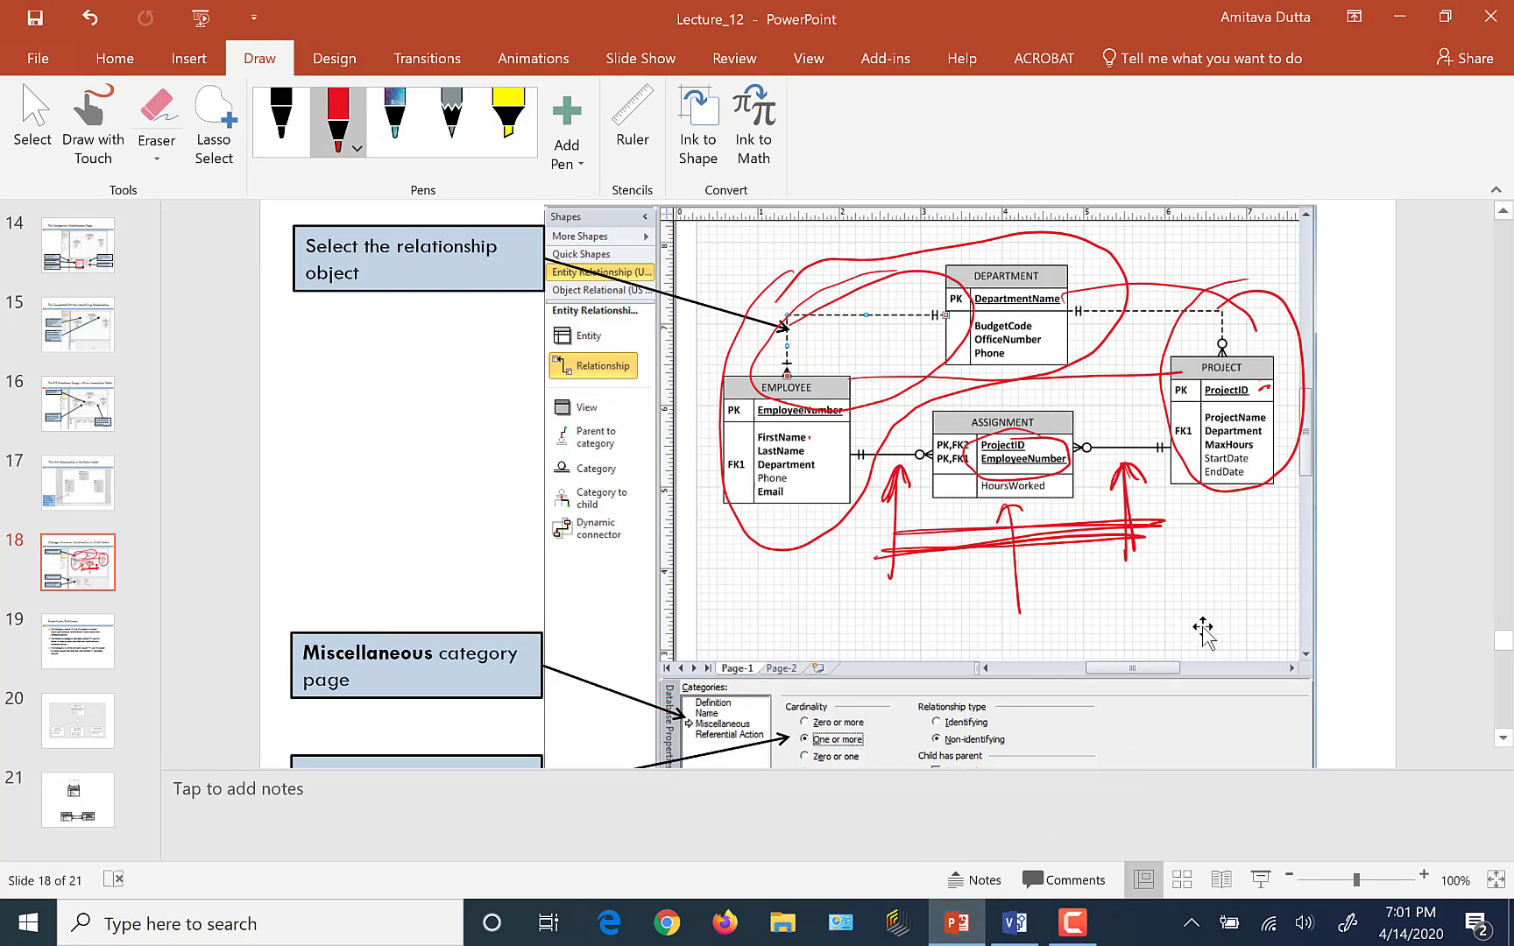
{"action": "left_click", "coordinate": [157, 123]}
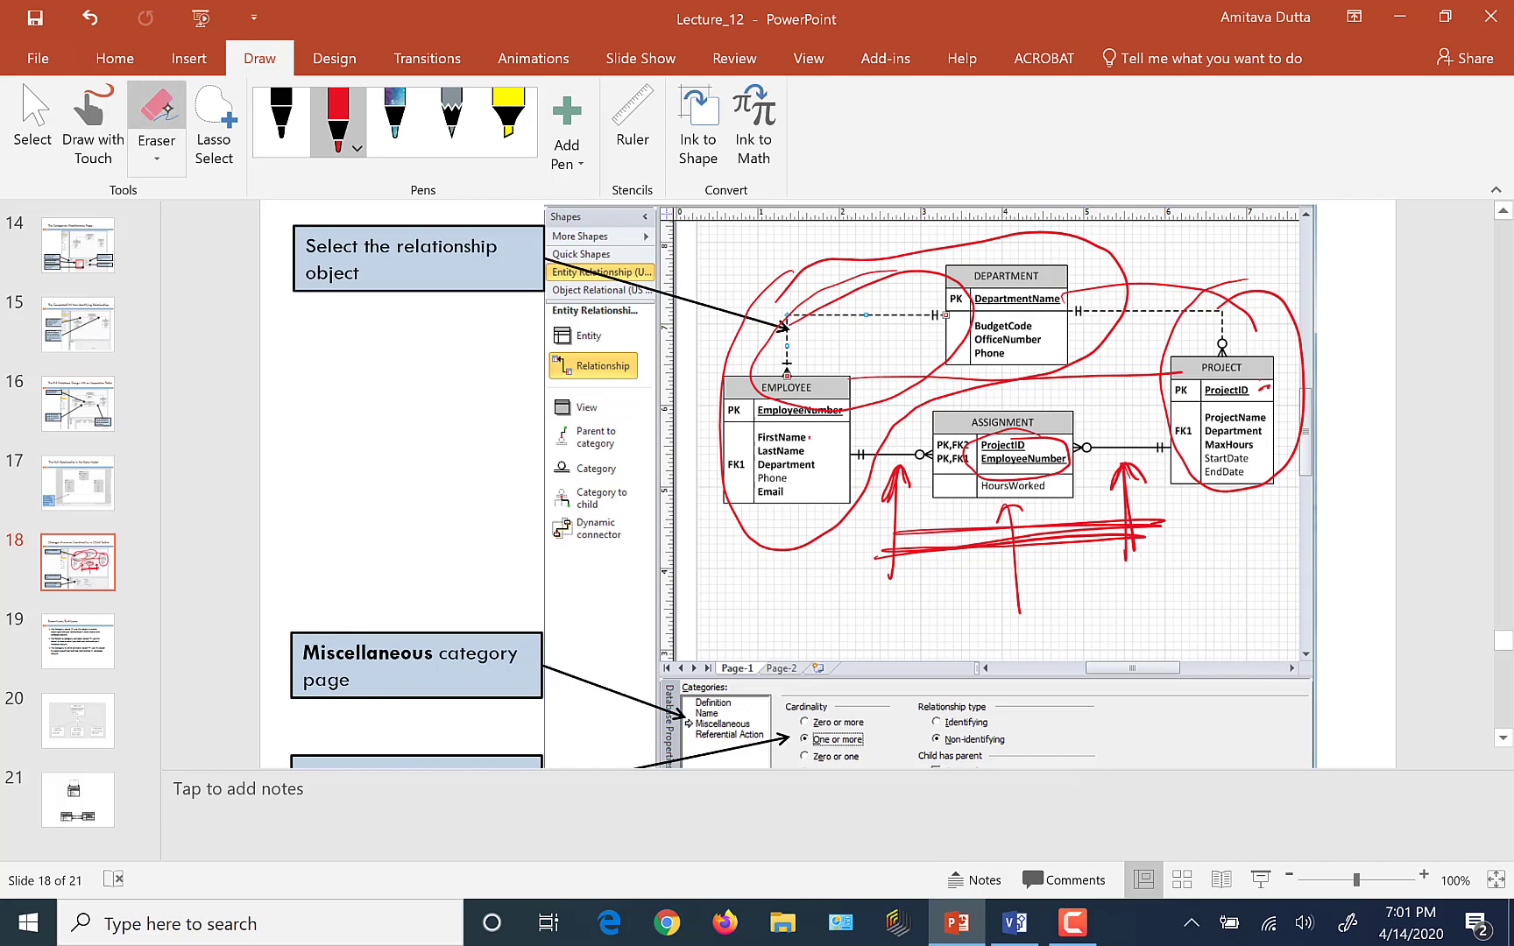
{"action": "left_click", "coordinate": [812, 338]}
{"action": "mouse_move", "coordinate": [808, 337]}
{"action": "left_mouse_down"}
{"action": "mouse_move", "coordinate": [1024, 336]}
{"action": "mouse_move", "coordinate": [1185, 310]}
{"action": "mouse_move", "coordinate": [1129, 497]}
{"action": "mouse_move", "coordinate": [1066, 528]}
{"action": "mouse_move", "coordinate": [889, 491]}
{"action": "mouse_move", "coordinate": [1049, 425]}
{"action": "mouse_move", "coordinate": [1087, 447]}
{"action": "left_mouse_up"}
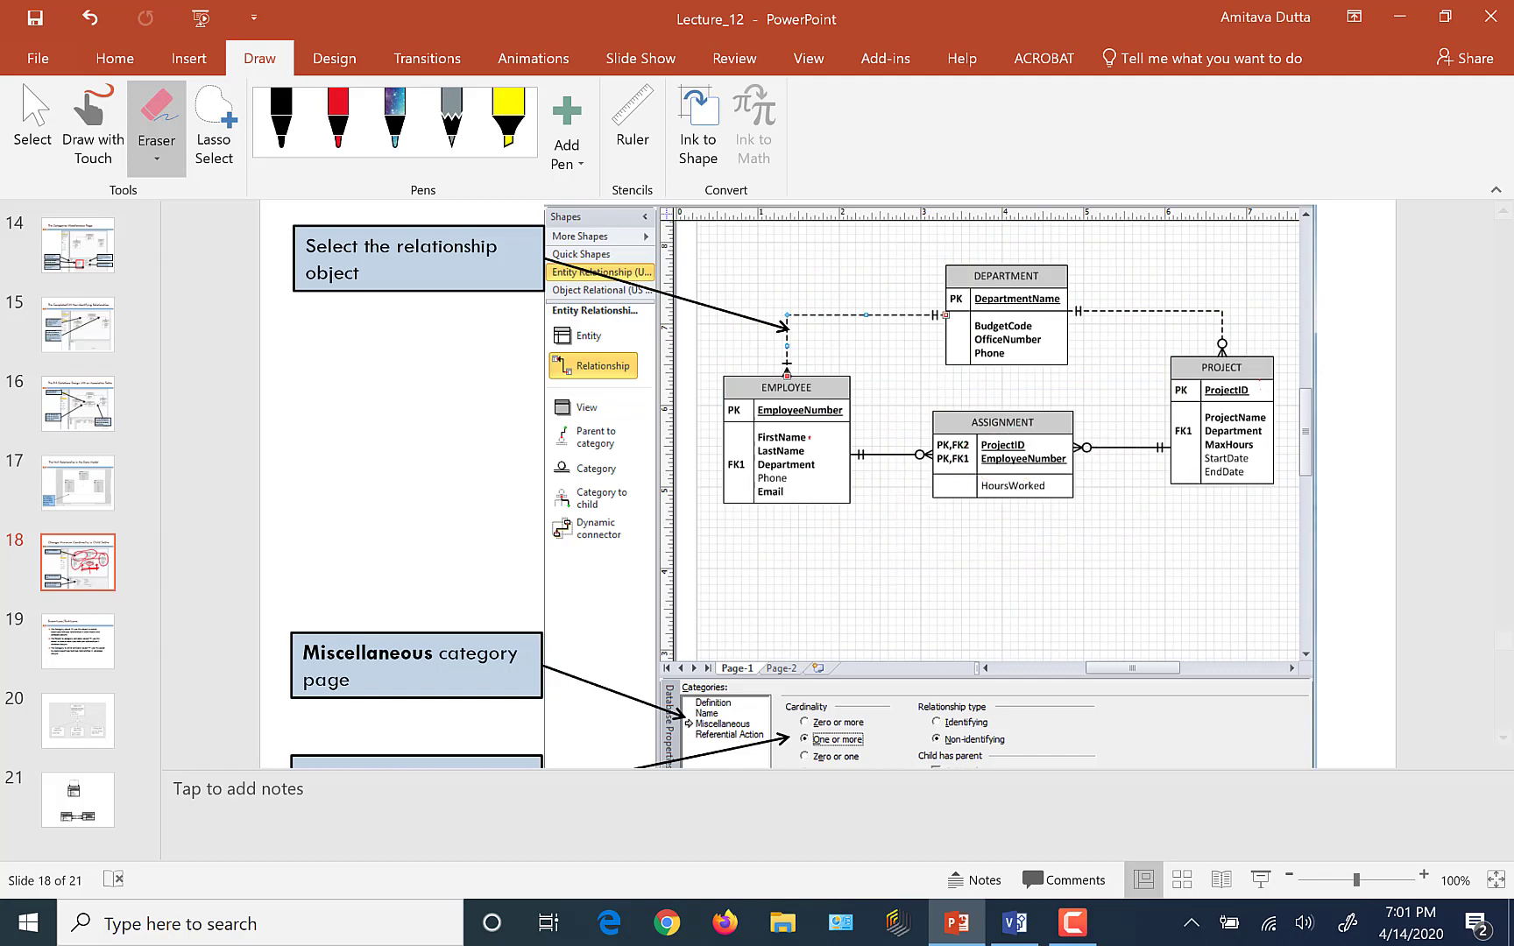
Step: Circle the EMPLOYEE–ASSIGNMENT and ASSIGNMENT–PROJECT relationship lines on the slide with the red pen
{"action": "left_click", "coordinate": [338, 122]}
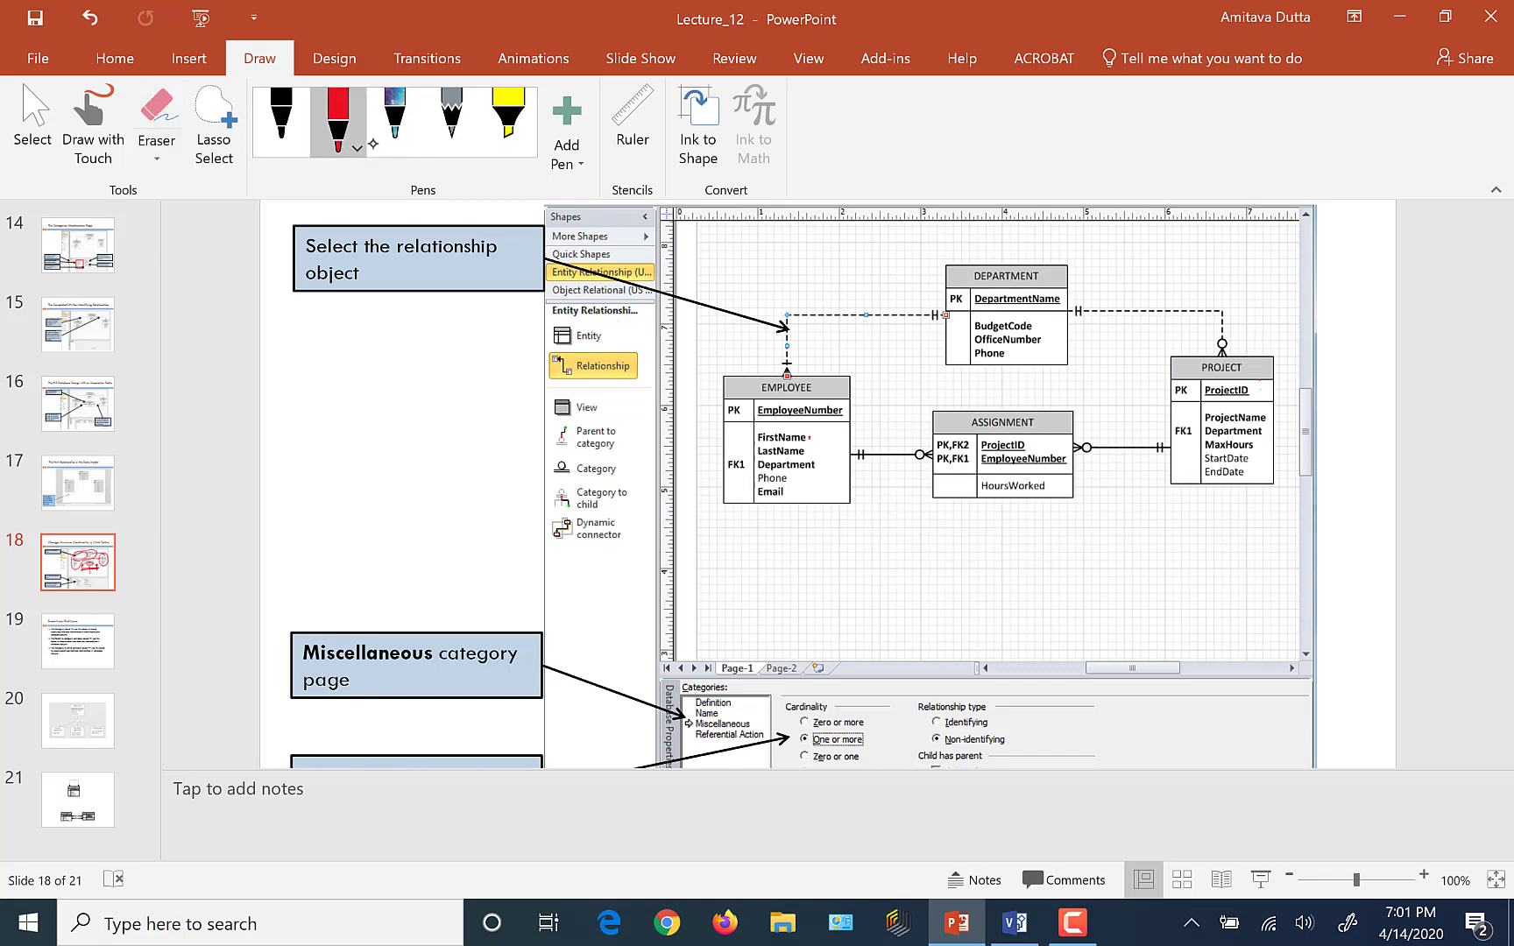
{"action": "mouse_move", "coordinate": [949, 436]}
{"action": "left_mouse_down"}
{"action": "mouse_move", "coordinate": [843, 477]}
{"action": "mouse_move", "coordinate": [894, 420]}
{"action": "left_mouse_up"}
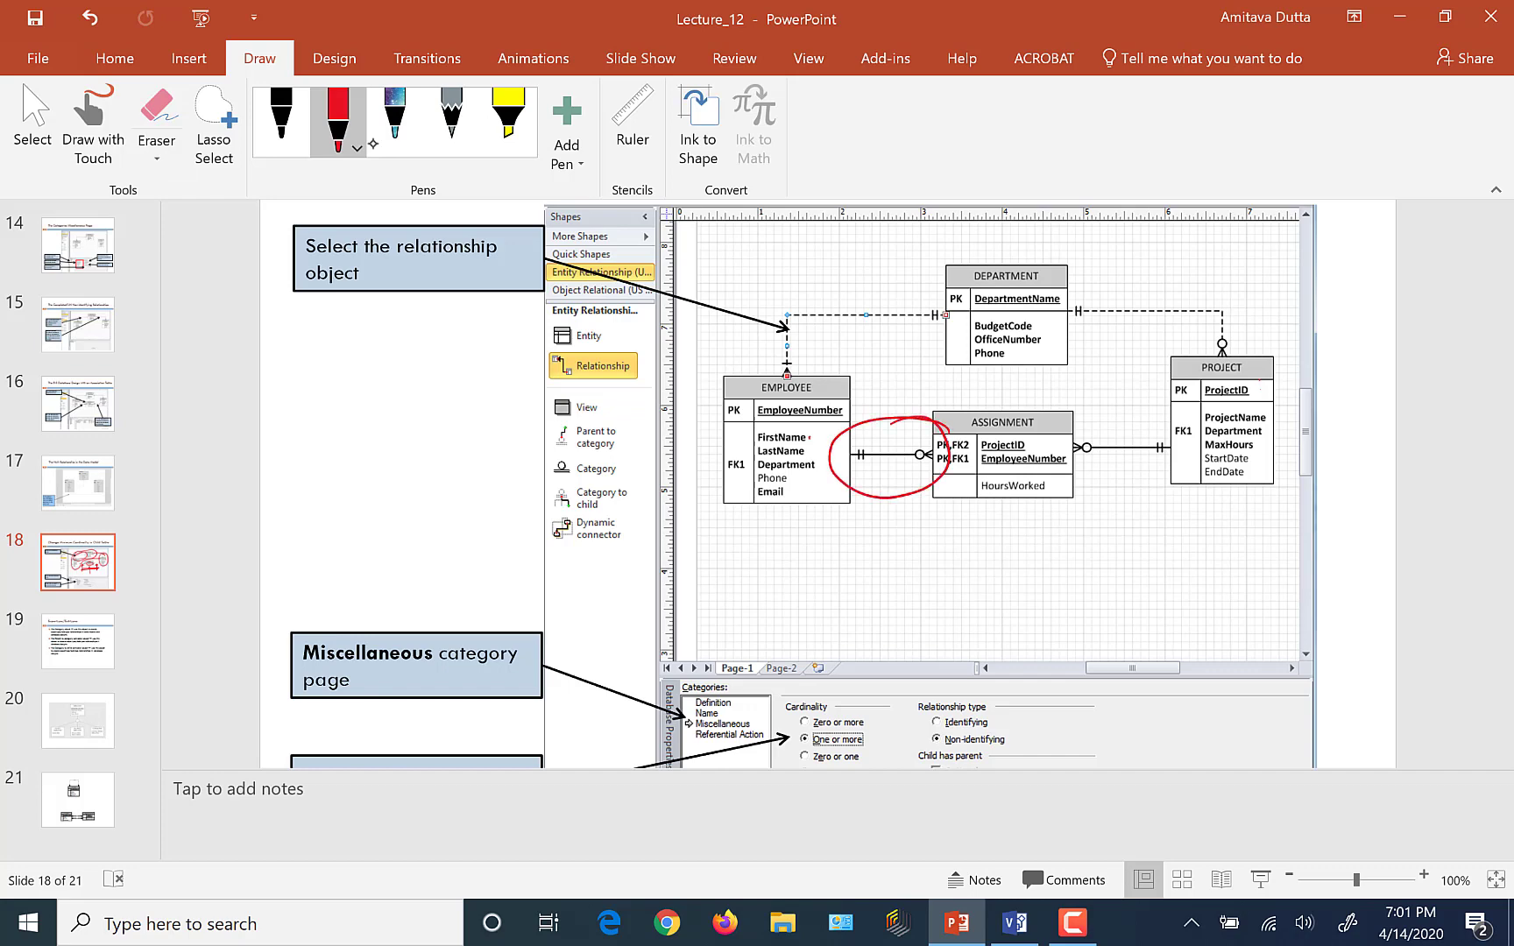
{"action": "mouse_move", "coordinate": [1071, 438]}
{"action": "left_mouse_down"}
{"action": "mouse_move", "coordinate": [1183, 482]}
{"action": "mouse_move", "coordinate": [1196, 425]}
{"action": "left_mouse_up"}
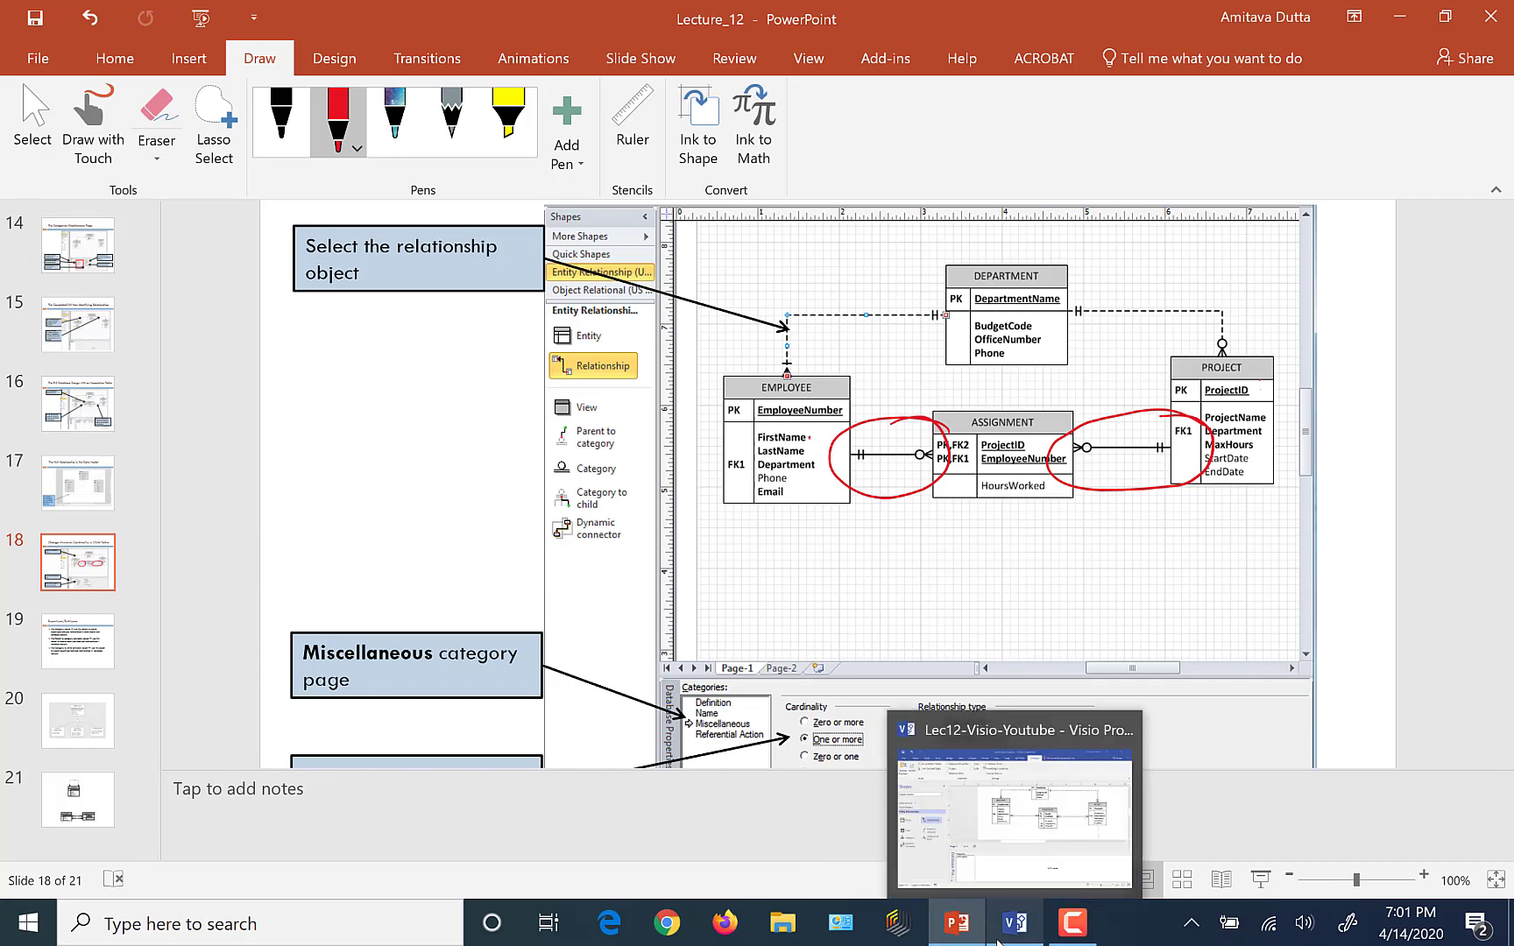
Step: Return to Visio and set the relationship type between EMPLOYEE and ASSIGNMENT to Identifying
{"action": "left_click", "coordinate": [1003, 936]}
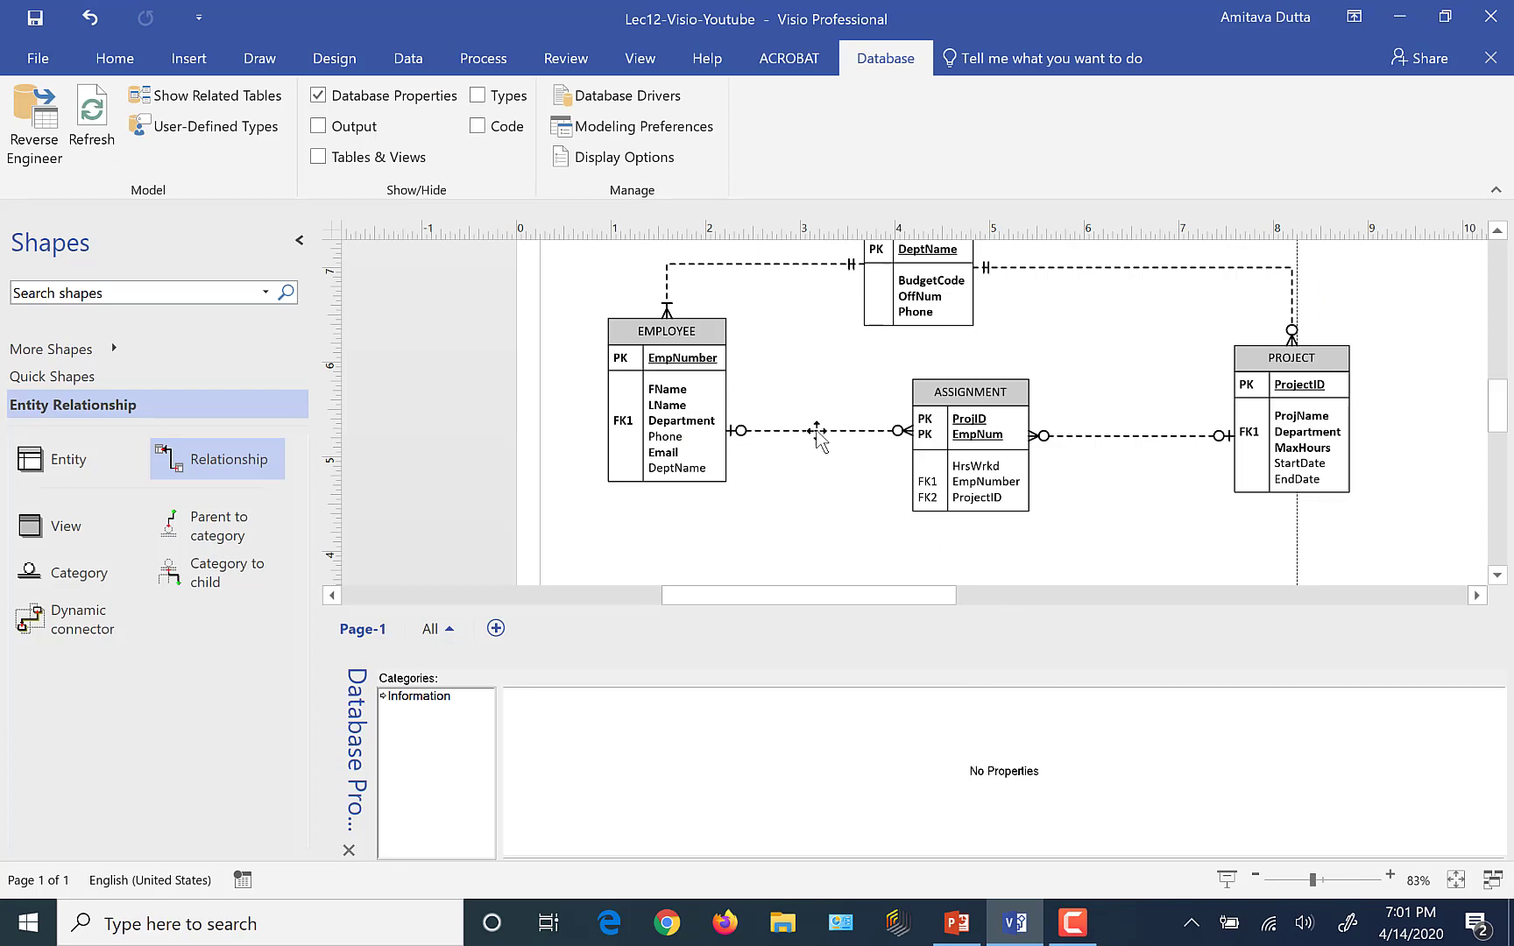
{"action": "left_click", "coordinate": [817, 431]}
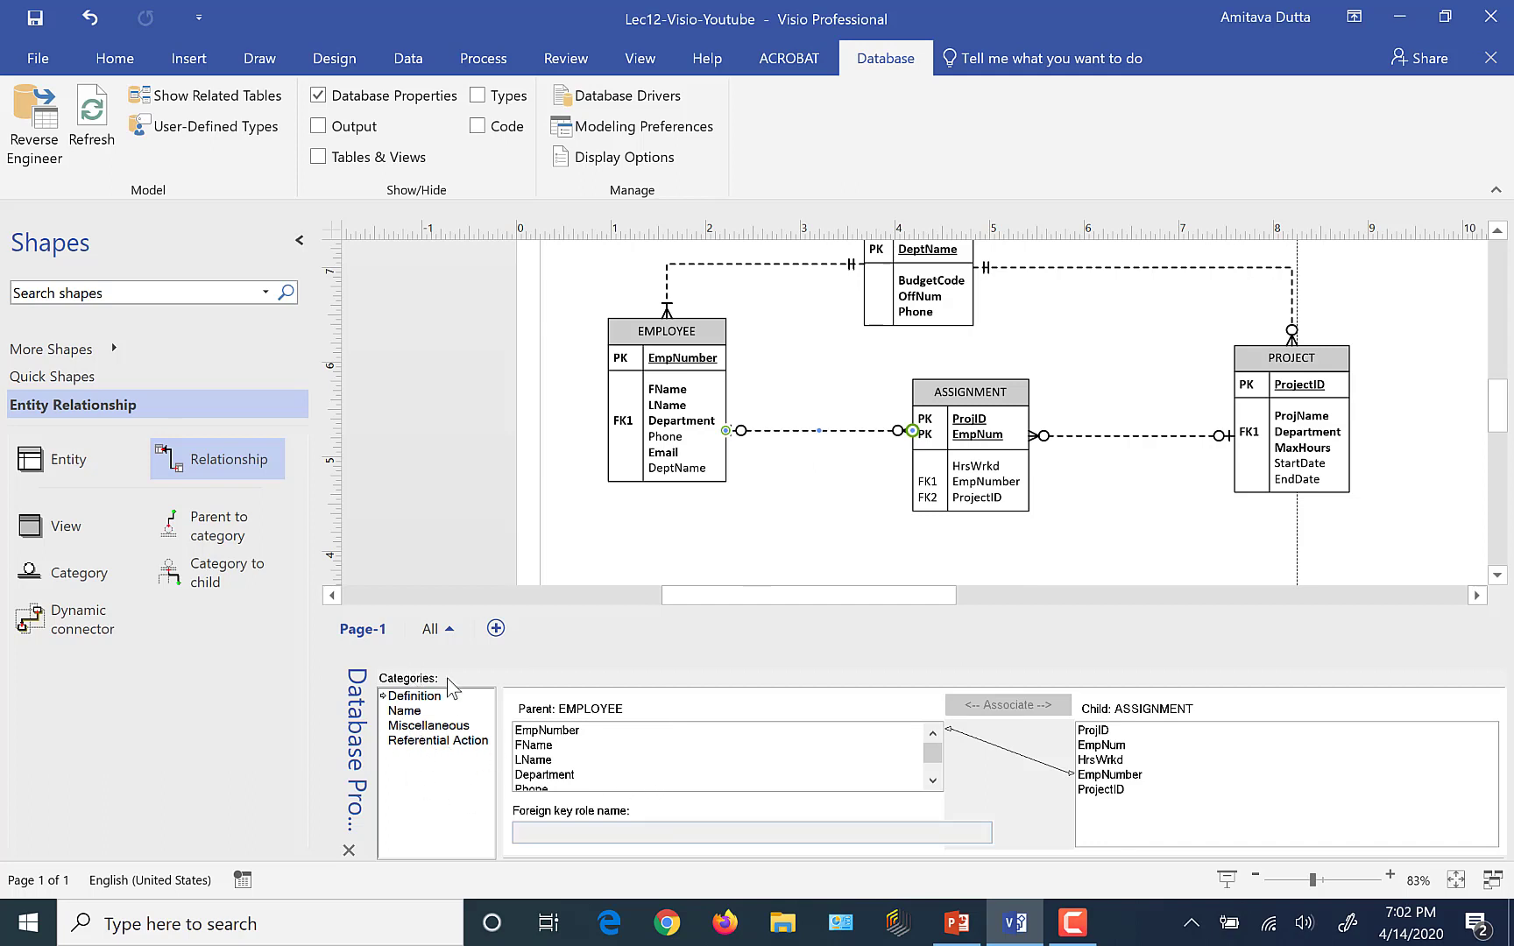
{"action": "left_click", "coordinate": [428, 727]}
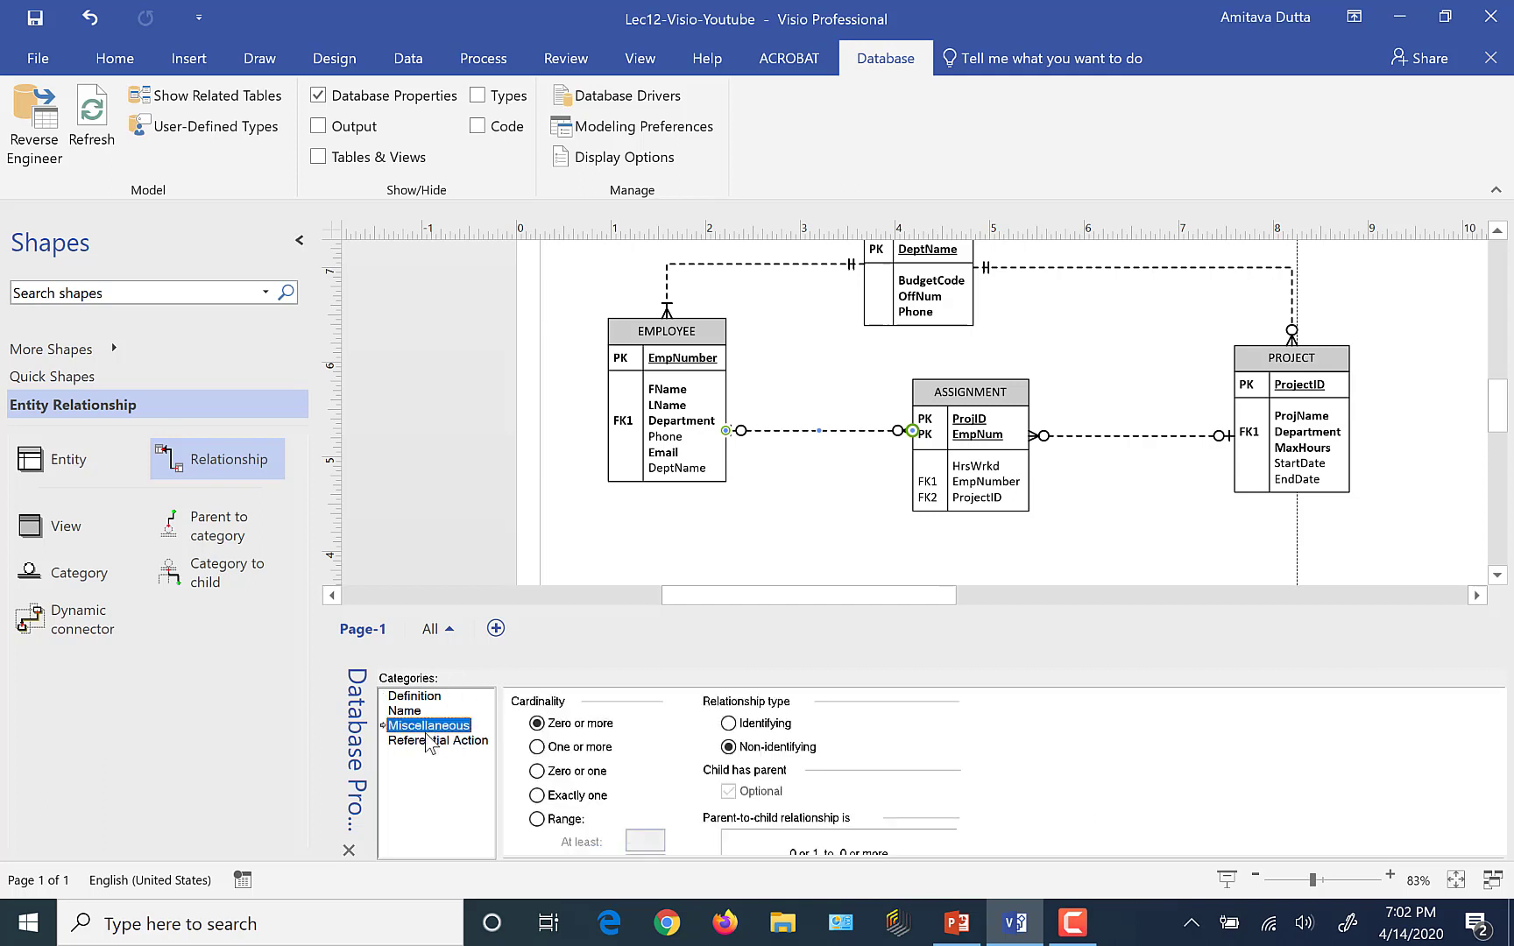
{"action": "left_click", "coordinate": [728, 724]}
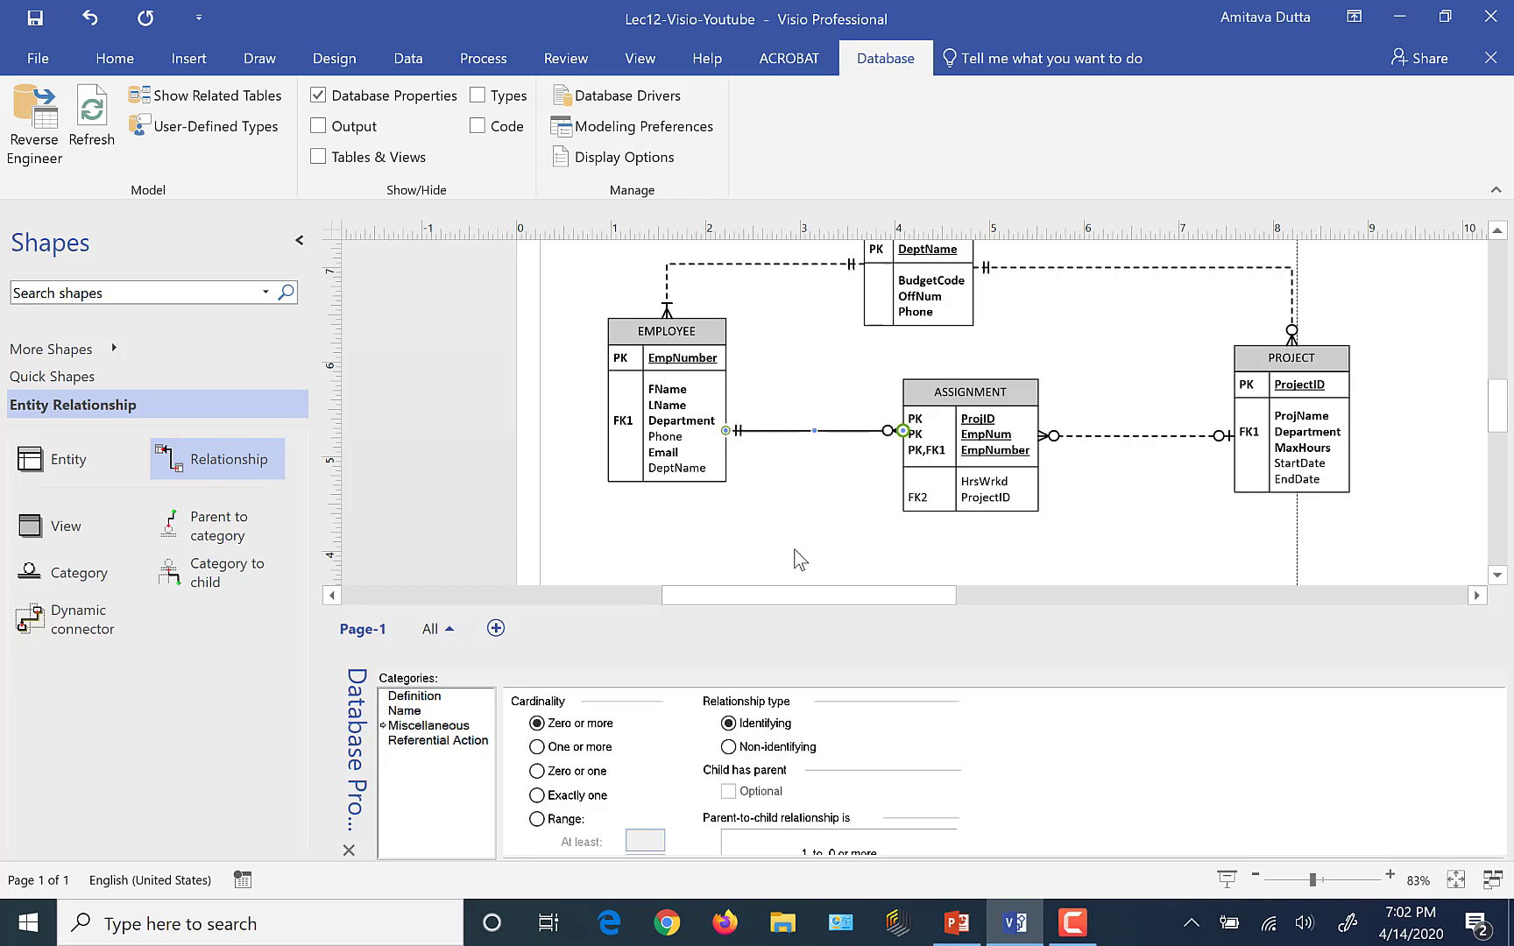
{"action": "left_click", "coordinate": [819, 559]}
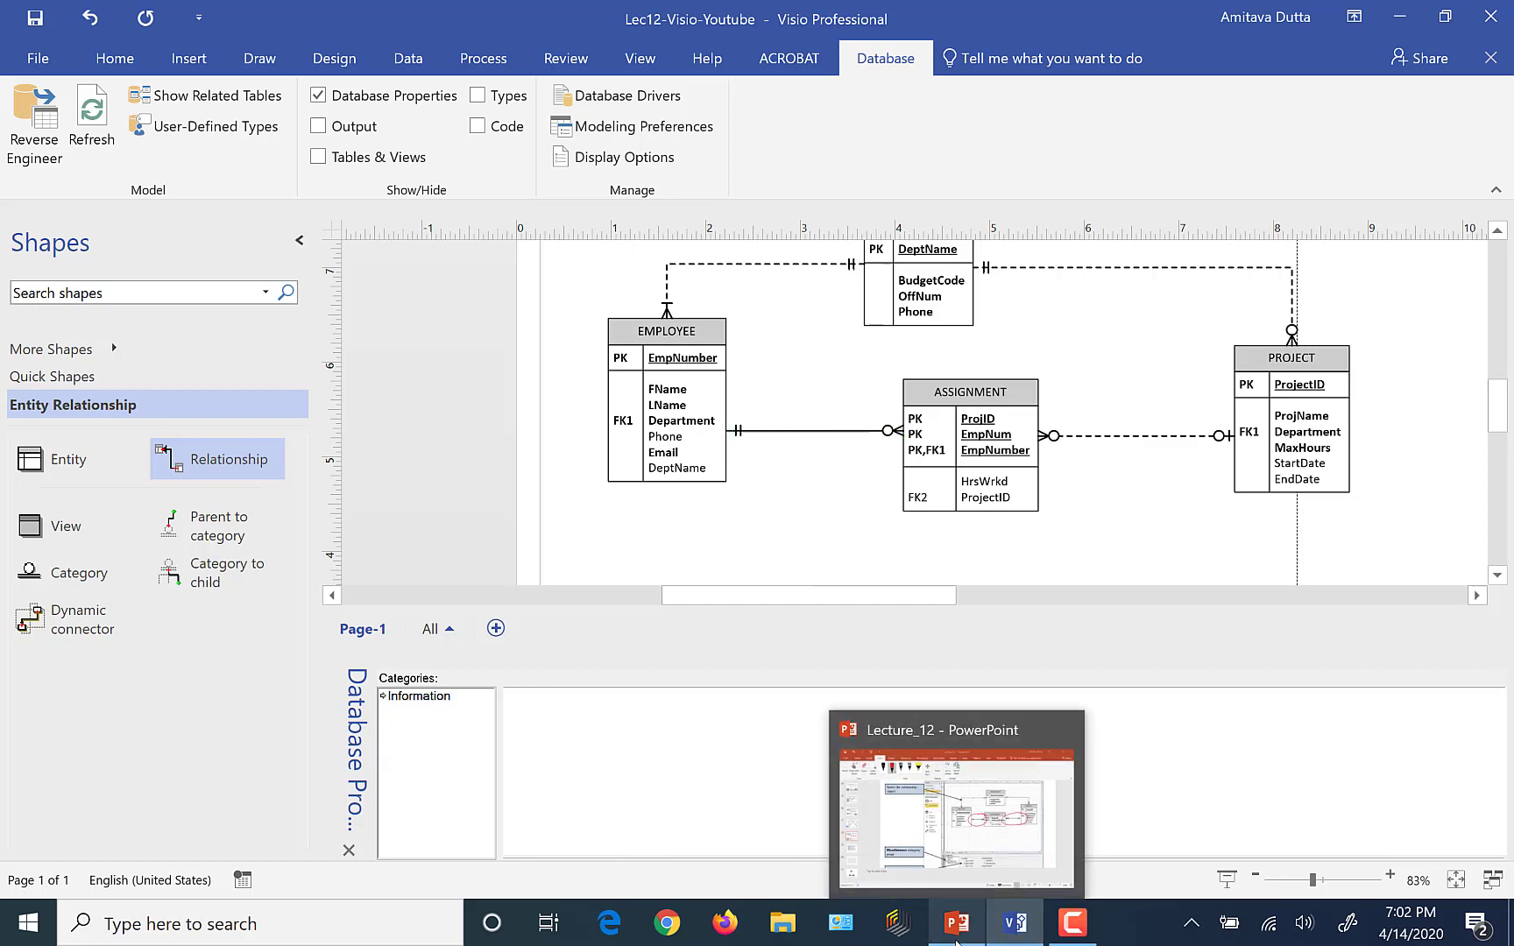
Step: Check the PowerPoint reference, then in Visio try One or more cardinality on the EMPLOYEE–ASSIGNMENT relationship and set it back to Zero or more
{"action": "left_click", "coordinate": [957, 923]}
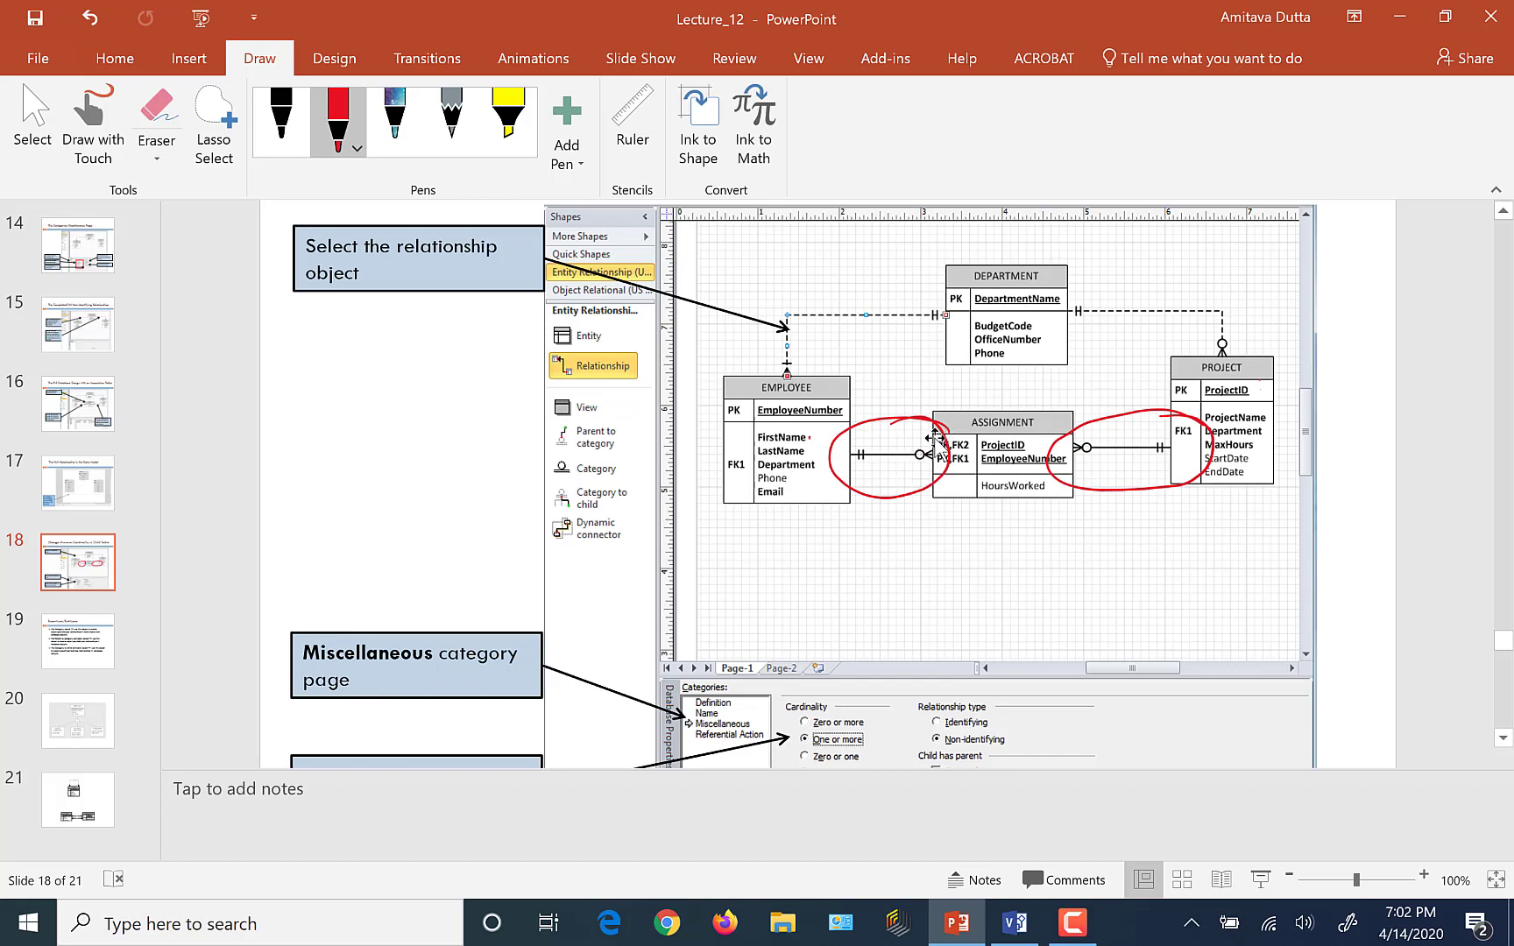
{"action": "left_click", "coordinate": [1015, 923]}
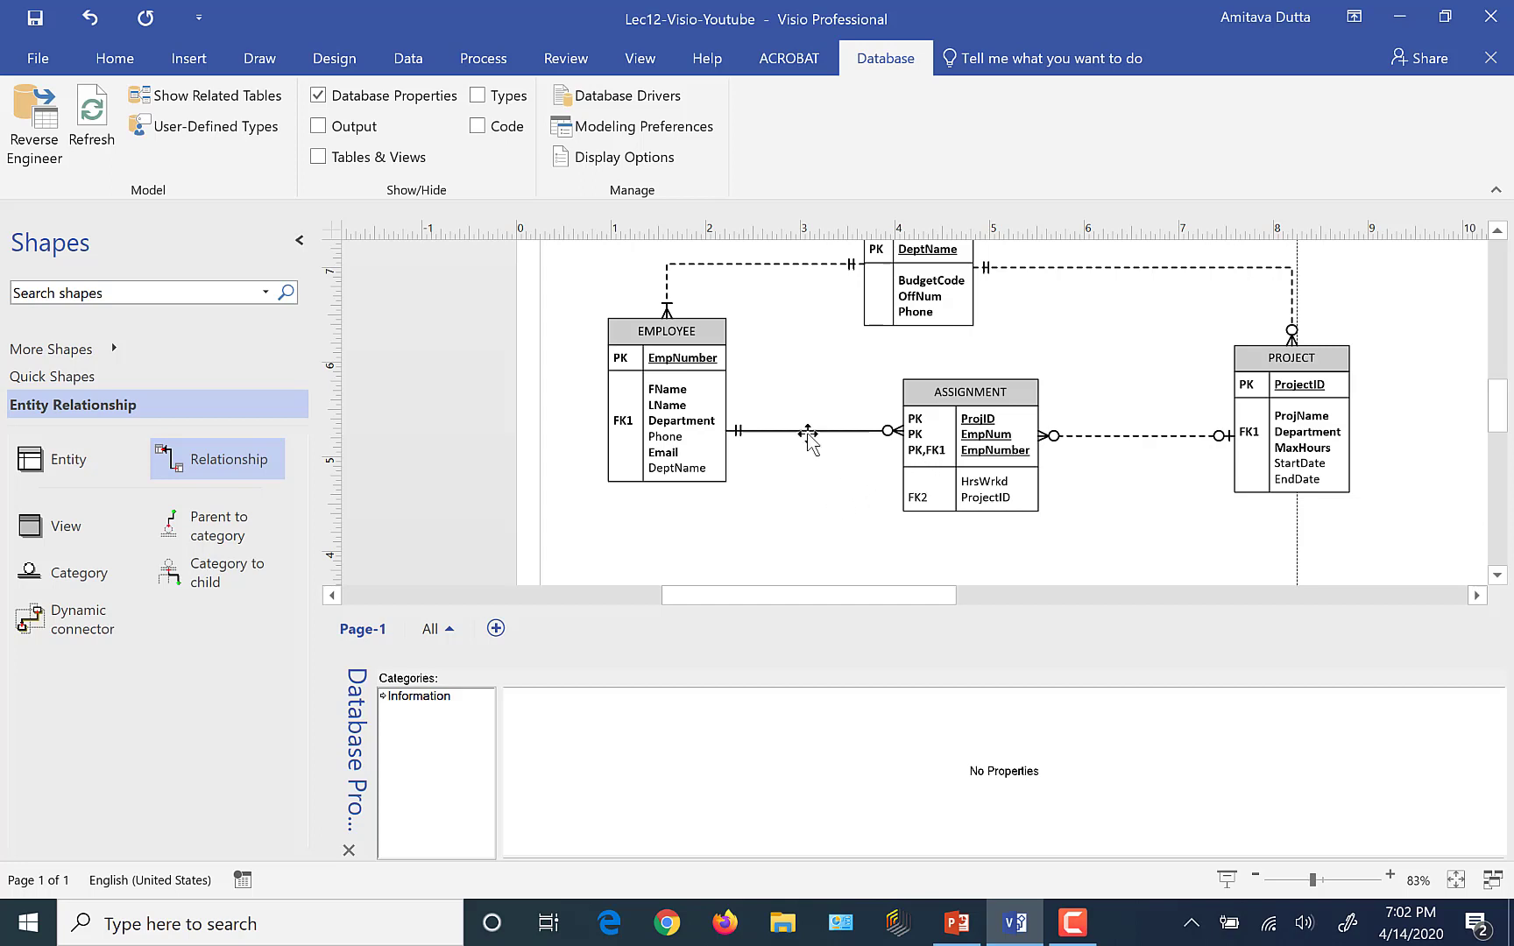
{"action": "left_click", "coordinate": [808, 431]}
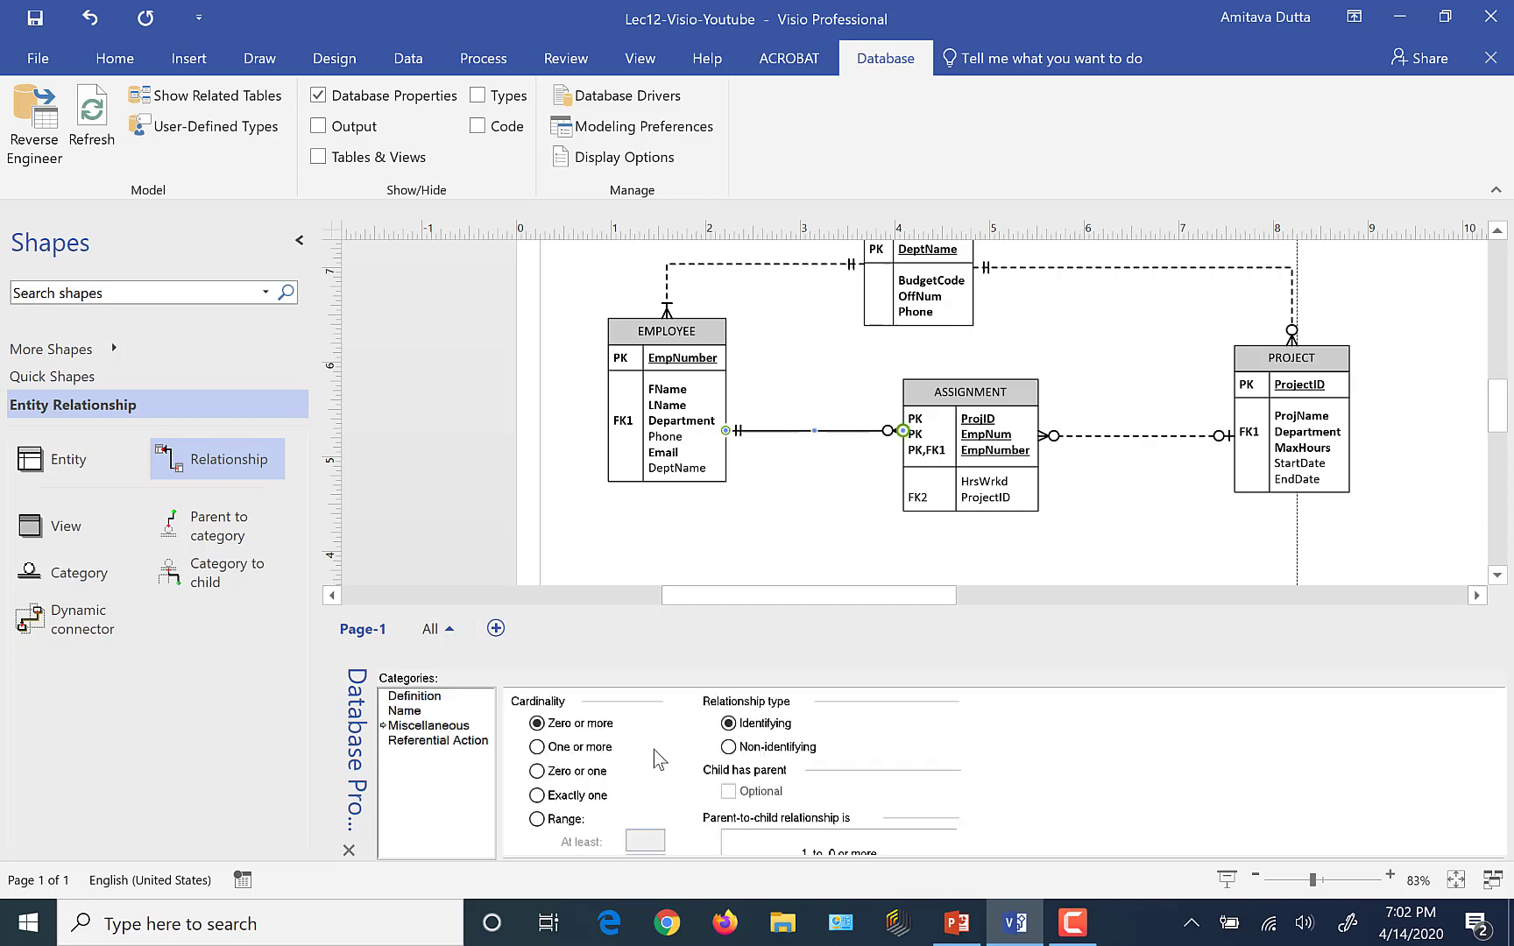
{"action": "left_click", "coordinate": [538, 748]}
{"action": "left_click", "coordinate": [537, 724]}
{"action": "left_click", "coordinate": [789, 517]}
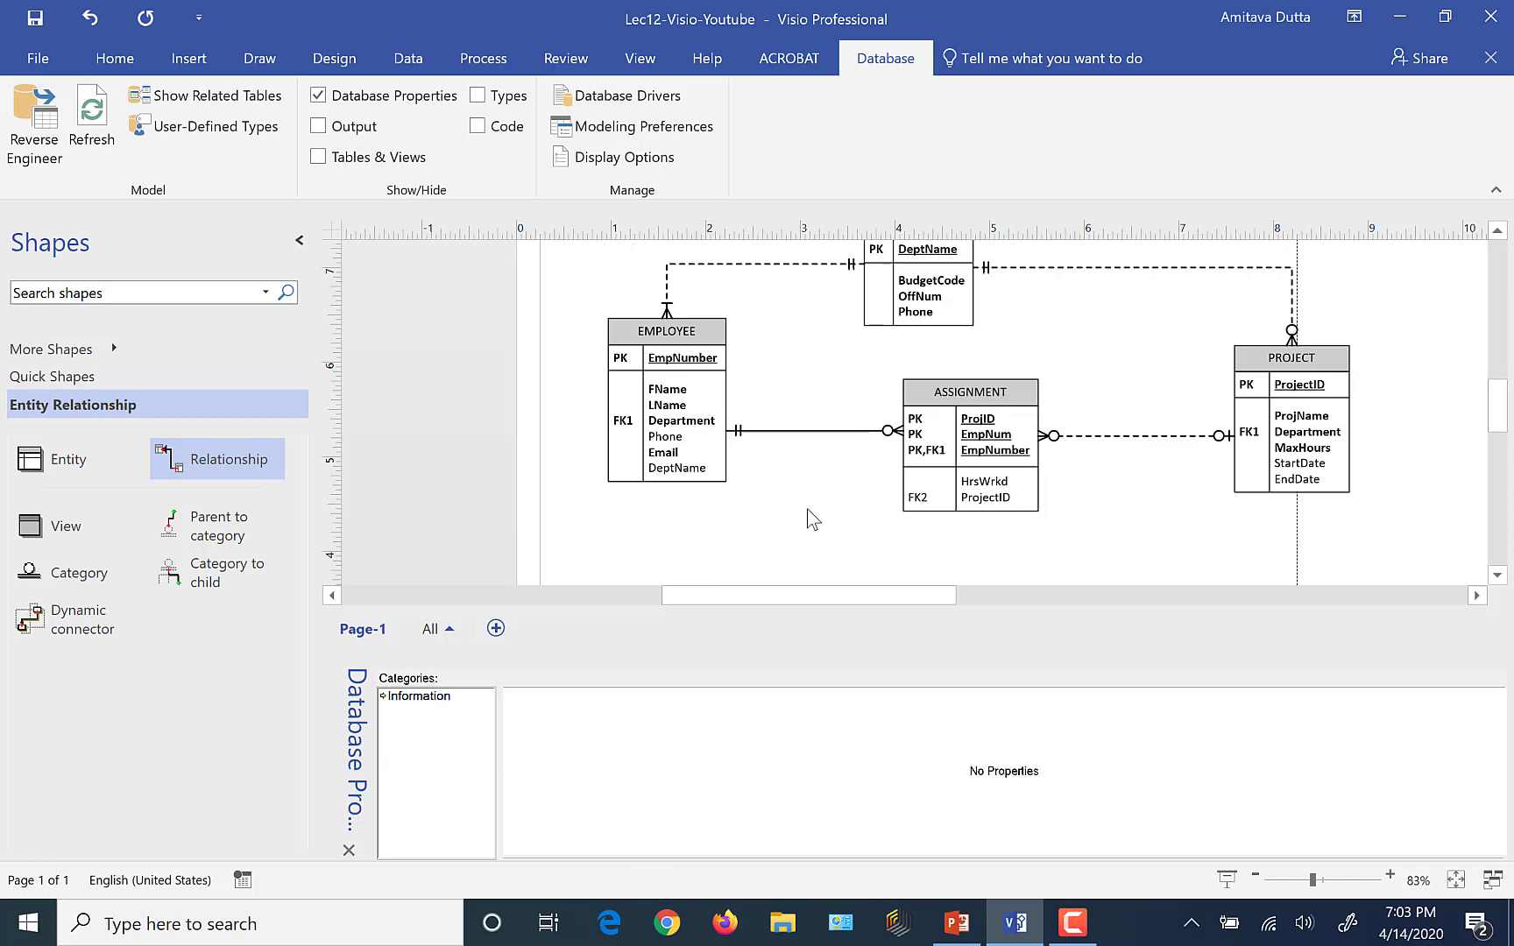
Step: Compare the PROJECT–ASSIGNMENT relationship with the reference diagram in PowerPoint, and set its type to Identifying in Visio
{"action": "left_click", "coordinate": [1142, 435]}
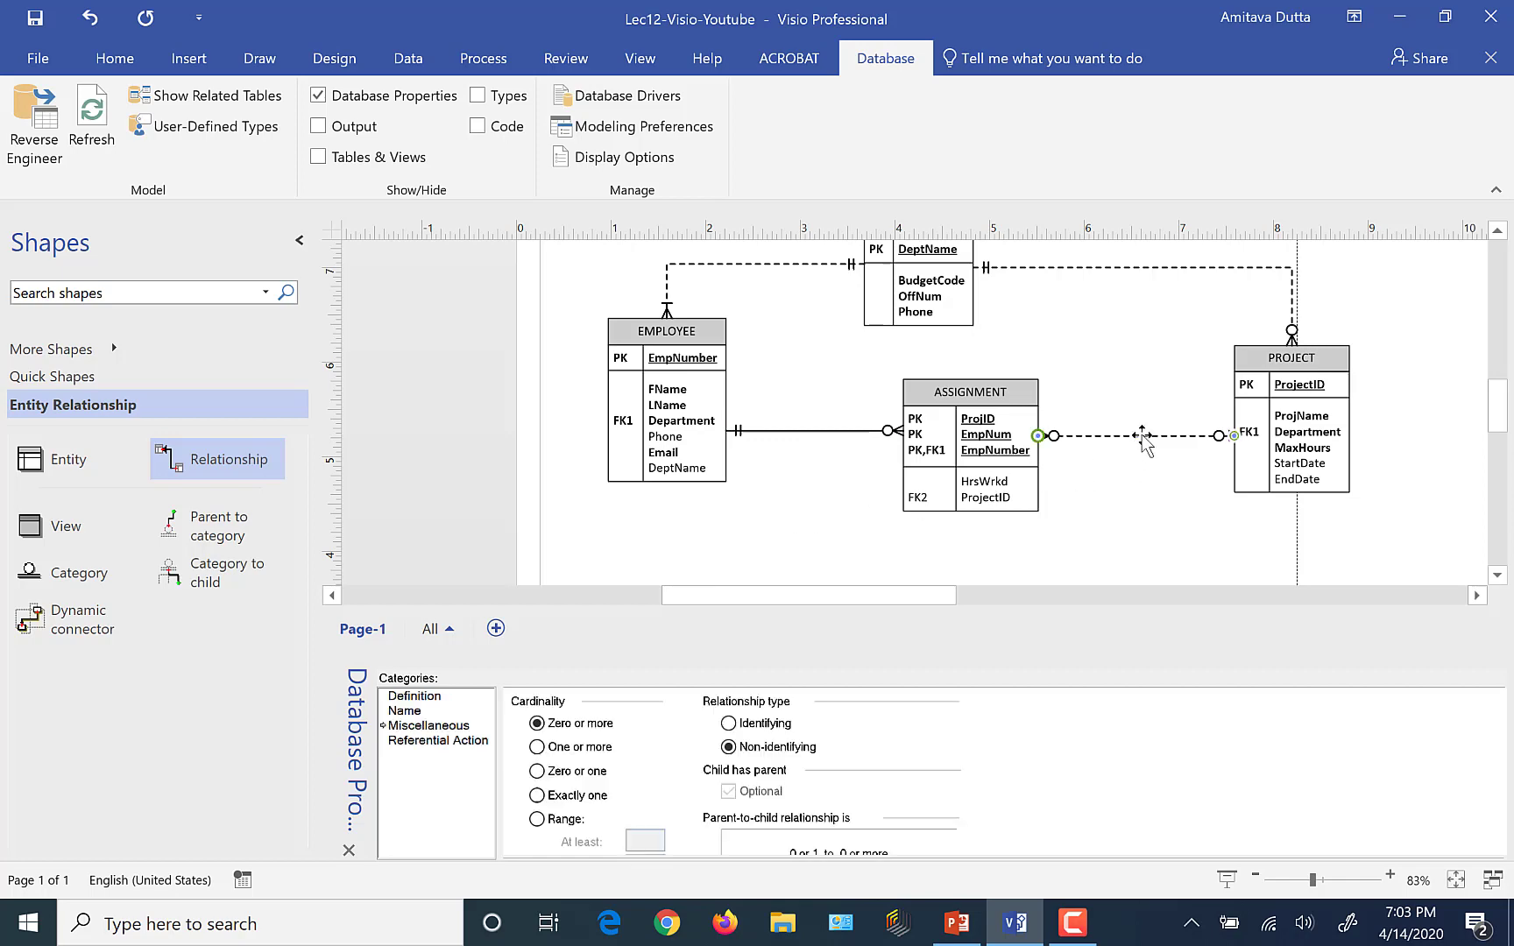
{"action": "left_click", "coordinate": [968, 934]}
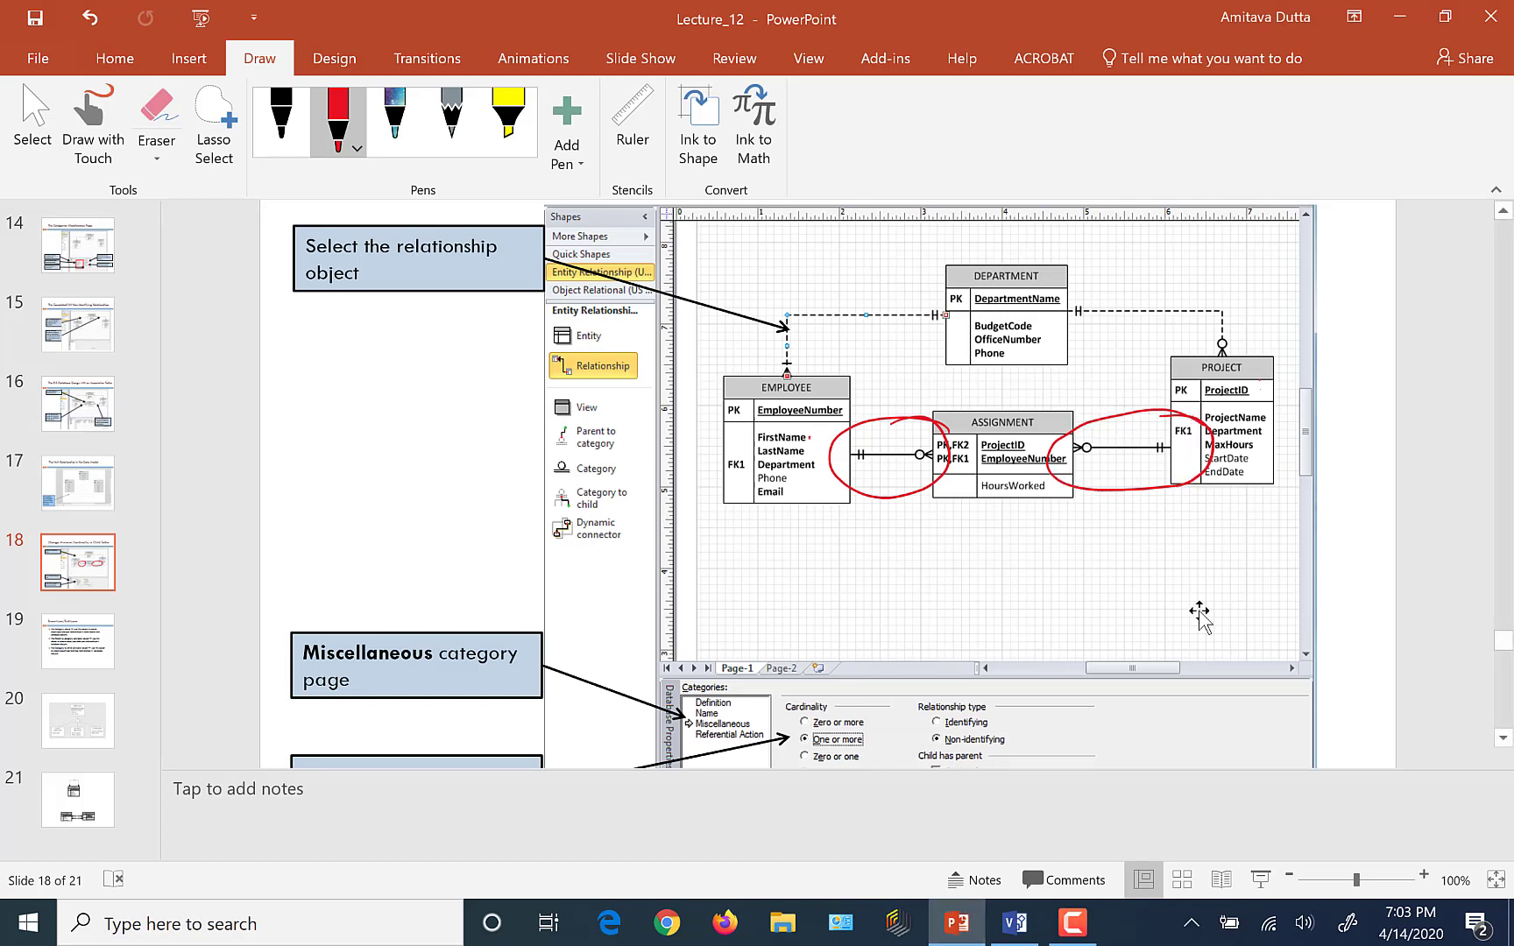
{"action": "left_click", "coordinate": [1008, 940]}
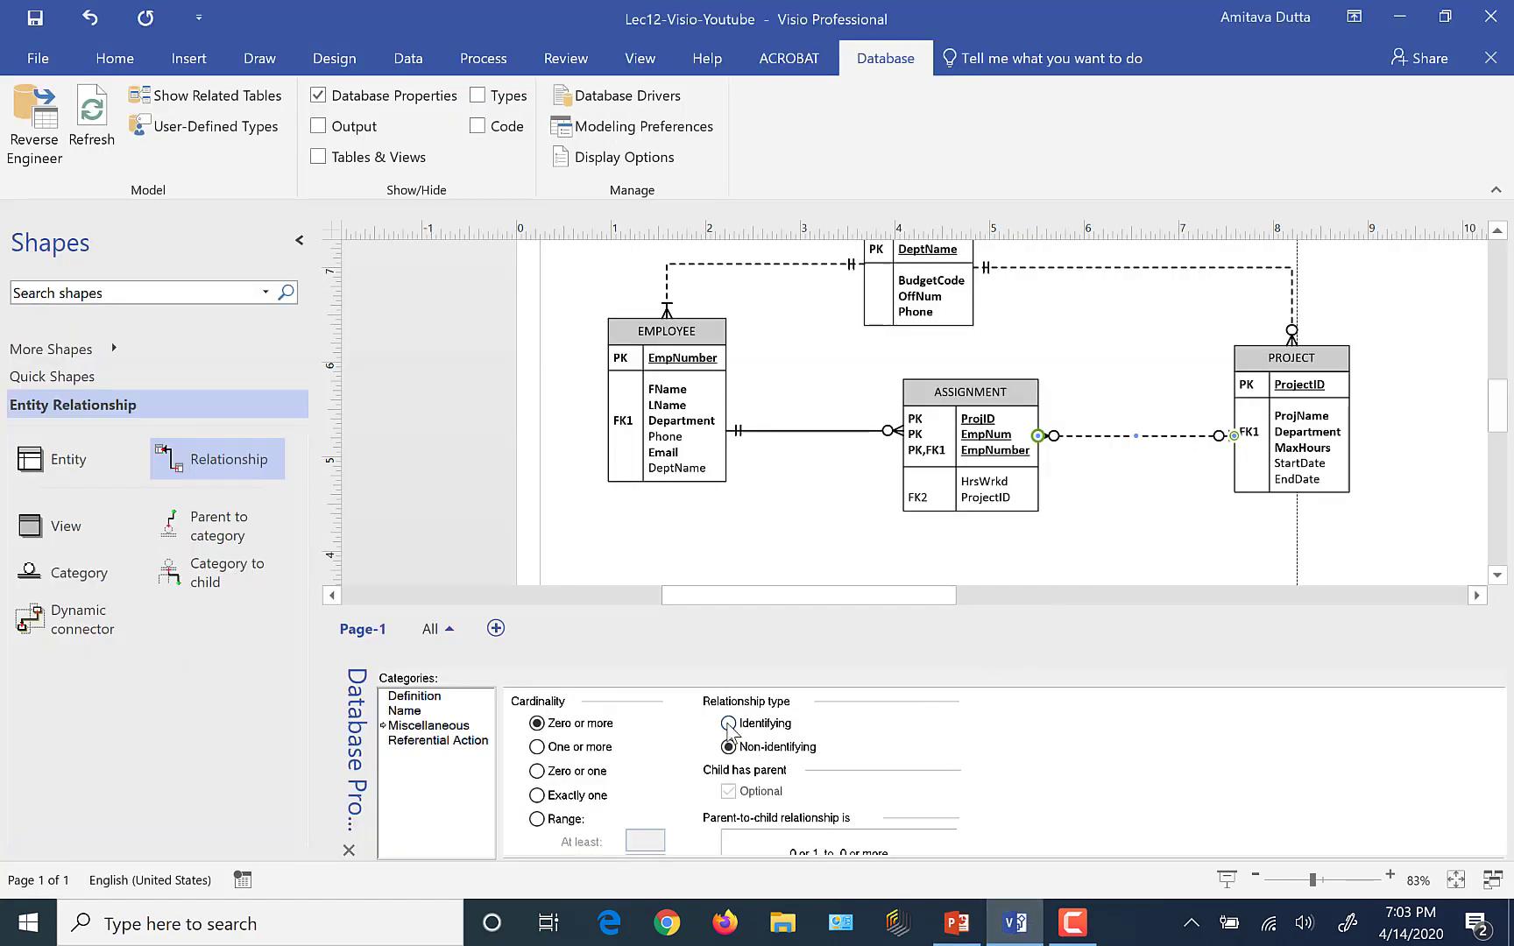
{"action": "left_click", "coordinate": [728, 723]}
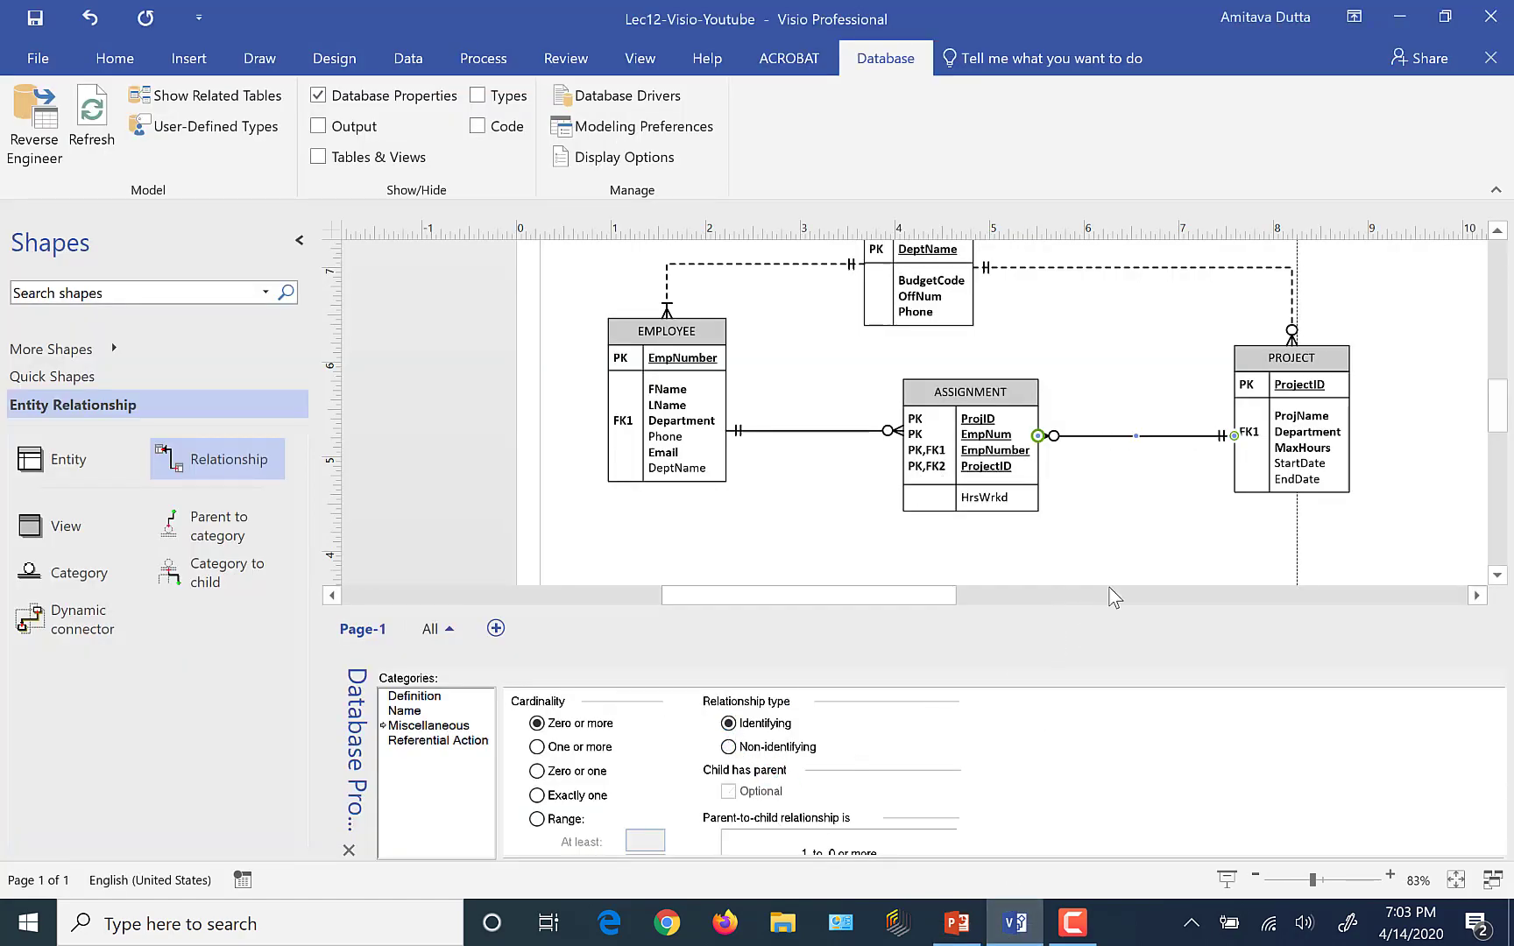
{"action": "left_click", "coordinate": [1159, 487]}
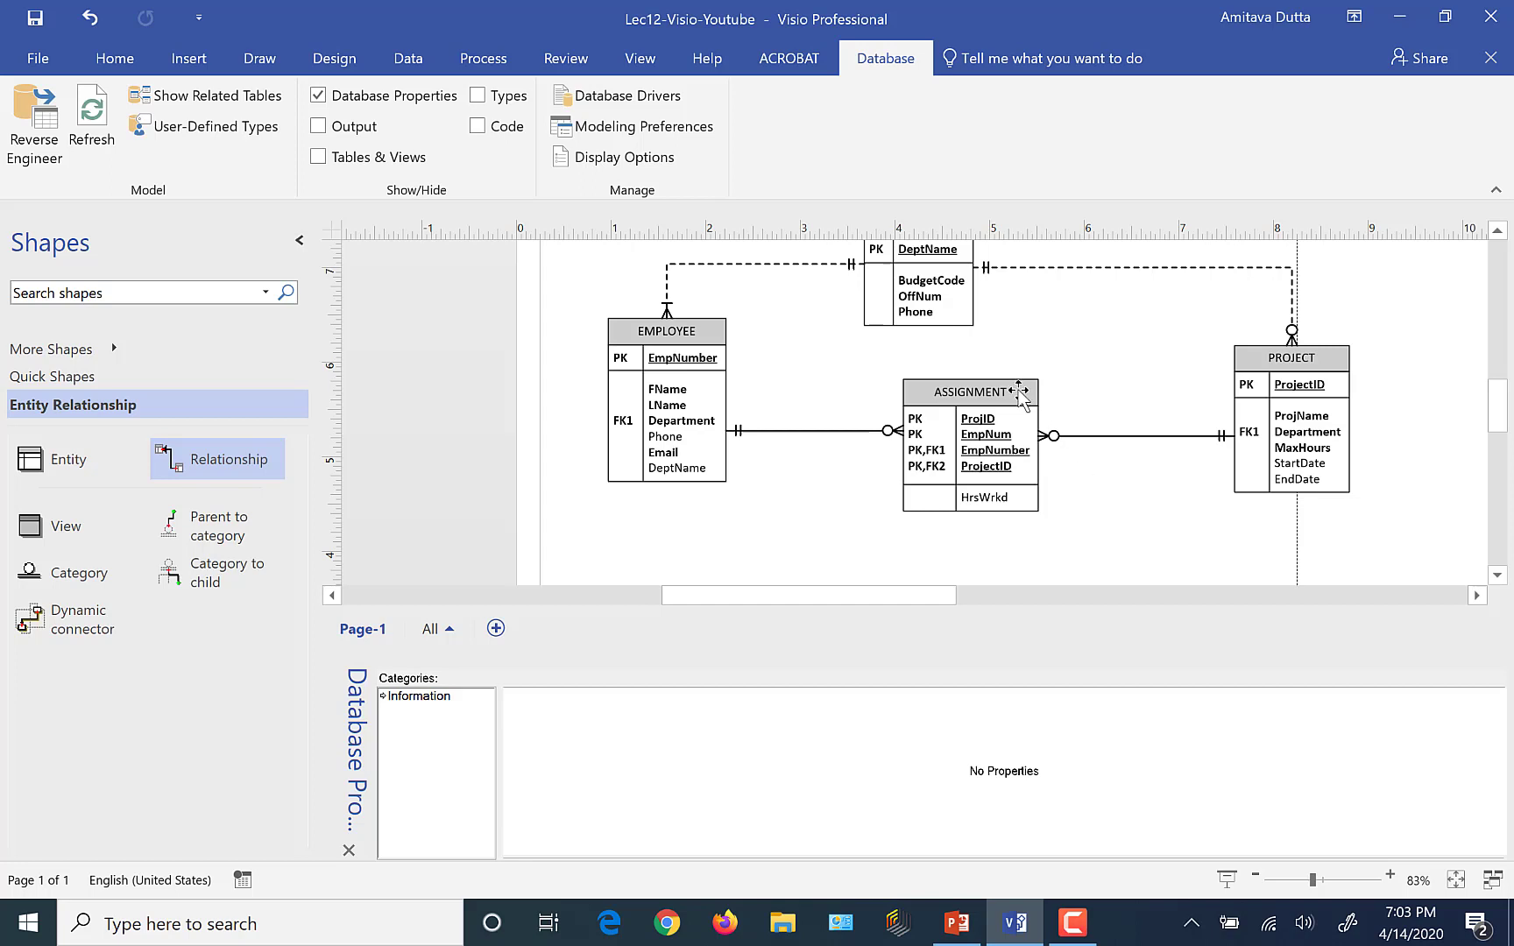
Step: In the EMPLOYEE–ASSIGNMENT relationship definition, associate EMPLOYEE's EmpNumber with ASSIGNMENT's EmpNum as the foreign key
{"action": "left_click", "coordinate": [1019, 394]}
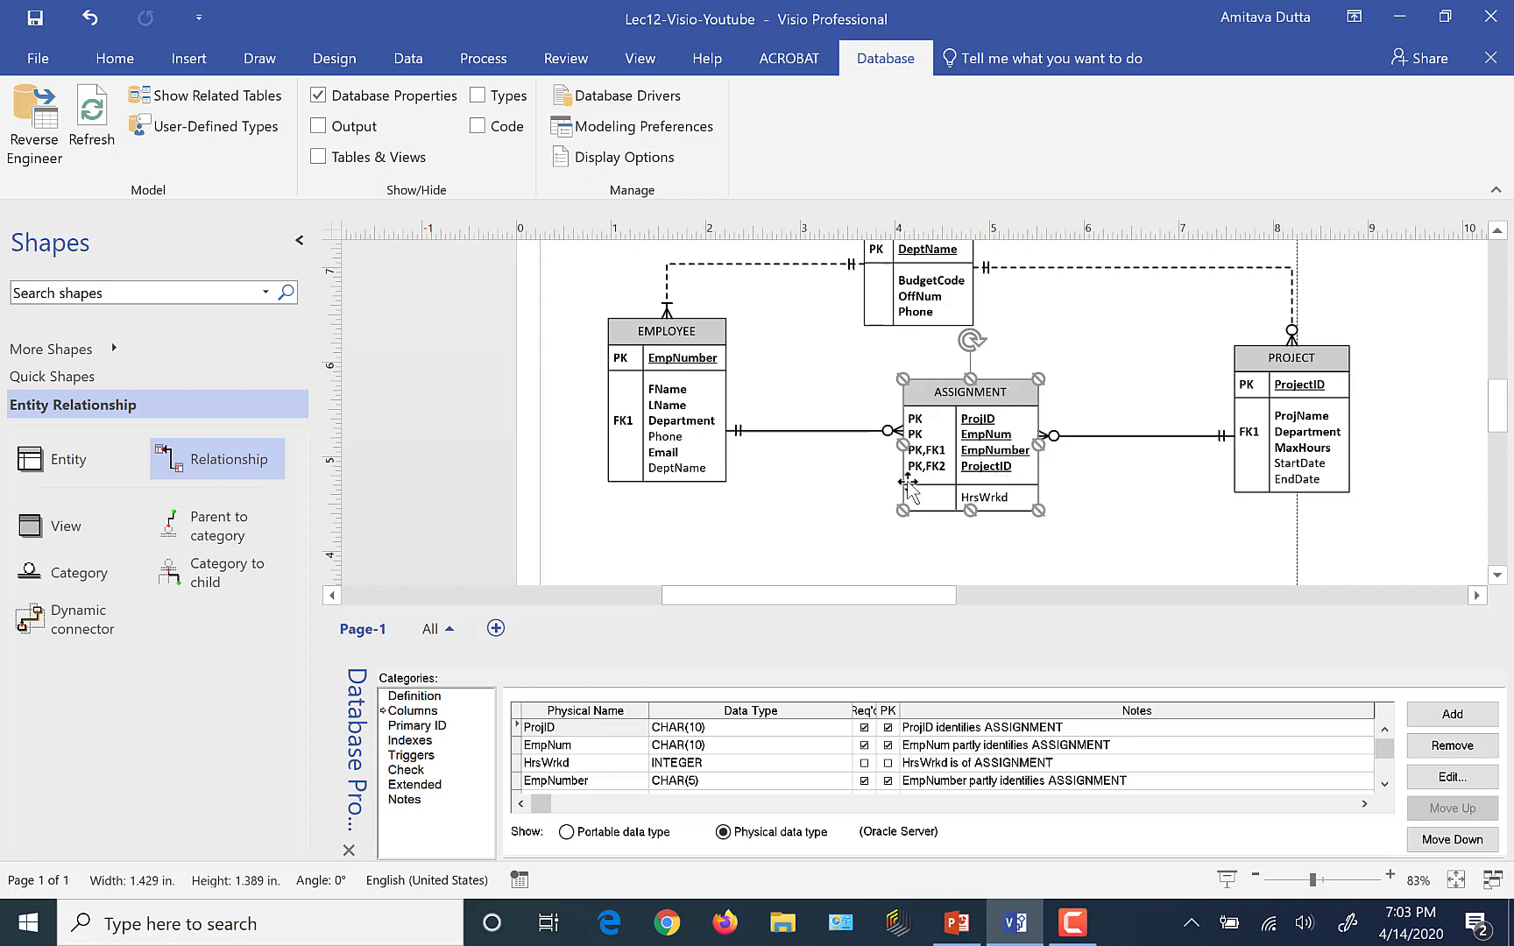
{"action": "left_click", "coordinate": [810, 431]}
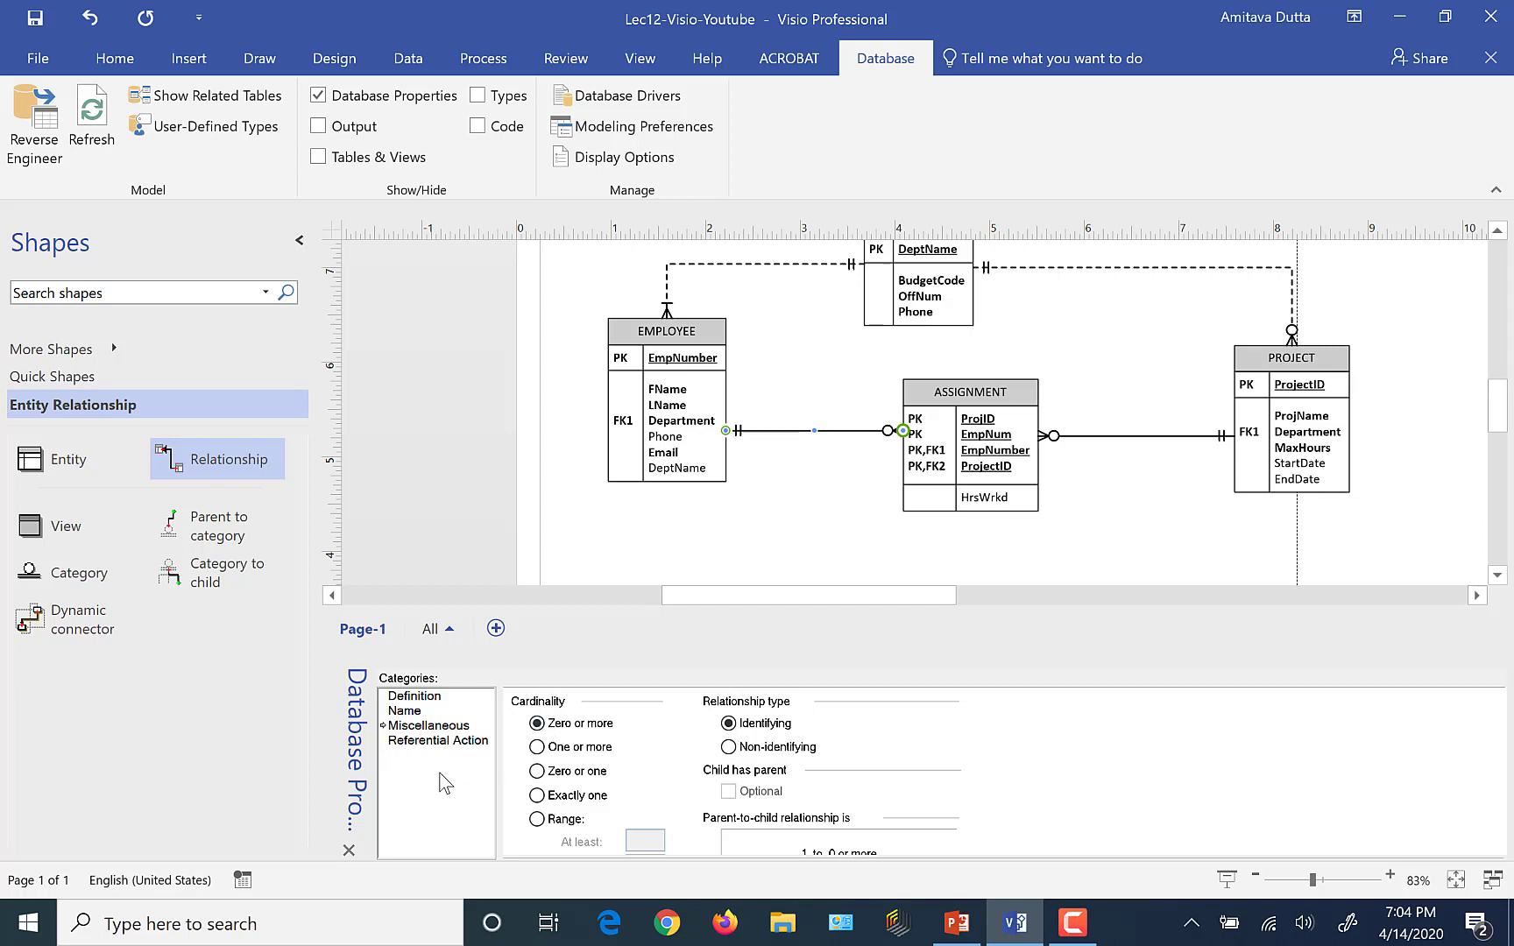
{"action": "left_click", "coordinate": [416, 701]}
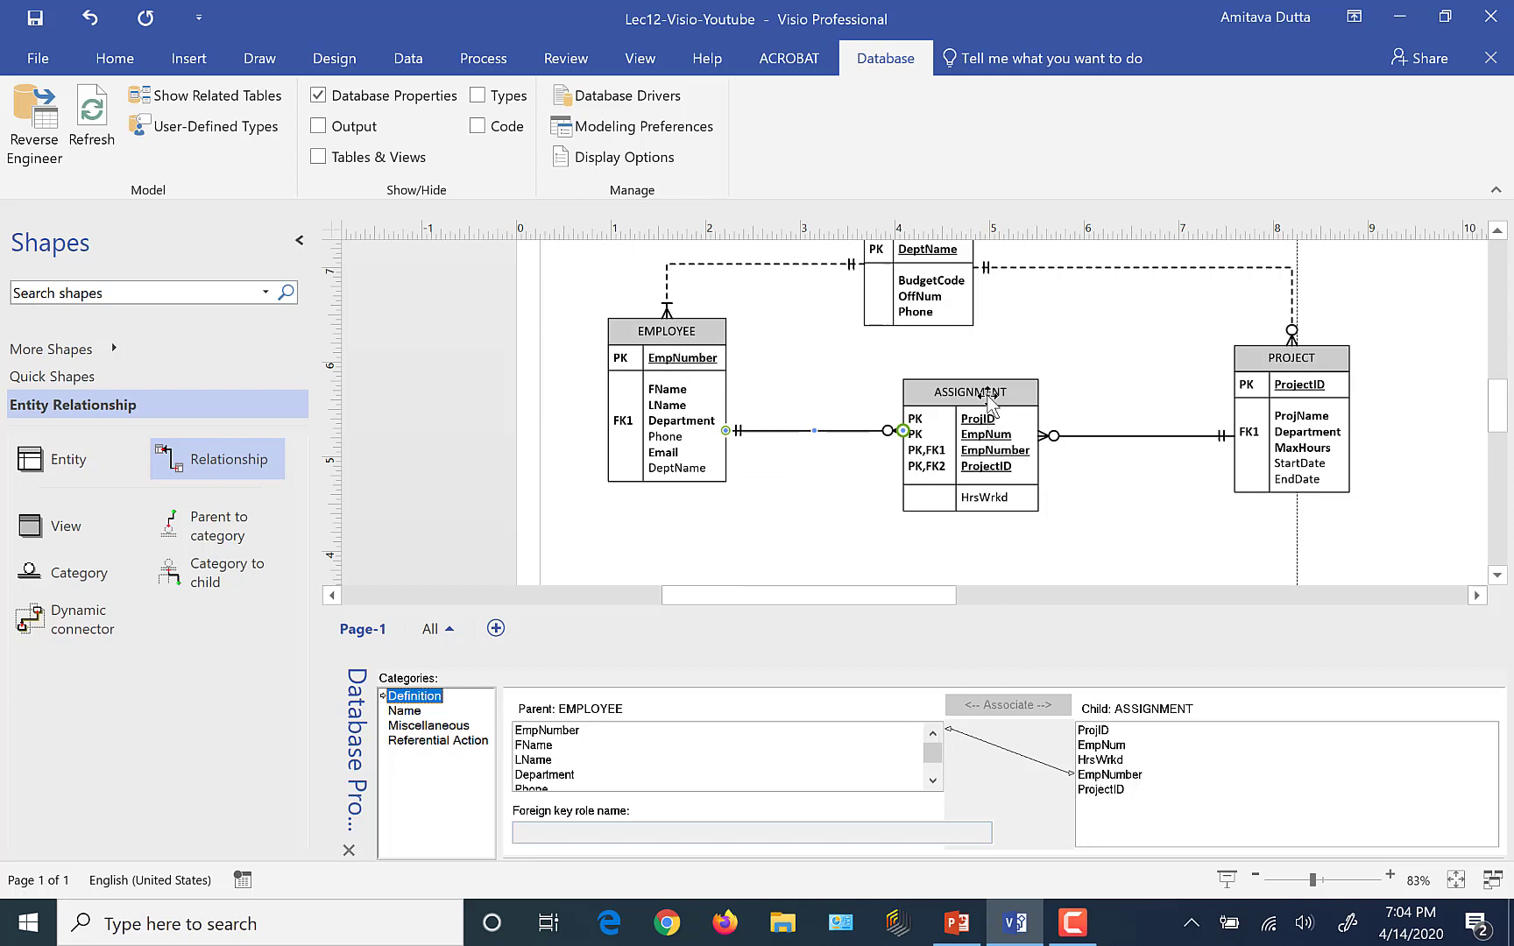
{"action": "left_click", "coordinate": [537, 733]}
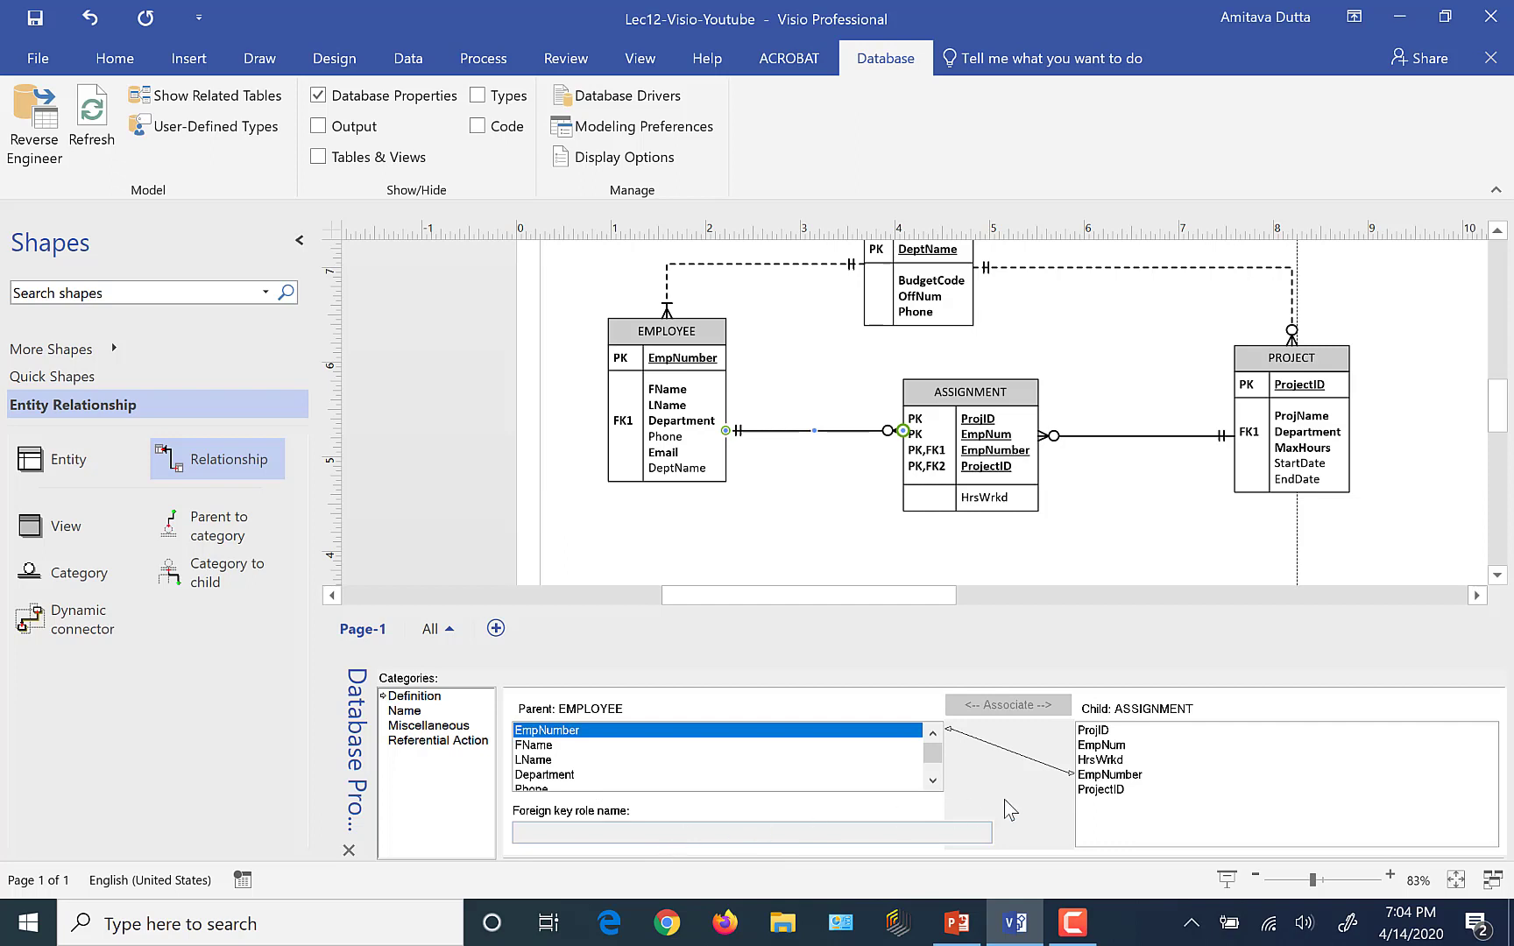
{"action": "left_click", "coordinate": [1109, 746]}
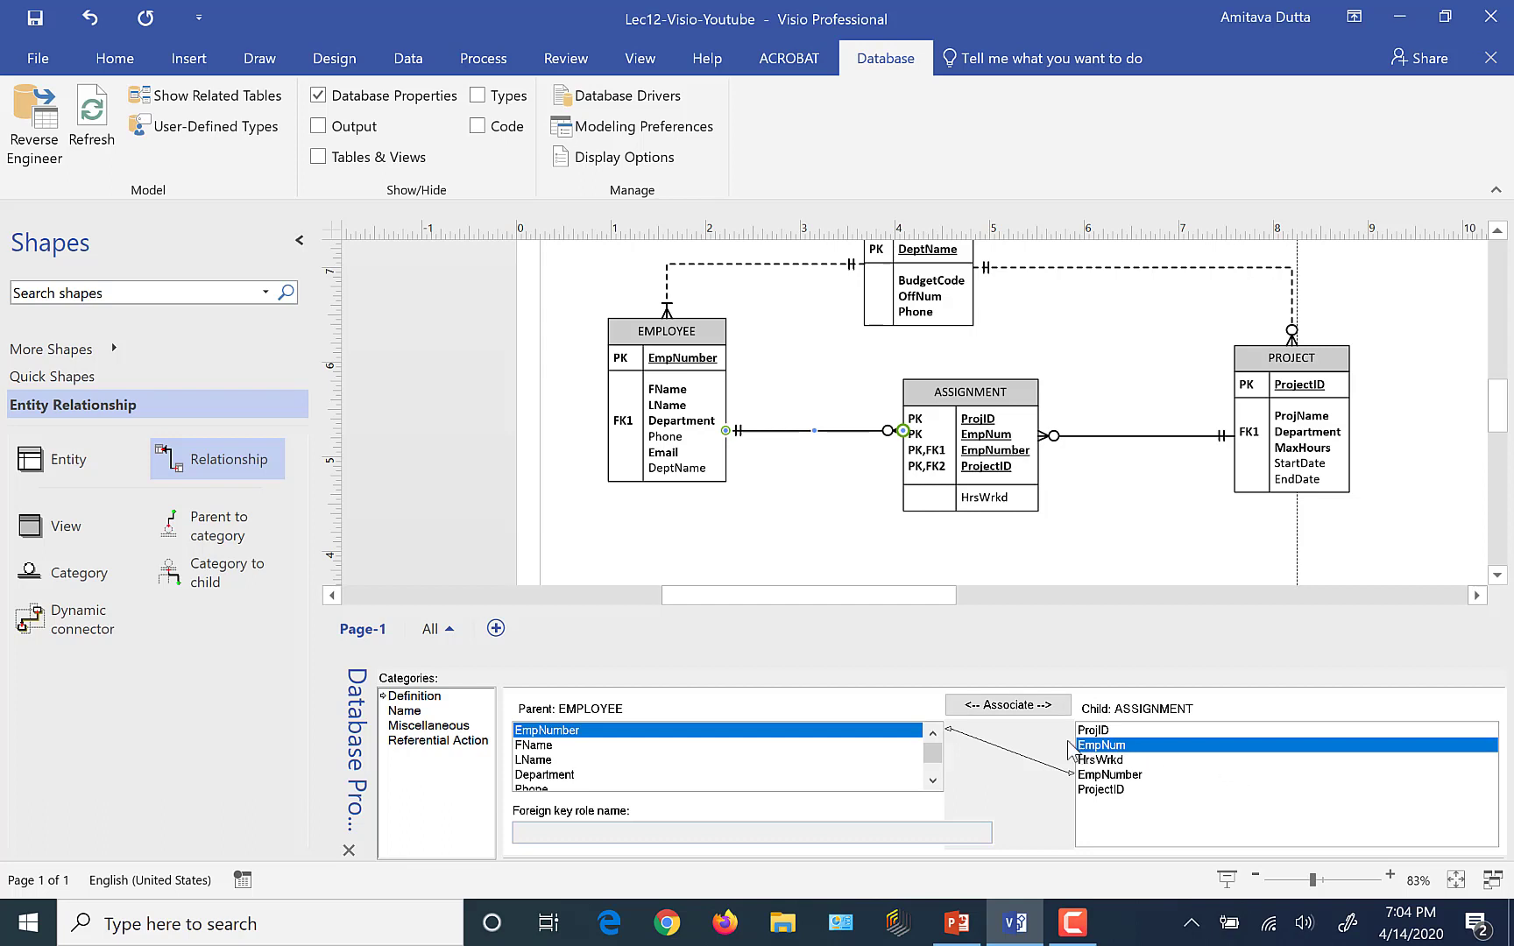
{"action": "left_click", "coordinate": [1008, 706]}
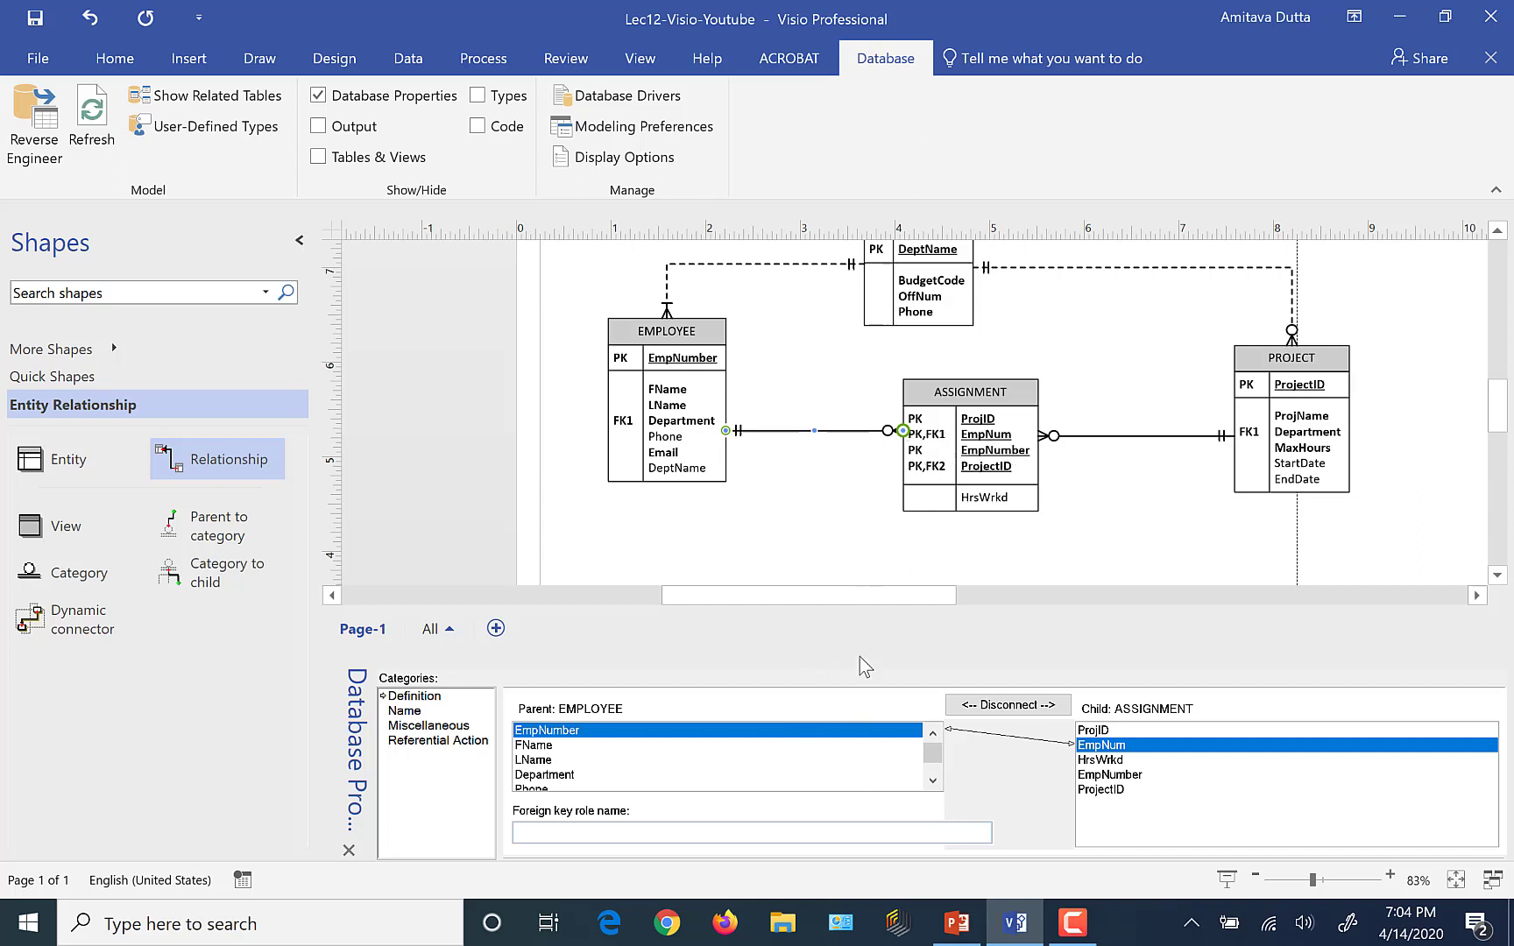
Step: In the PROJECT–ASSIGNMENT relationship definition, associate PROJECT's ProjectID with ASSIGNMENT's ProjID as the foreign key
{"action": "left_click", "coordinate": [1152, 437]}
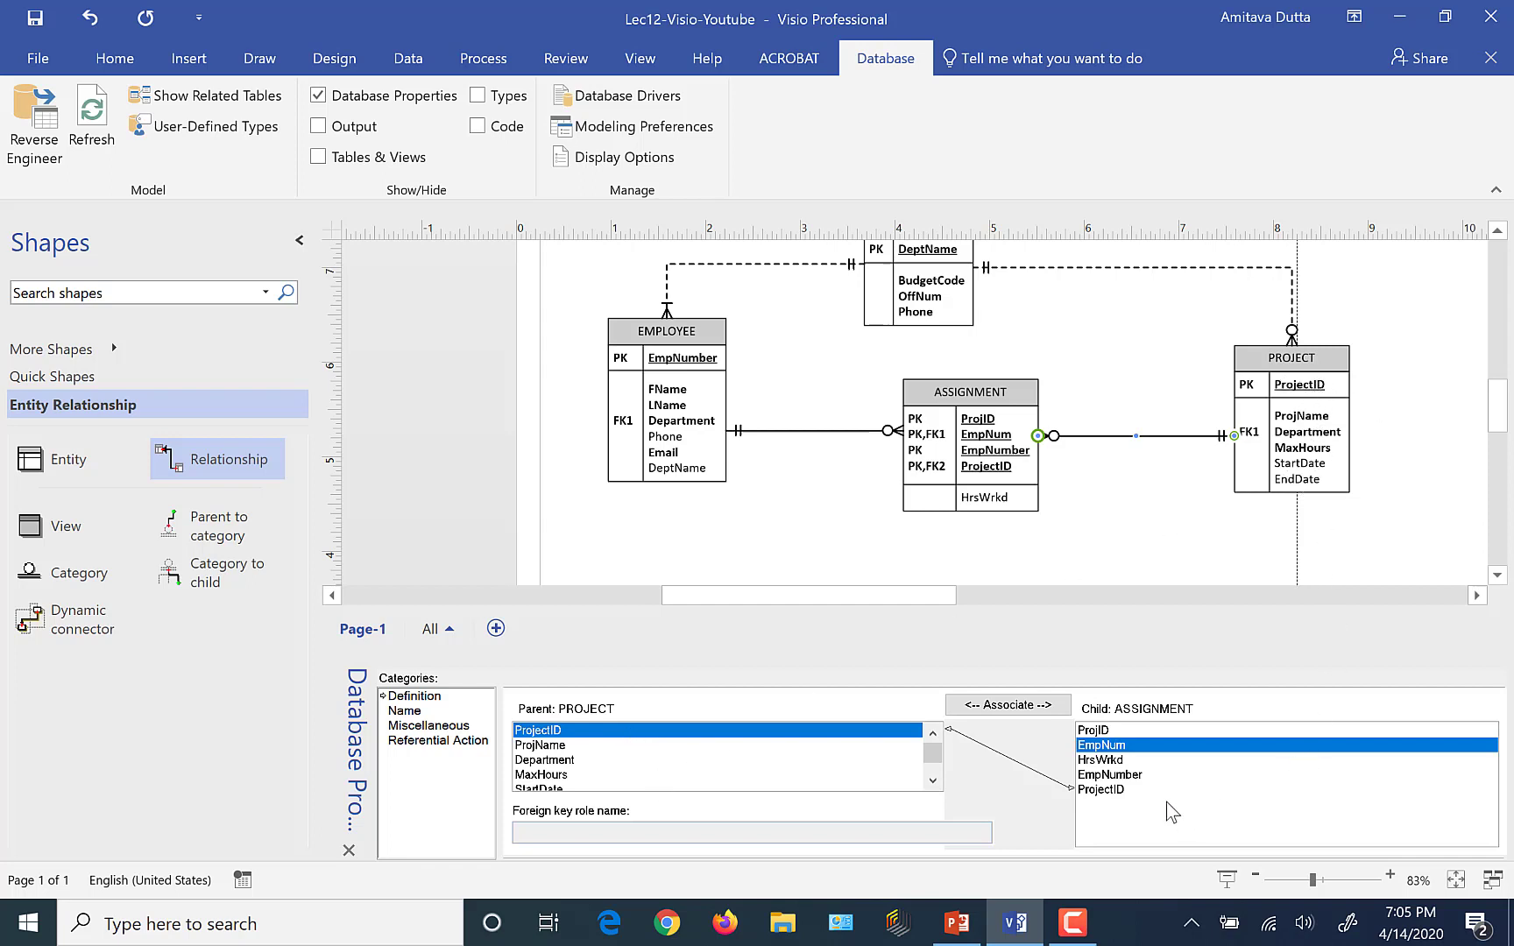
{"action": "left_click", "coordinate": [1105, 731]}
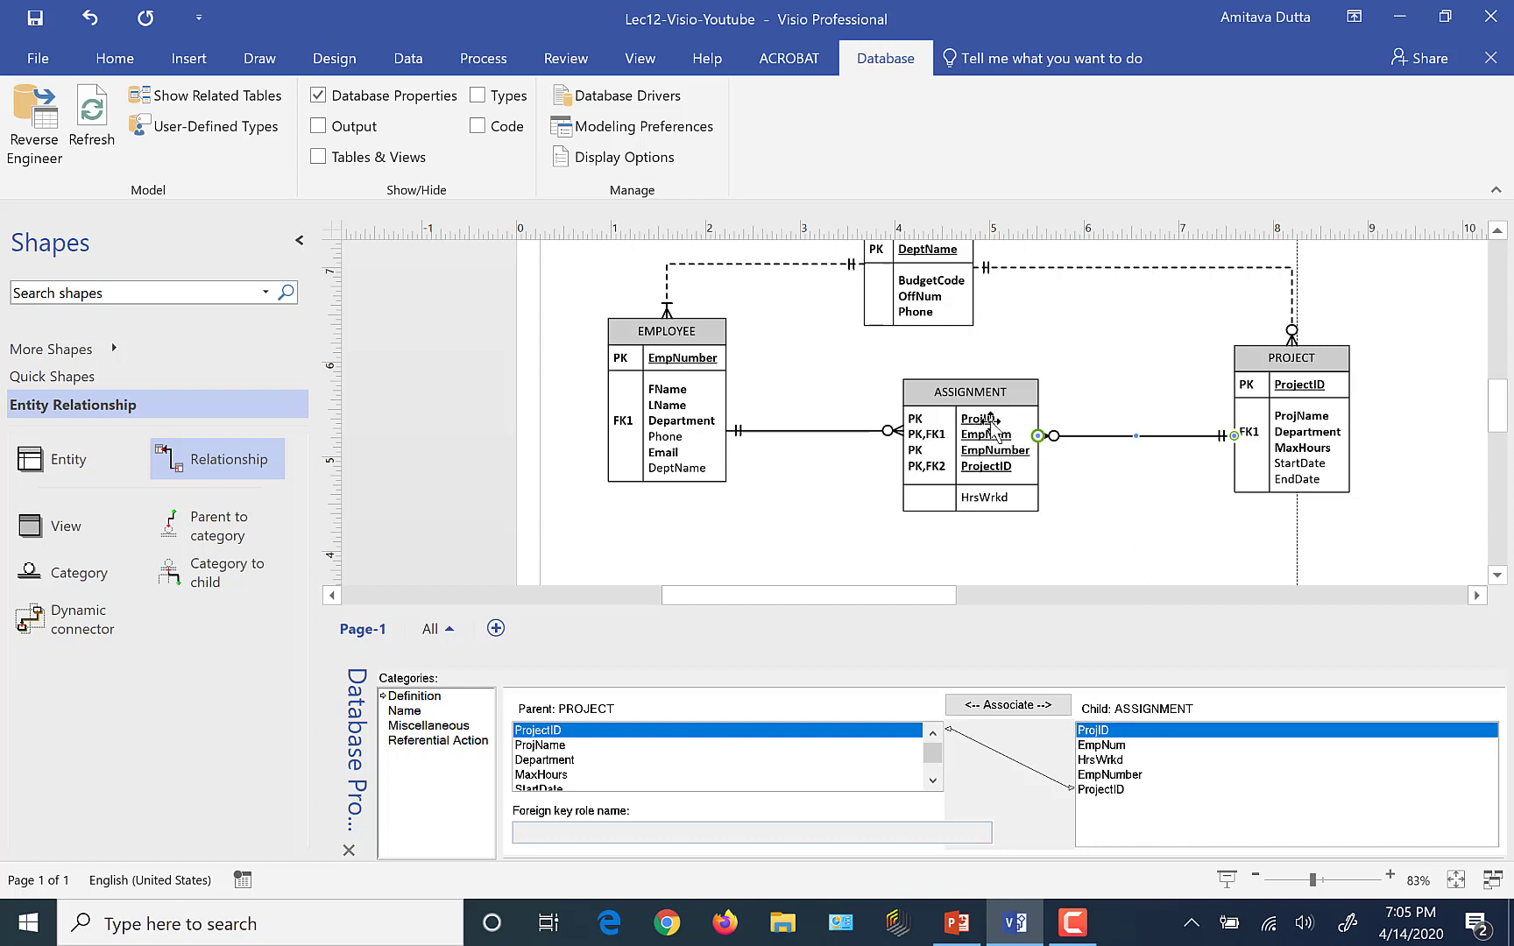
{"action": "left_click", "coordinate": [1010, 707]}
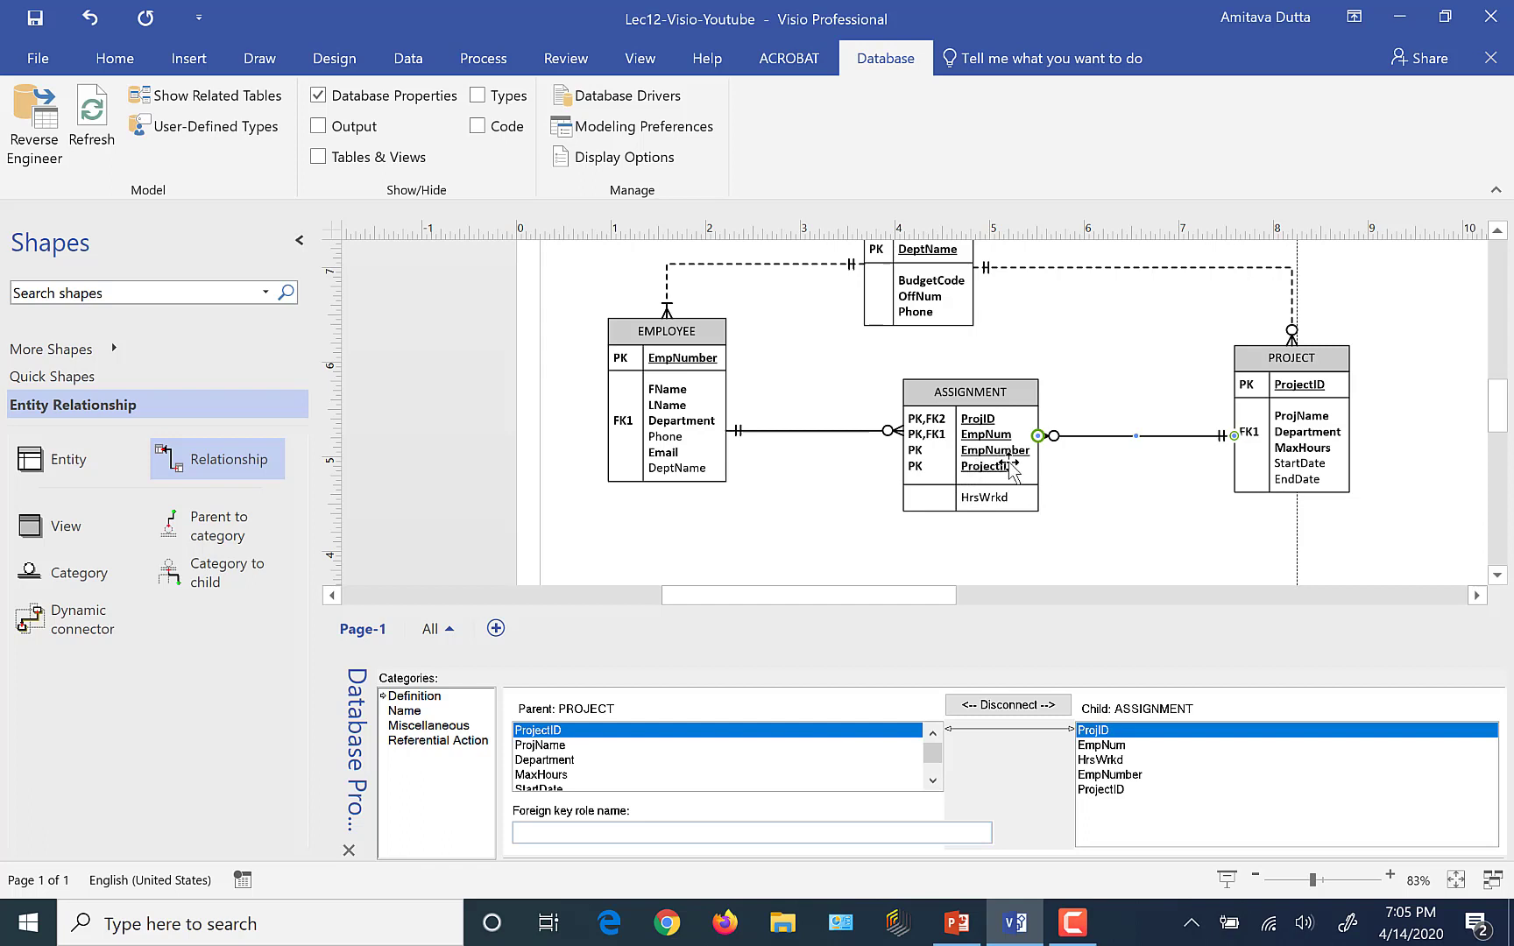
Step: Remove the duplicate EmpNumber column from the ASSIGNMENT entity
{"action": "left_click", "coordinate": [1020, 392]}
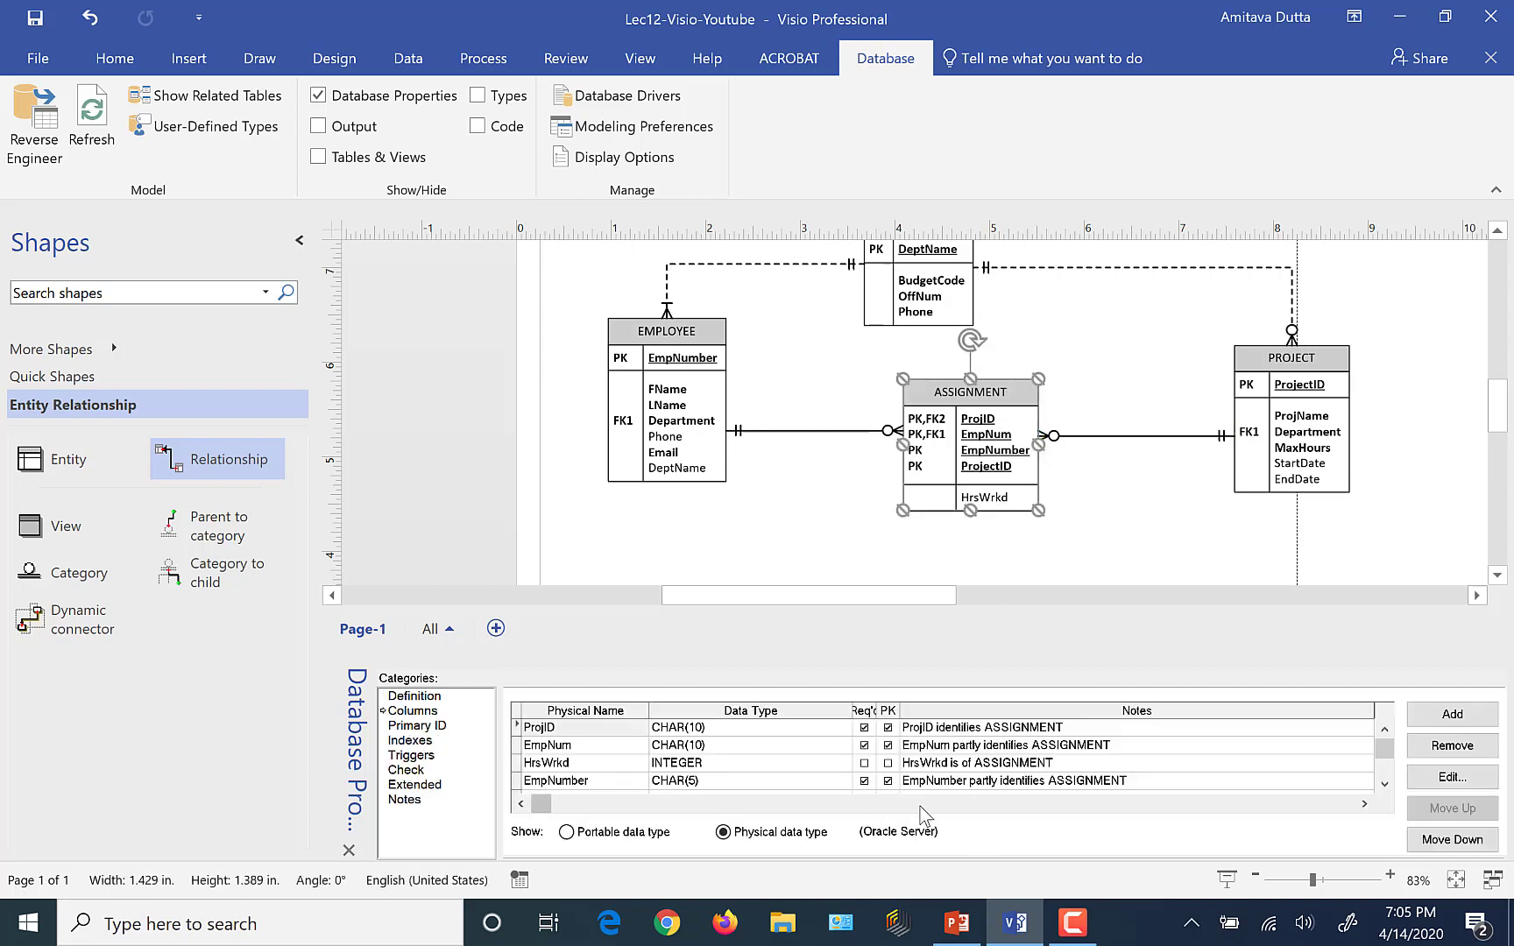
{"action": "left_click", "coordinate": [1384, 784]}
{"action": "left_click", "coordinate": [1385, 784]}
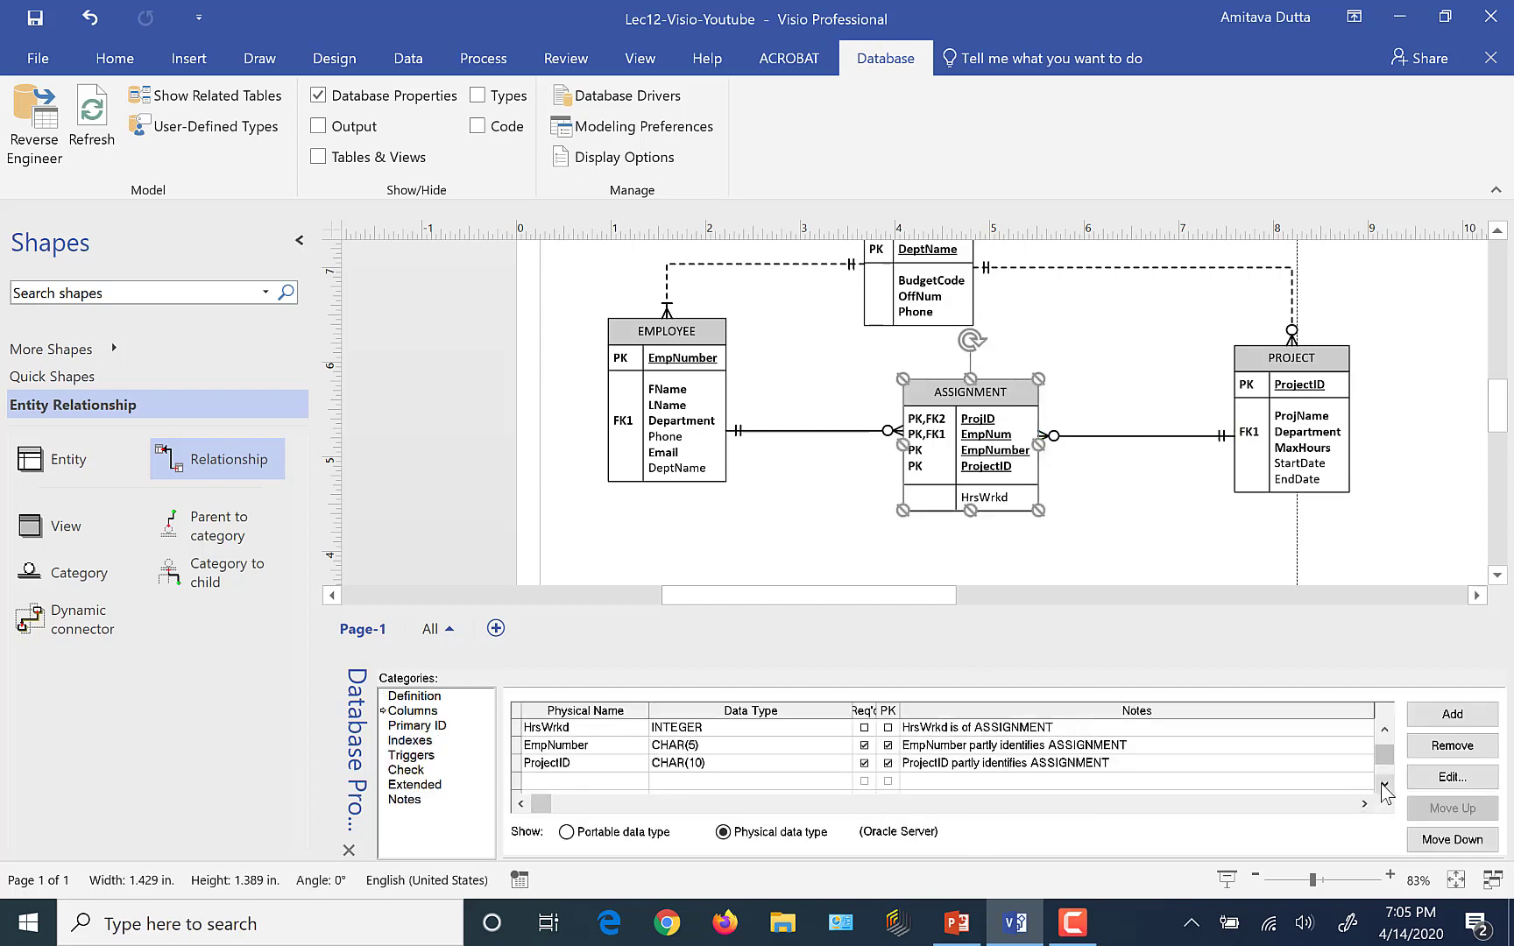
{"action": "left_click", "coordinate": [517, 749]}
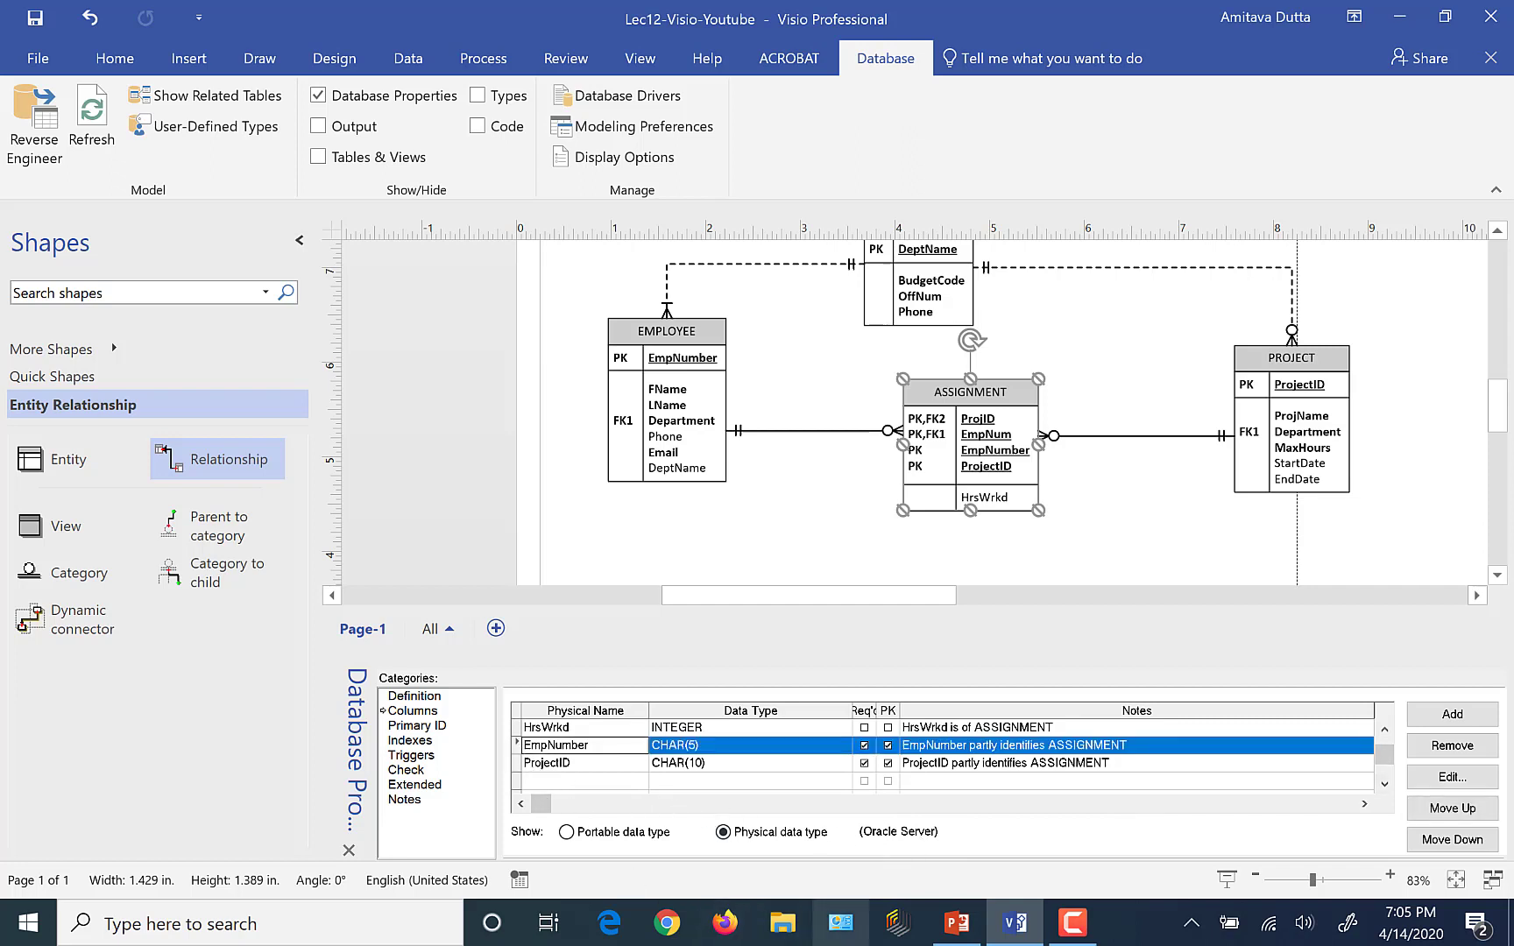
{"action": "left_click", "coordinate": [1474, 749]}
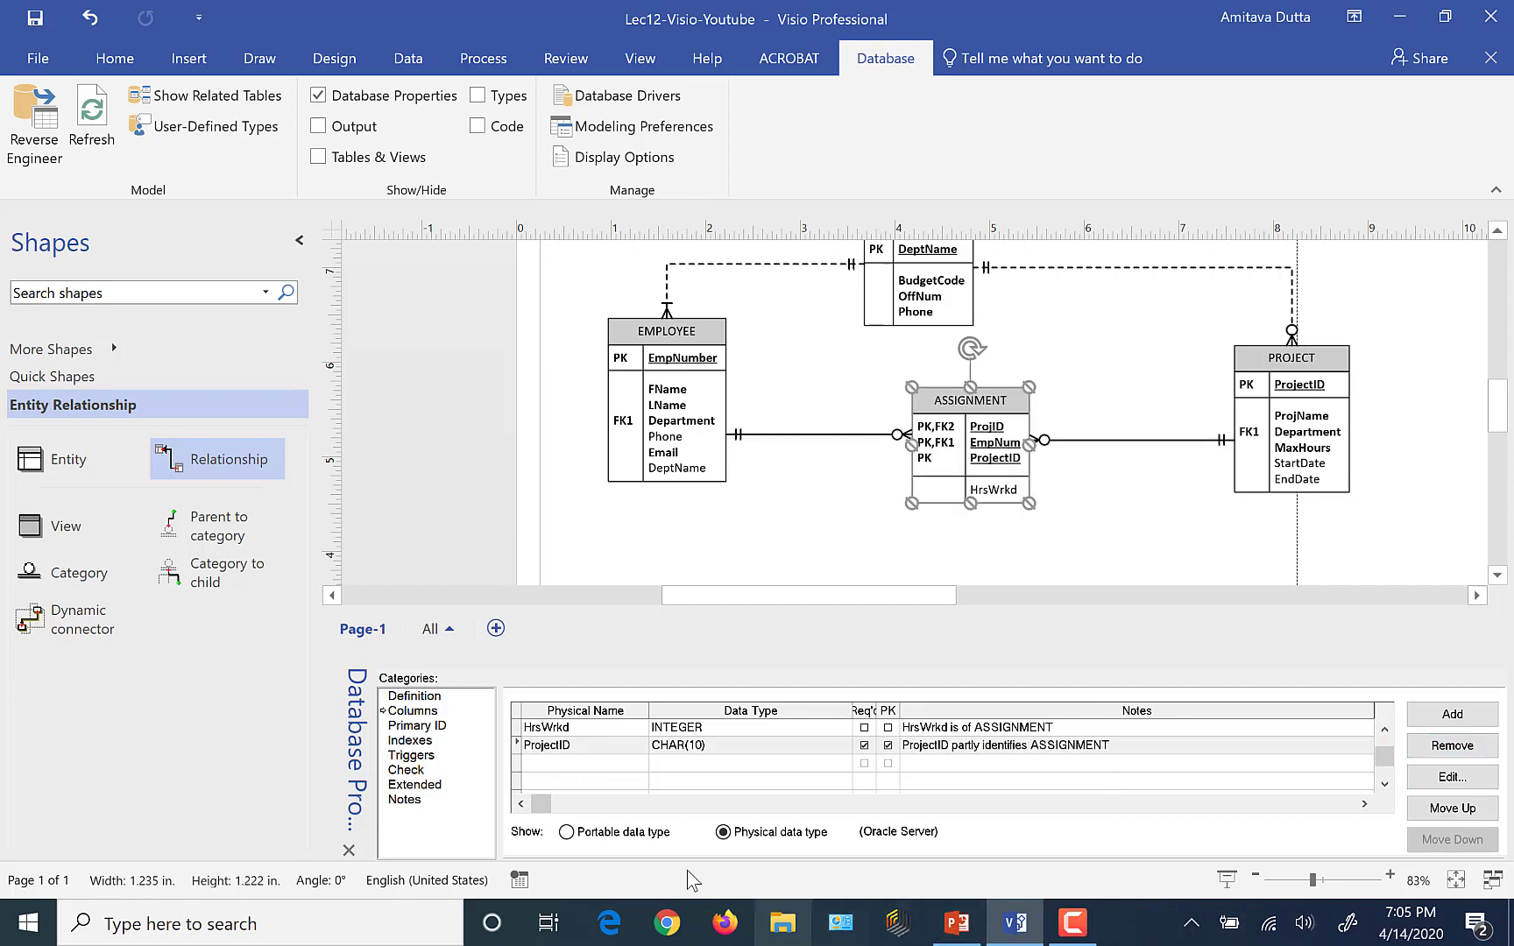
Step: Remove the duplicate ProjectID column from ASSIGNMENT, and switch to PowerPoint to compare the diagram with the reference on slide 18
{"action": "left_click", "coordinate": [518, 747]}
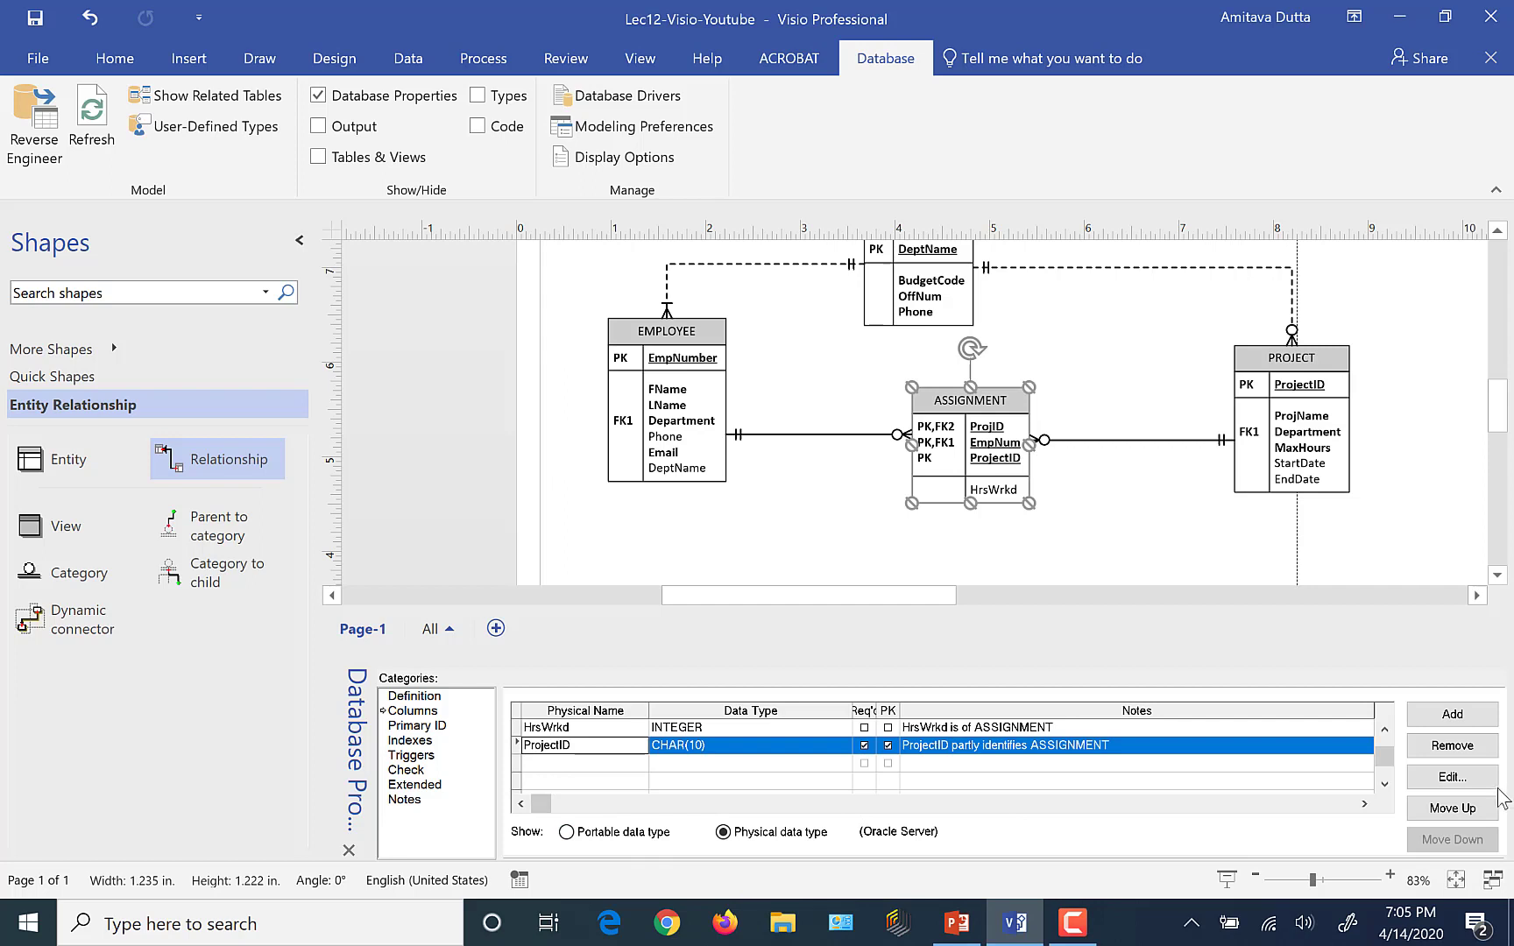
{"action": "left_click", "coordinate": [1477, 752]}
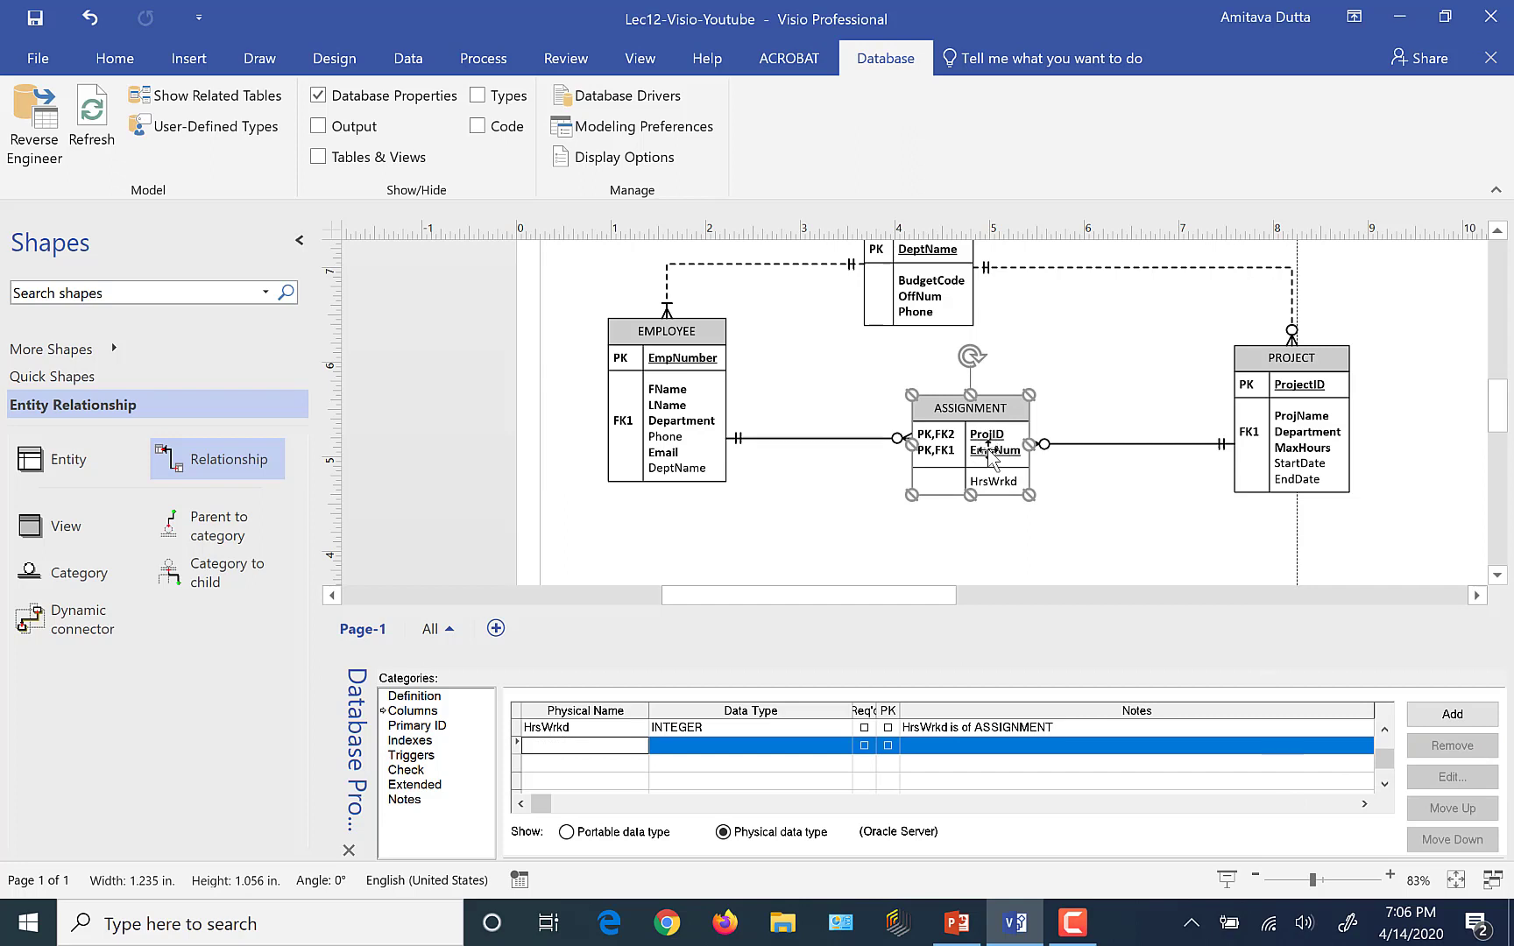
{"action": "left_click", "coordinate": [1165, 331]}
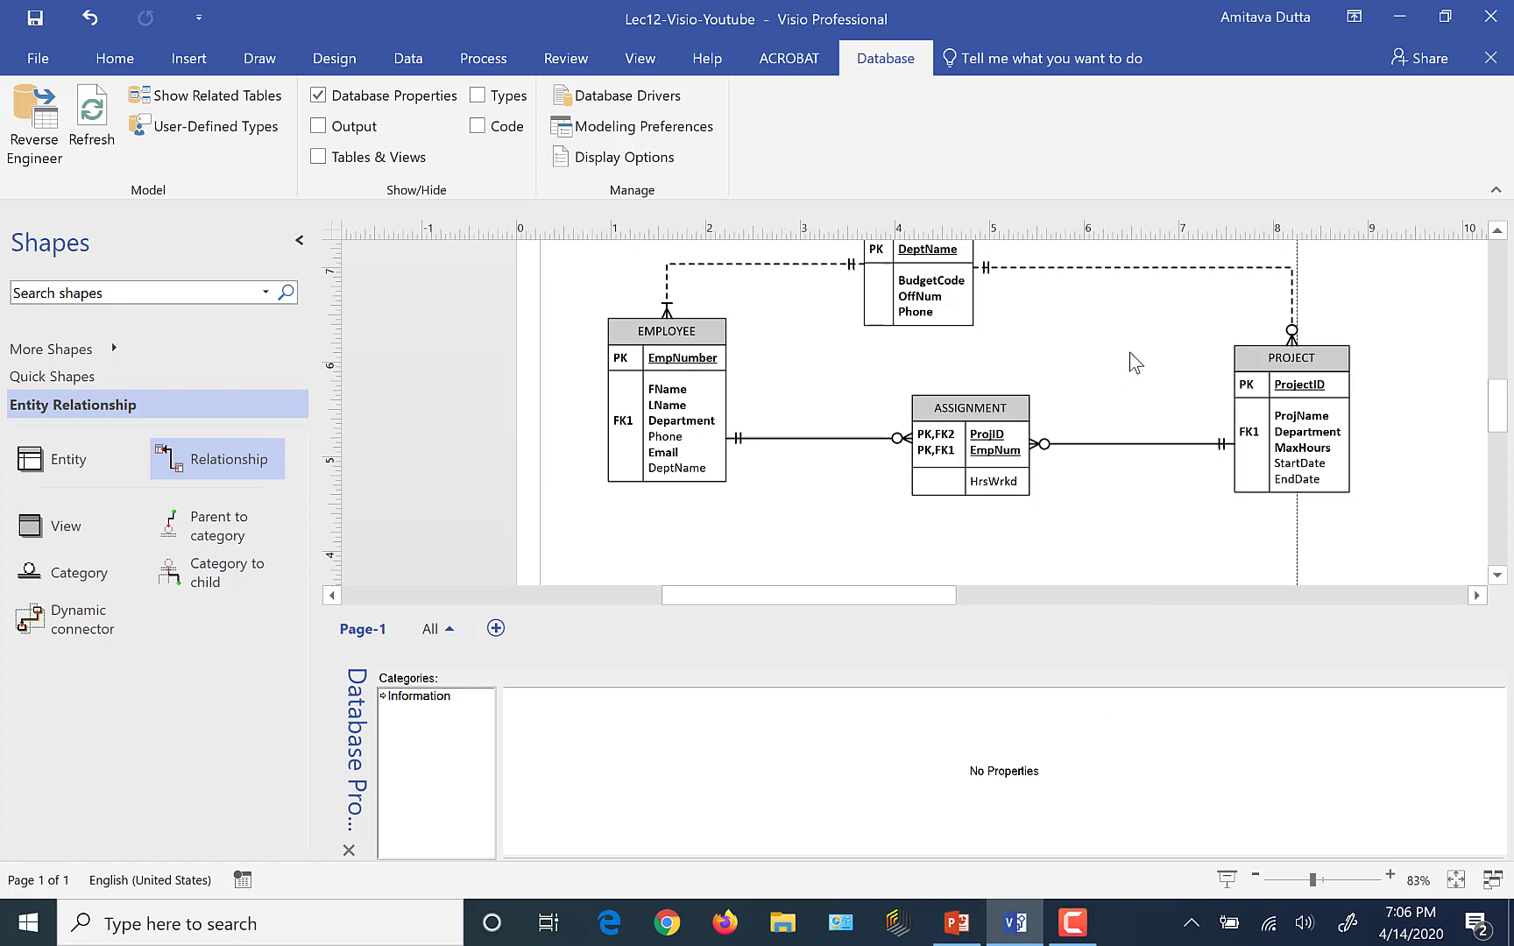
{"action": "left_click", "coordinate": [964, 933]}
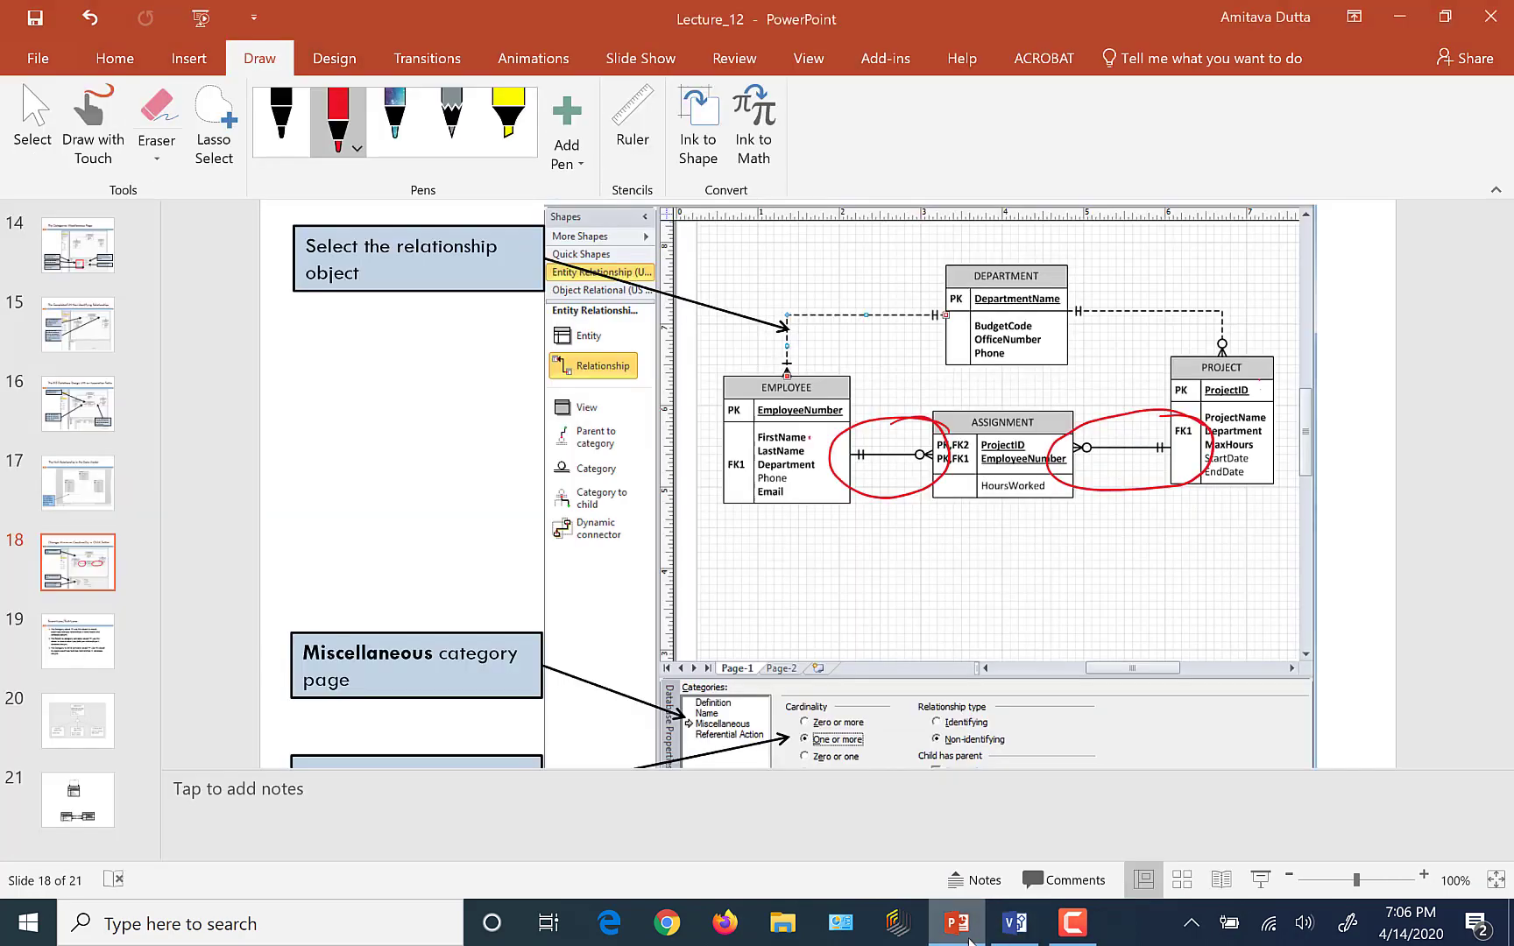